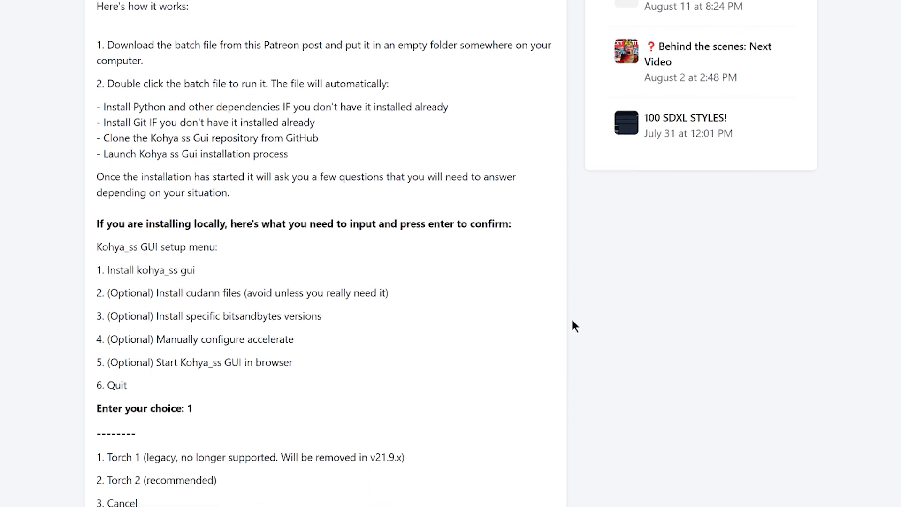
Step: Read the Kohya SS GUI post's installation instructions and local setup answers through to the attached installer file
scroll(573, 323, "down", 10)
scroll(574, 324, "down", 8)
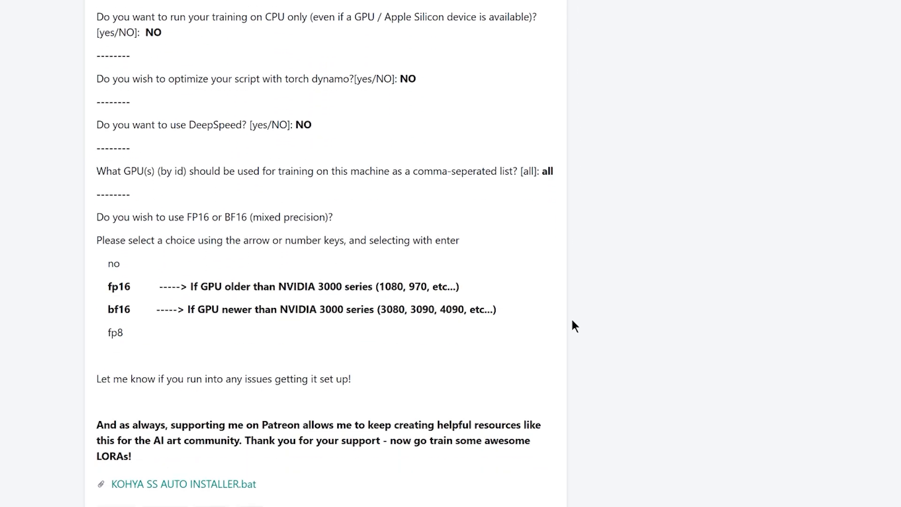
scroll(580, 300, "up", 20)
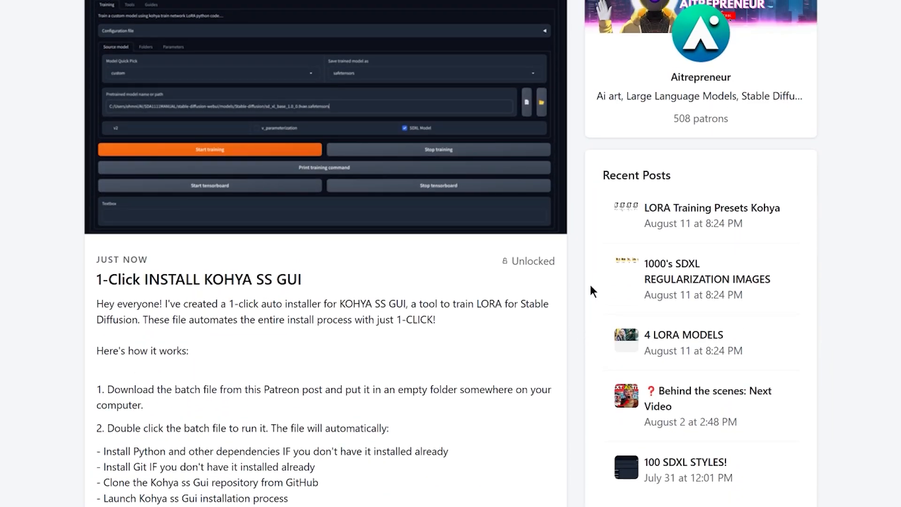
scroll(586, 286, "down", 20)
scroll(577, 297, "down", 1)
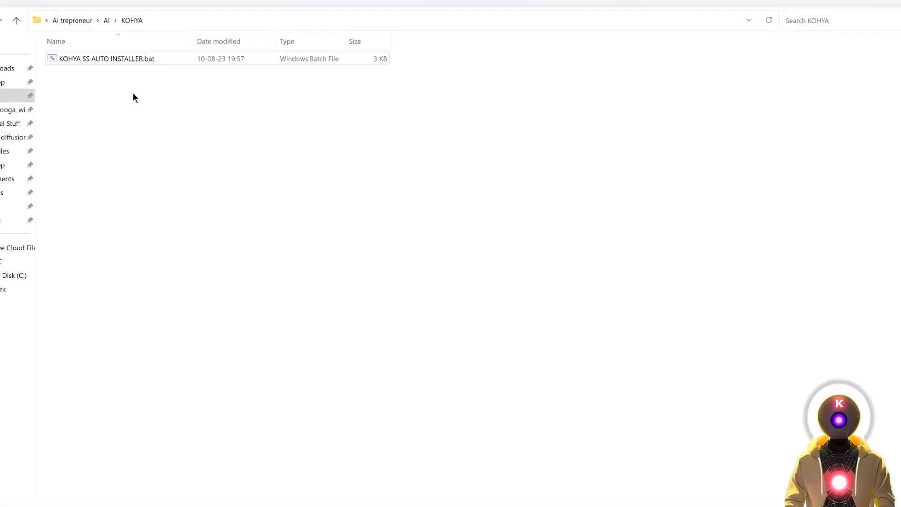
Step: Run KOHYA SS AUTO INSTALLER.bat from the KOHYA folder
left_click(98, 59)
double_click(98, 59)
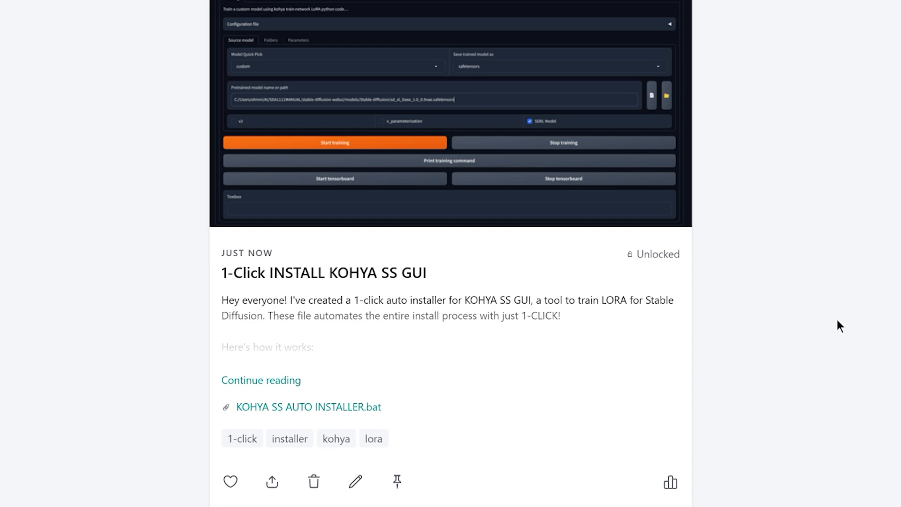
Step: Look through the Patreon posts on the Kohya installer, LORA training presets, SDXL regularization images and LORA models
scroll(837, 320, "down", 10)
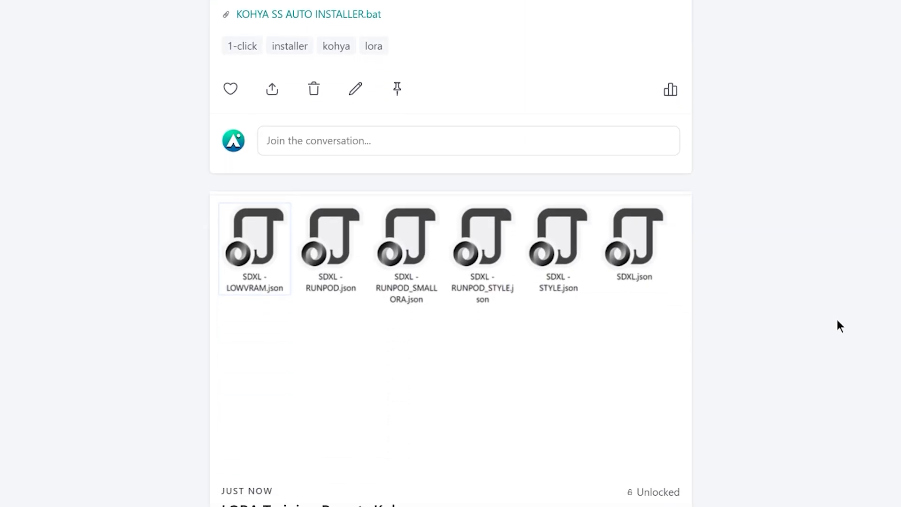
scroll(838, 320, "down", 10)
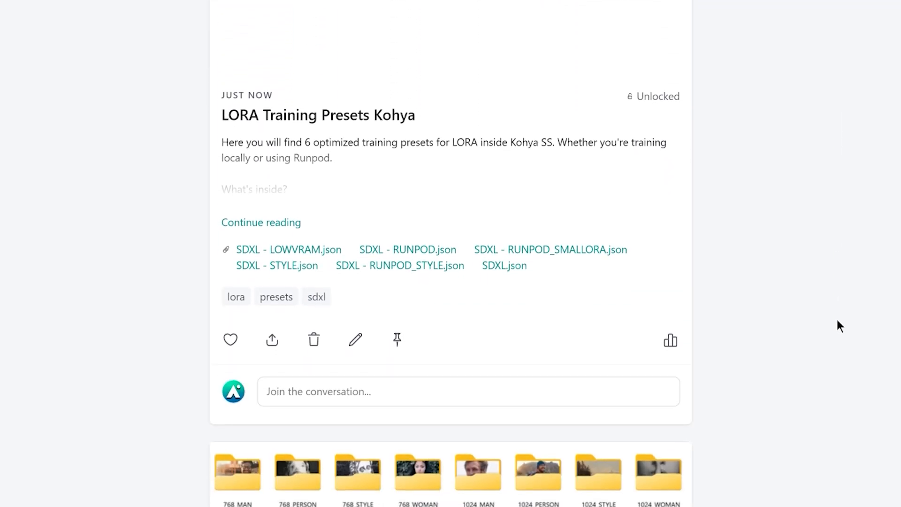
scroll(837, 320, "down", 7)
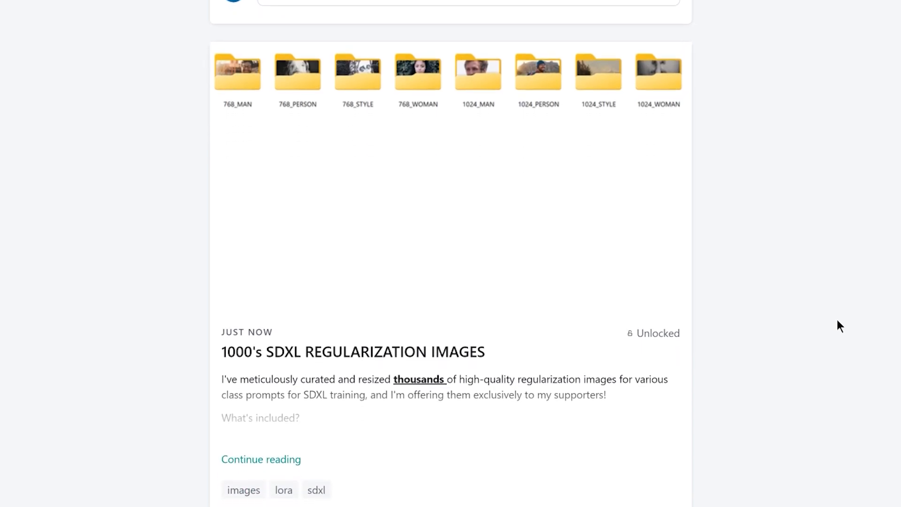
scroll(837, 319, "down", 9)
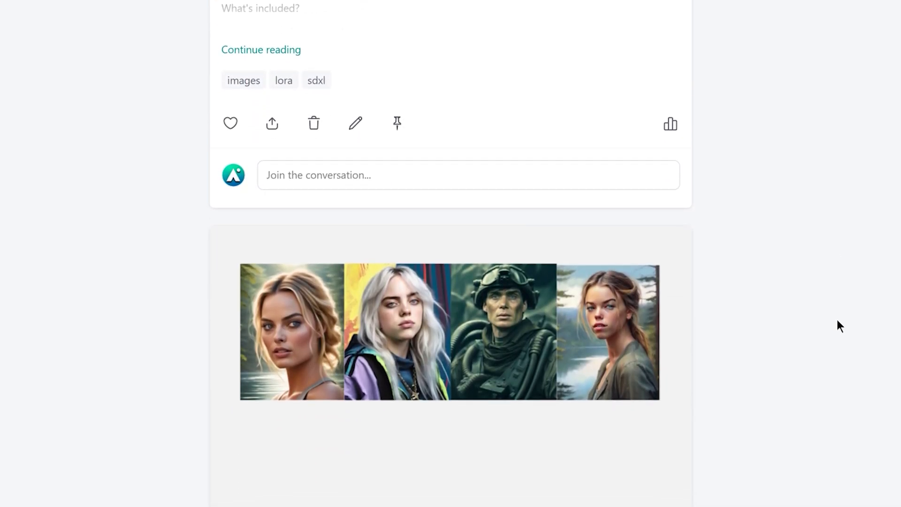
scroll(837, 320, "down", 4)
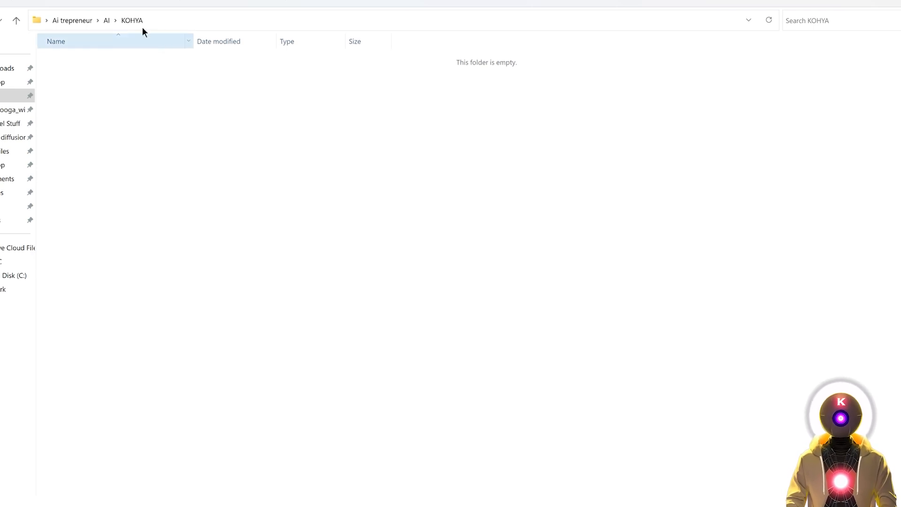
left_click(176, 21)
type("cmd")
key("Return")
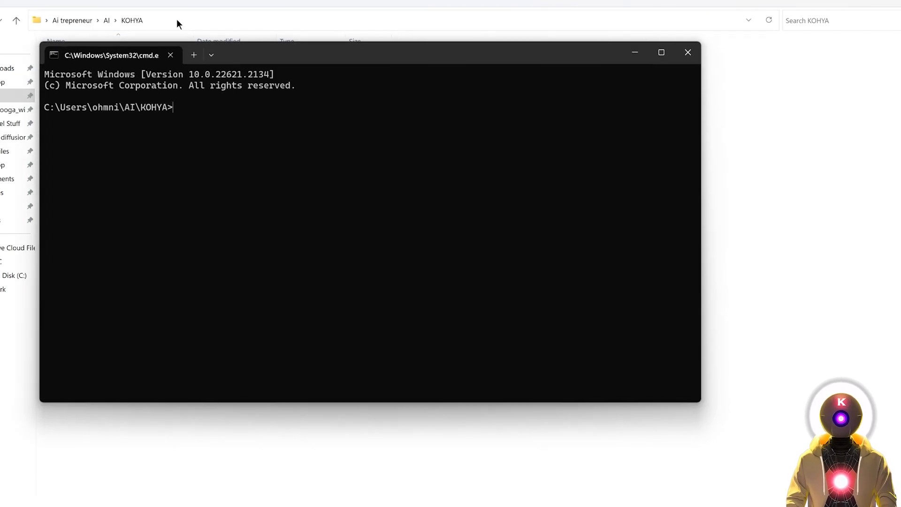
type("git clone https://github.com/bmaltais/kohya_ss.git")
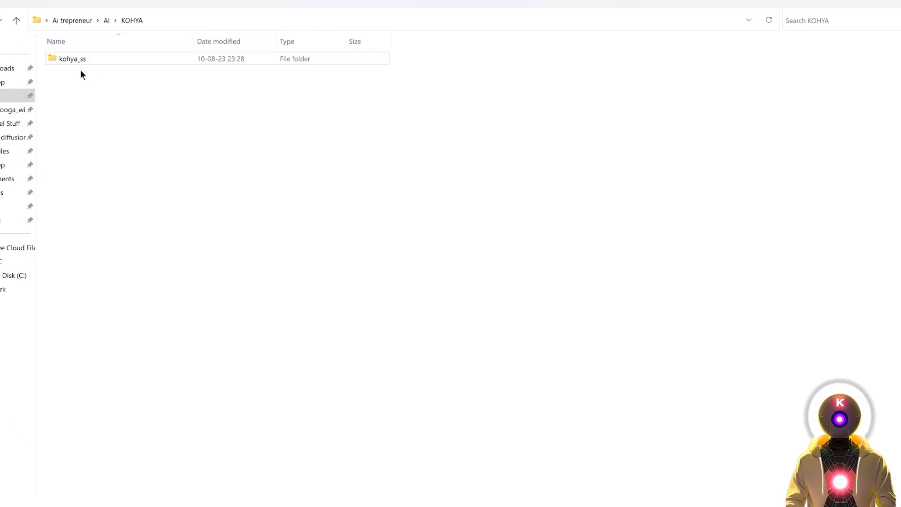
Step: Run setup.bat from the cloned kohya_ss folder
double_click(76, 58)
scroll(122, 70, "down", 3)
scroll(122, 72, "down", 8)
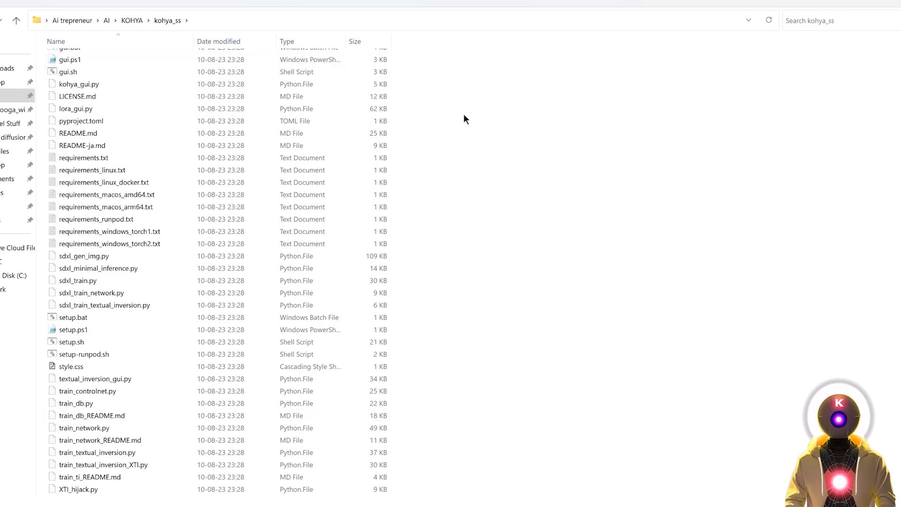
double_click(68, 318)
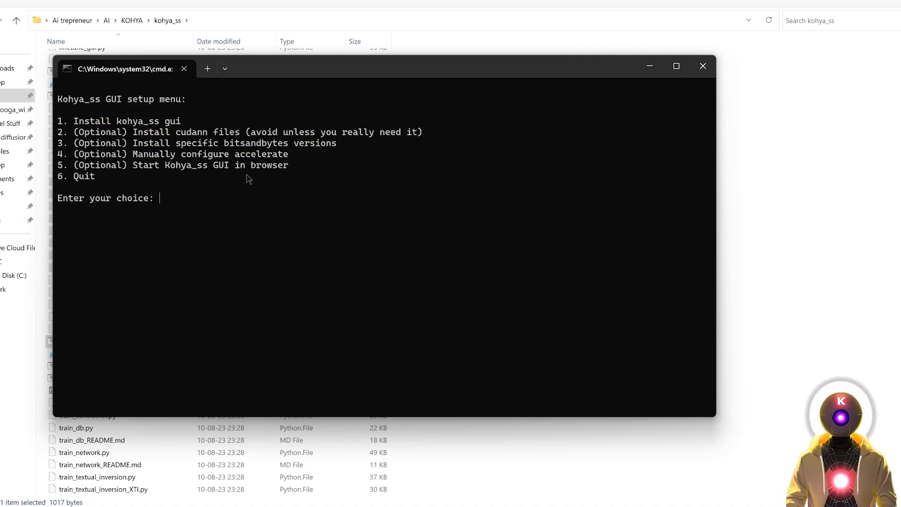
Step: Start the kohya_ss gui installation with option 1 and choose option 2, Torch 2 (recommended)
type("1")
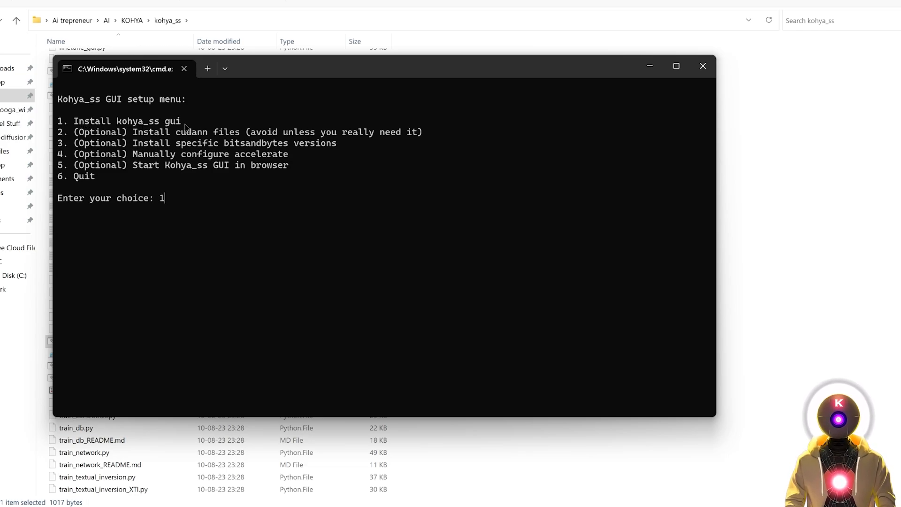
key("Return")
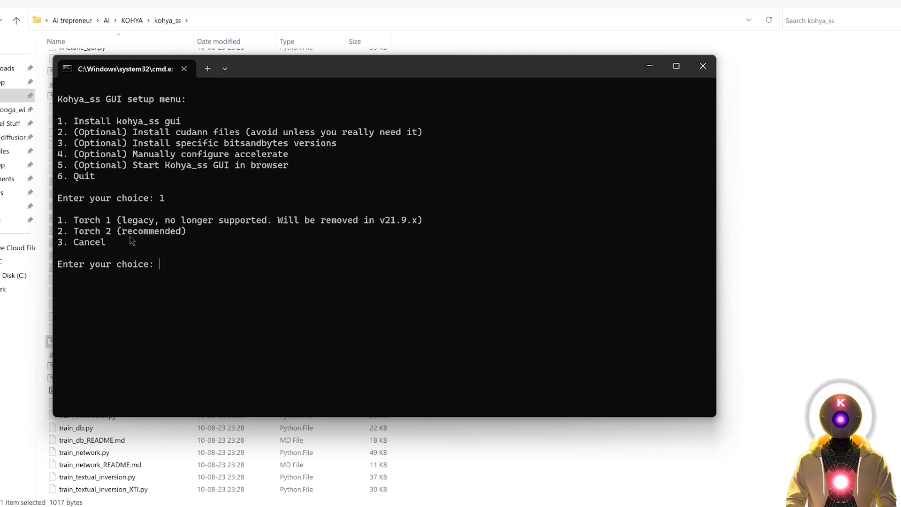
type("2")
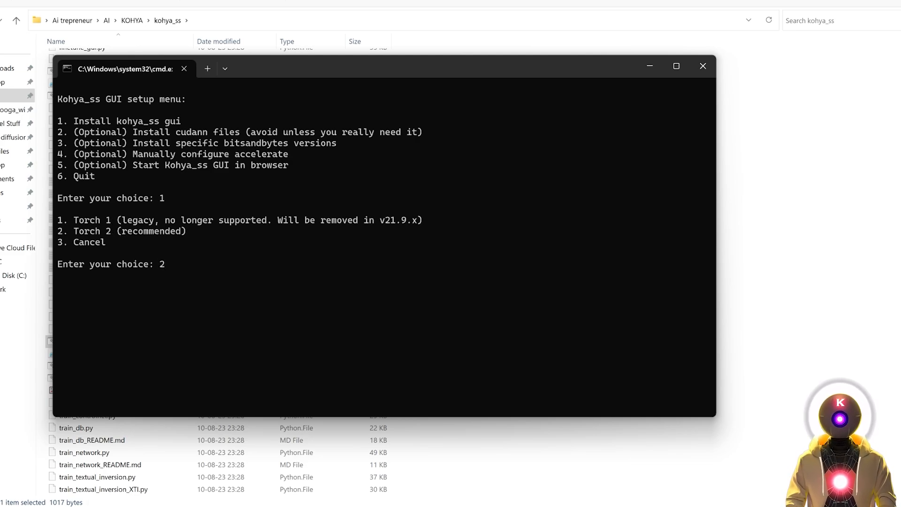
key("Return")
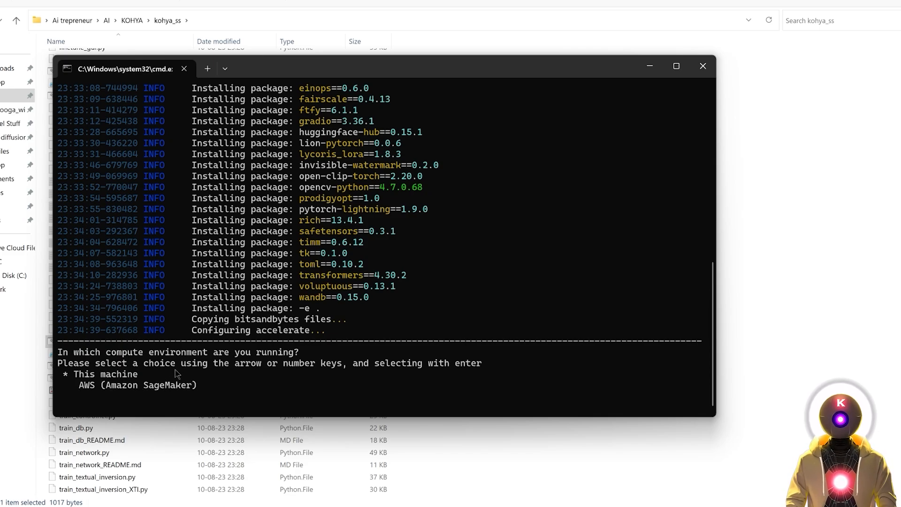
Step: Configure accelerate for This machine with No distributed training, answering NO to CPU-only training, torch dynamo and DeepSpeed
key("Return")
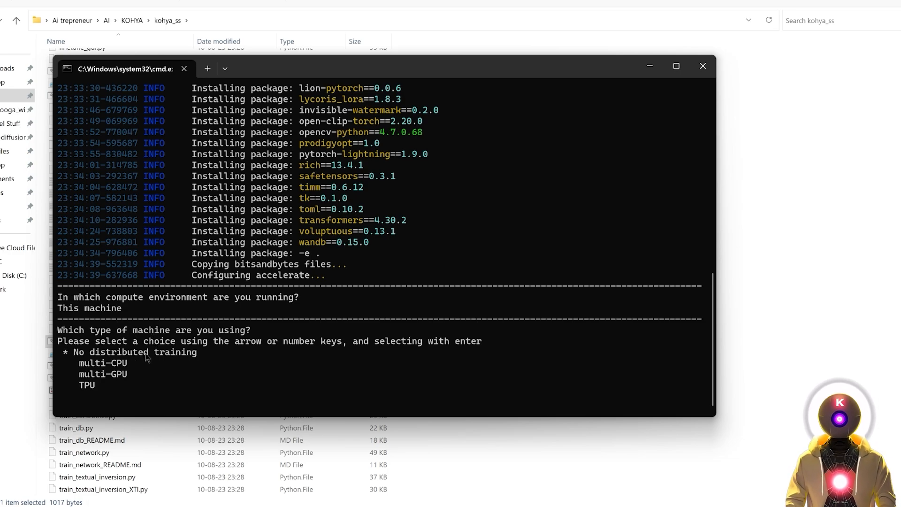
key("Return")
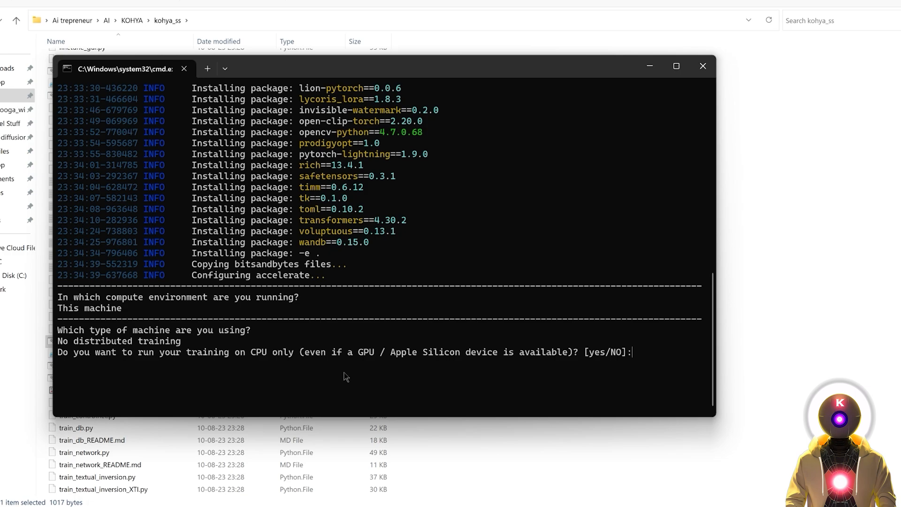
type("NO")
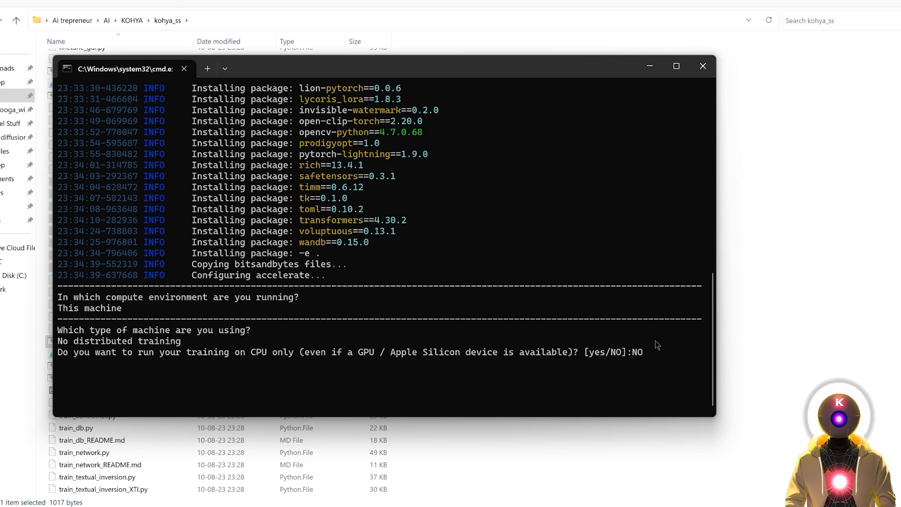
key("Return")
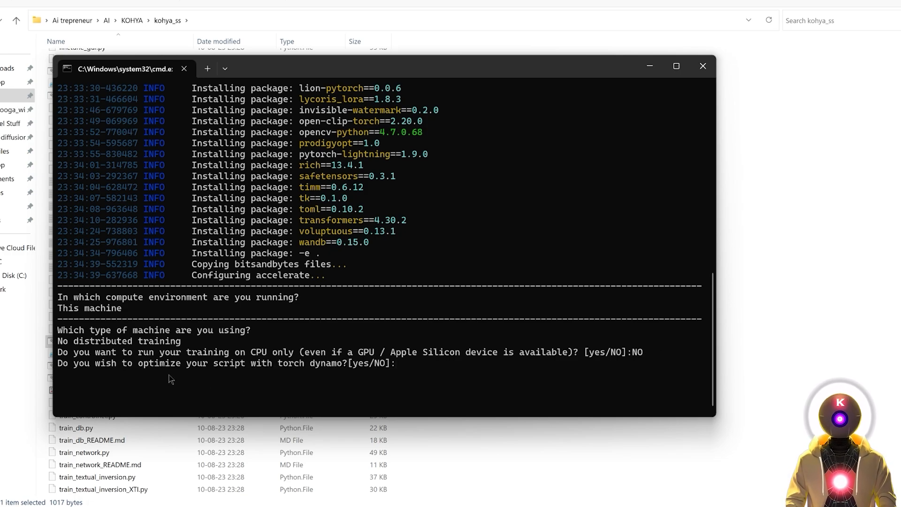
type("NO")
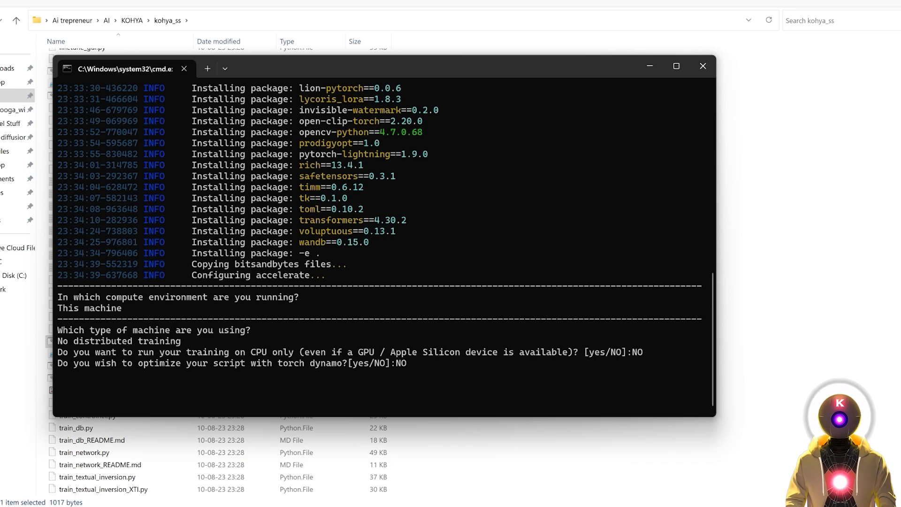
key("Return")
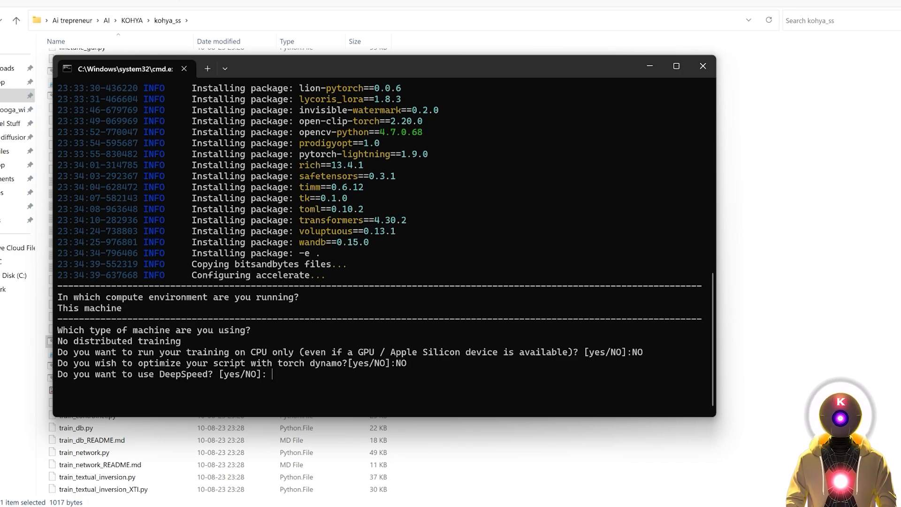
type("NO")
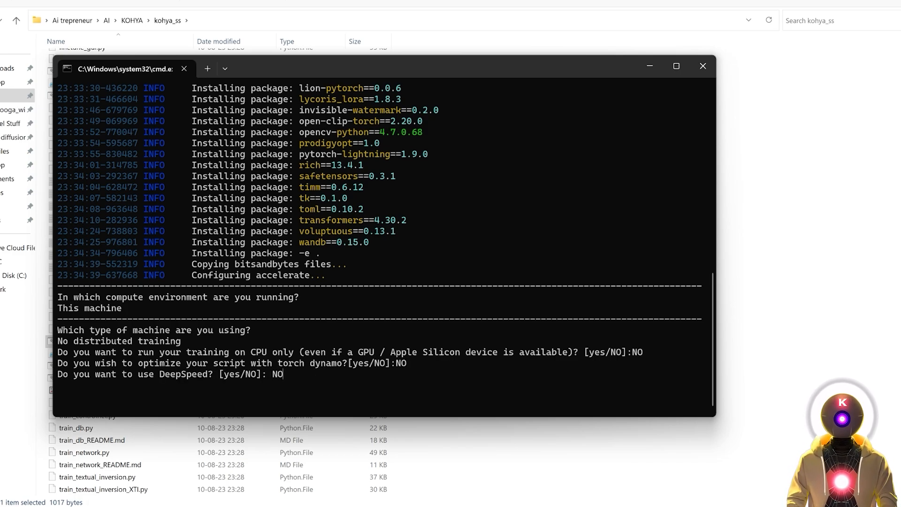
key("Return")
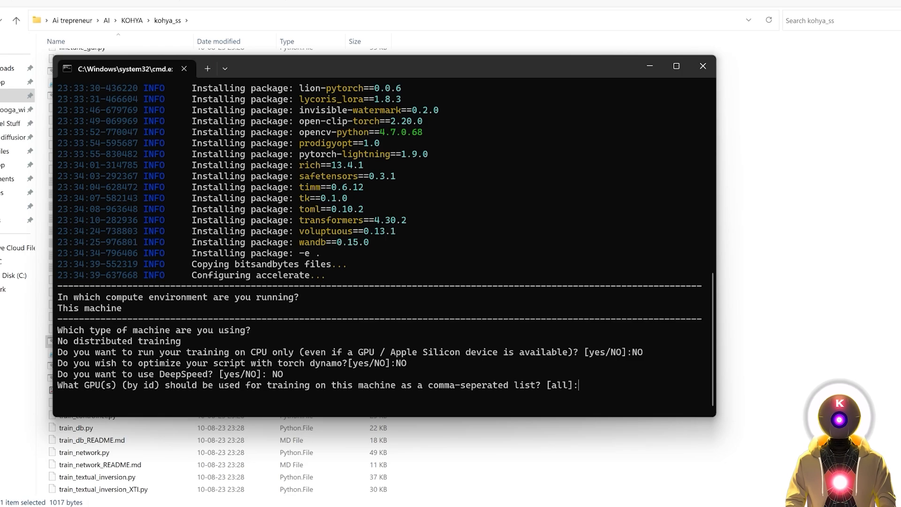
Step: Set training to use all GPUs and choose bf16 mixed precision to finish the accelerate configuration
type("all")
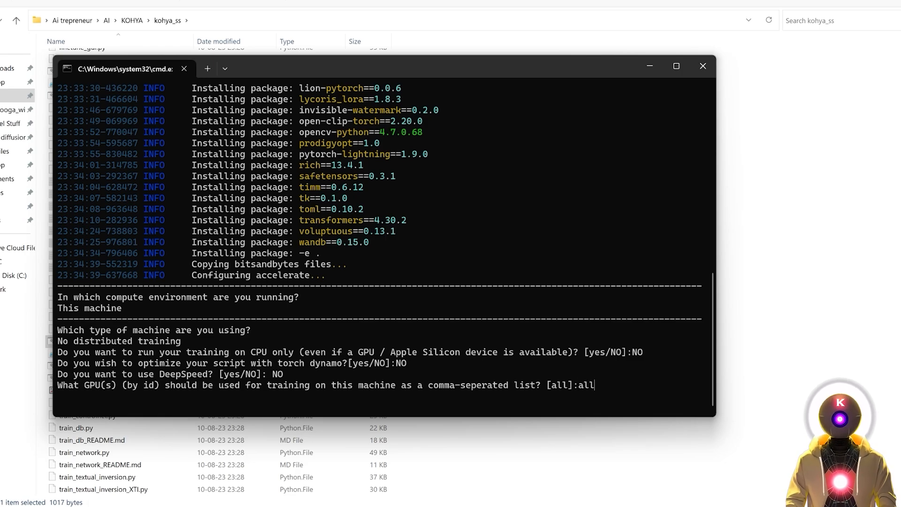
key("Return")
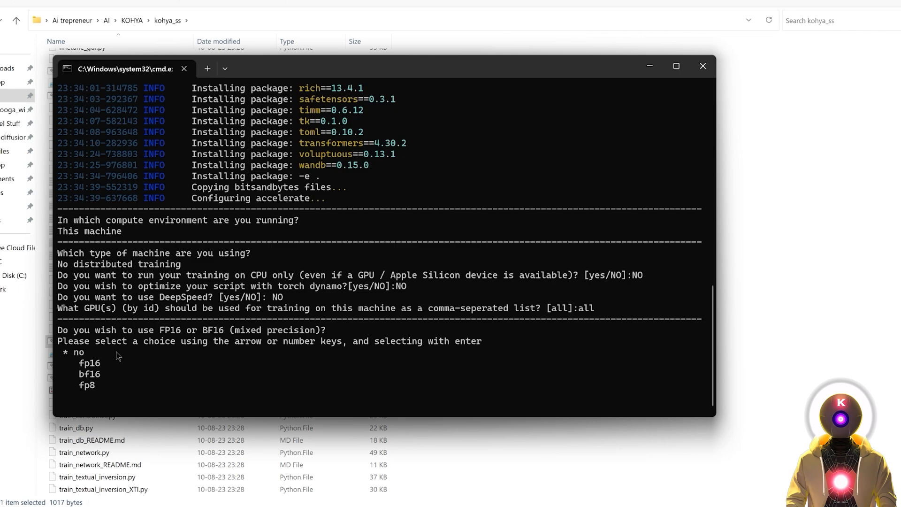
key("Down")
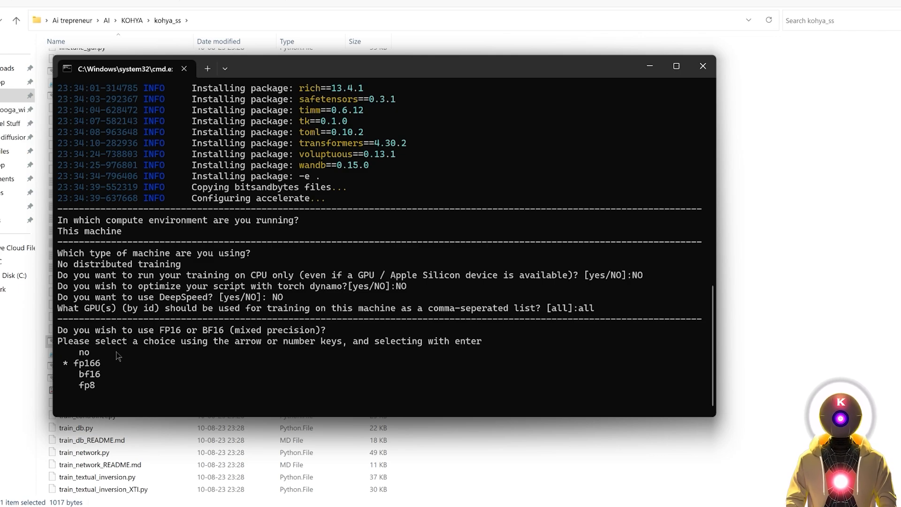
key("Down")
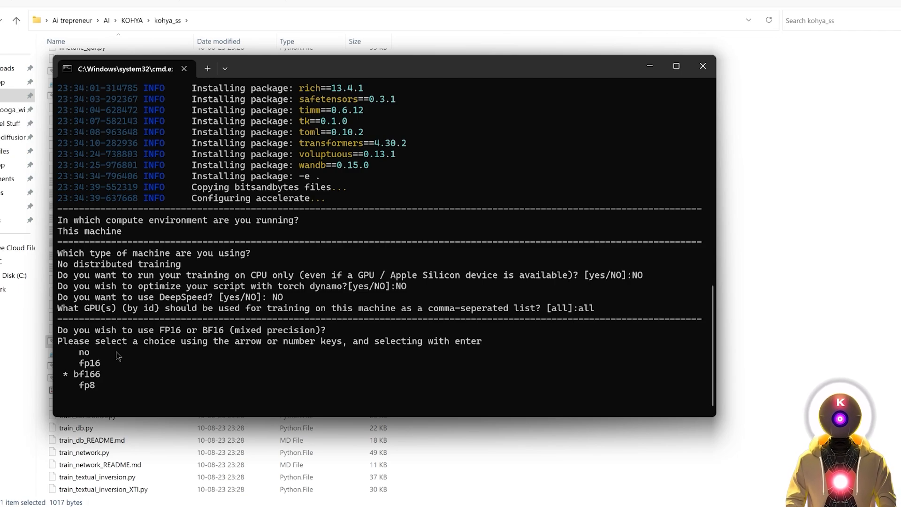
key("Up")
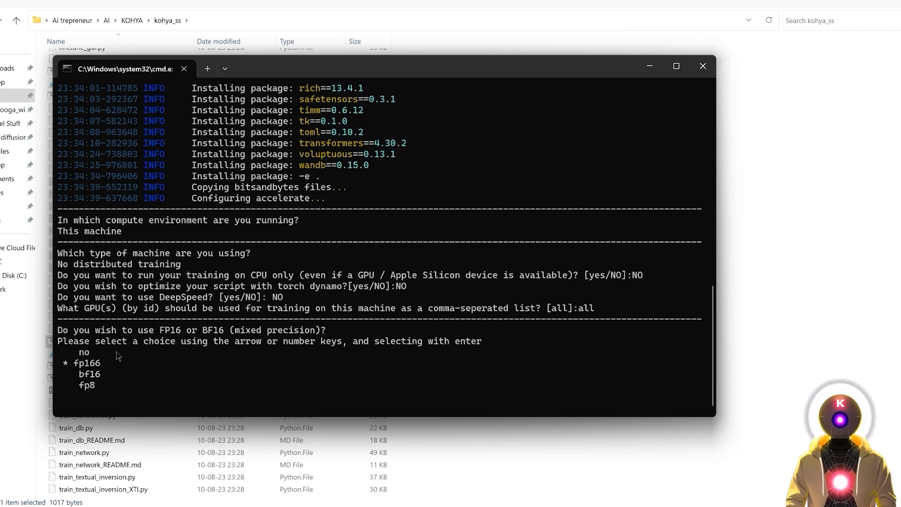
key("Down")
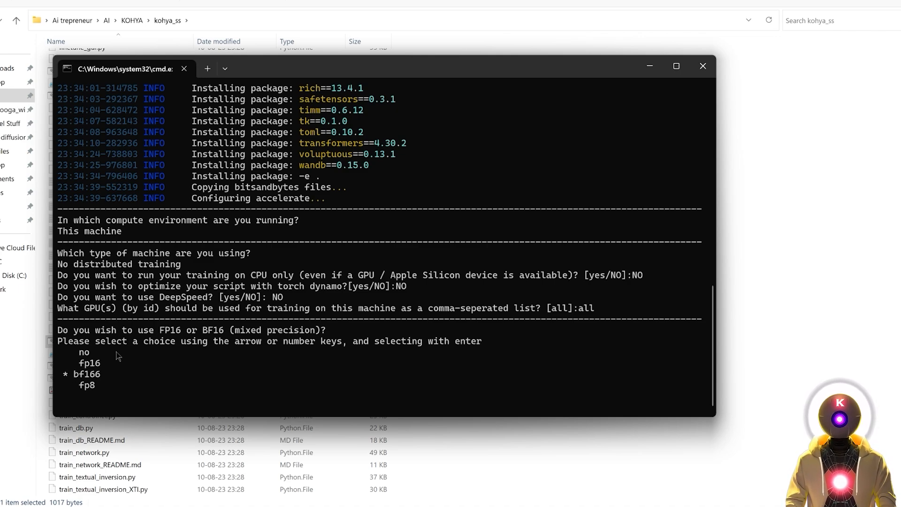
key("Return")
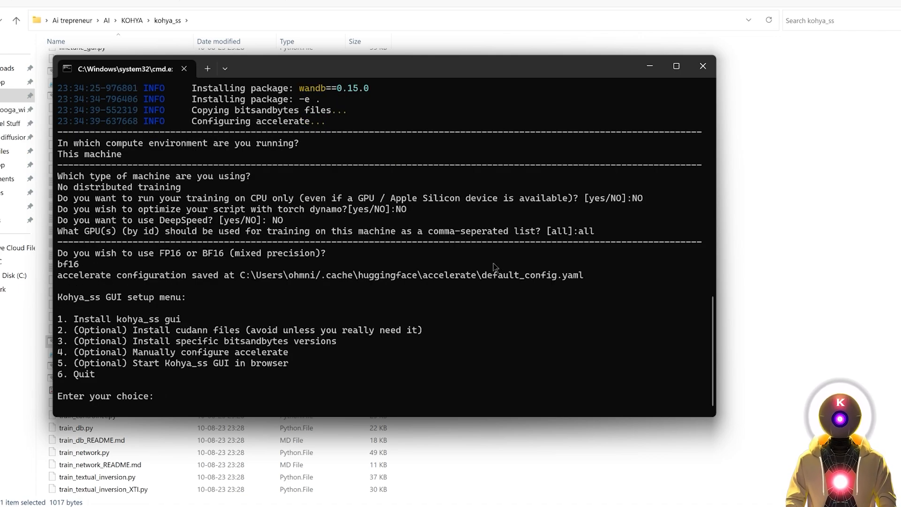
Step: Close the setup window and run gui.bat from the kohya_ss folder
left_click(703, 66)
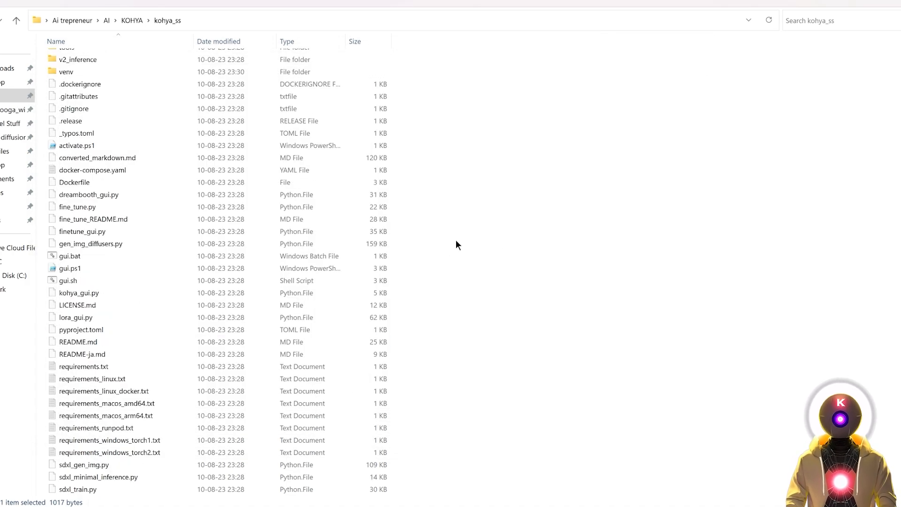
double_click(69, 255)
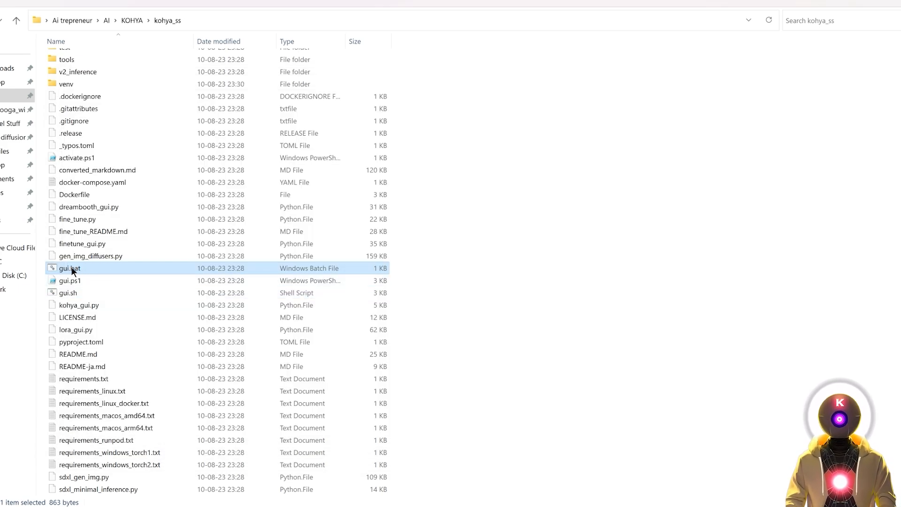
Step: Open gui.bat in Notepad++, paste the copied argument into the kohya_gui.py launch line, save it and run gui.bat
right_click(73, 270)
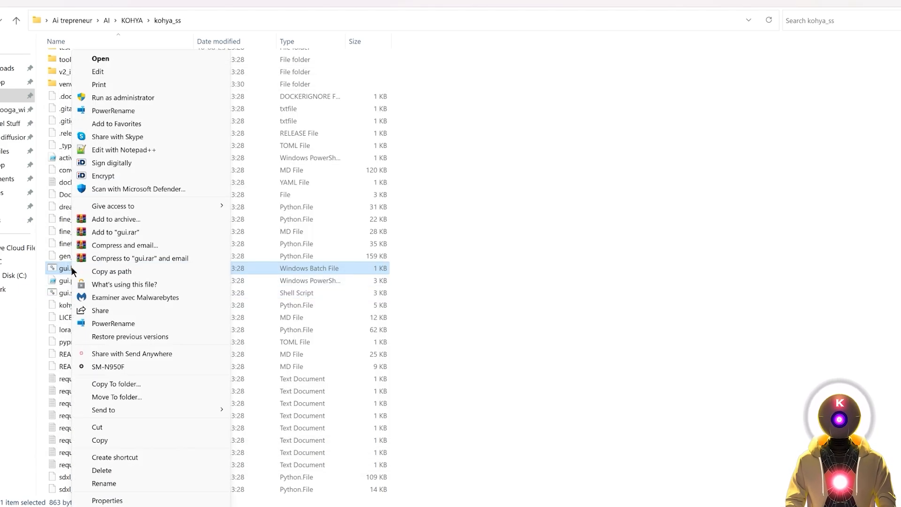
left_click(125, 150)
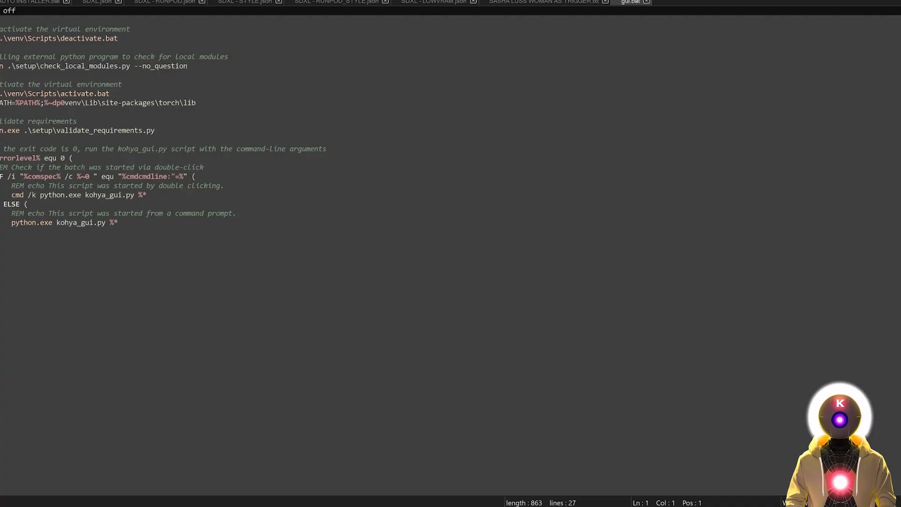
left_click(137, 196)
key("ctrl+v")
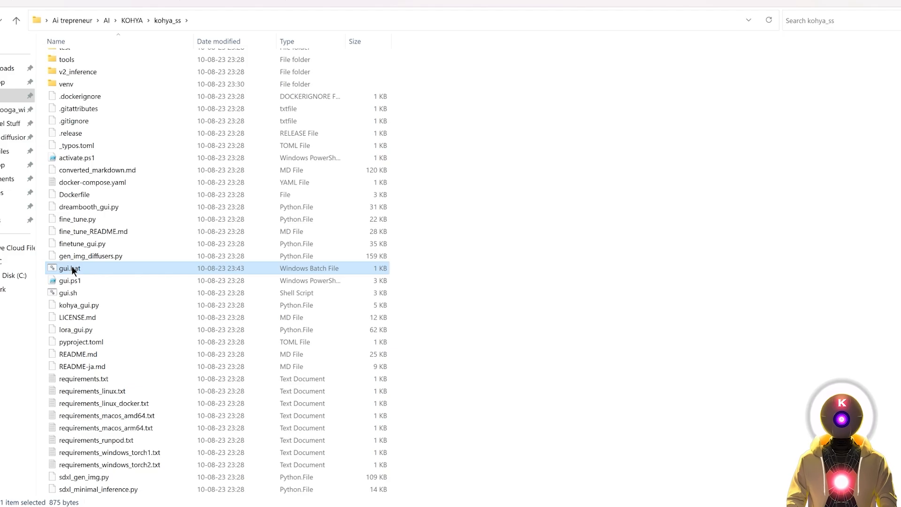
double_click(73, 271)
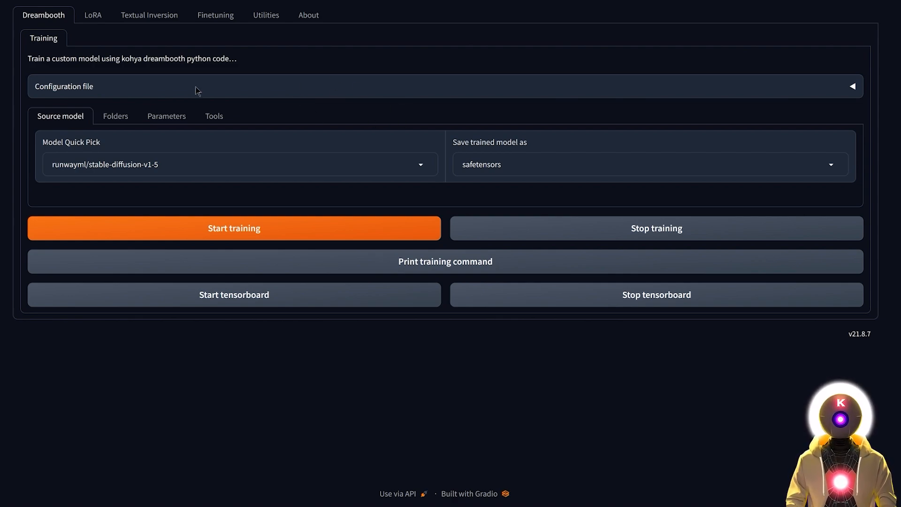
Step: Examine the LoRA, Textual Inversion, Finetuning and Dreambooth training sections
left_click(85, 23)
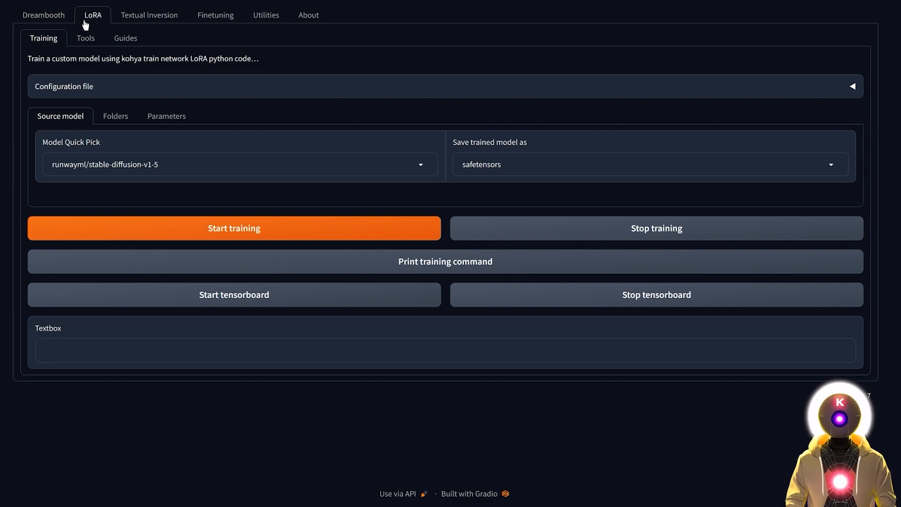
left_click(141, 24)
left_click(228, 18)
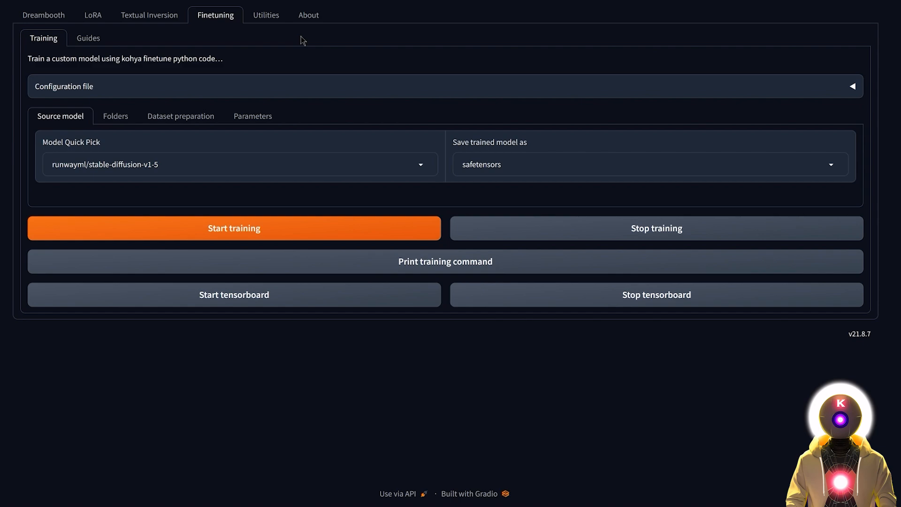
left_click(44, 15)
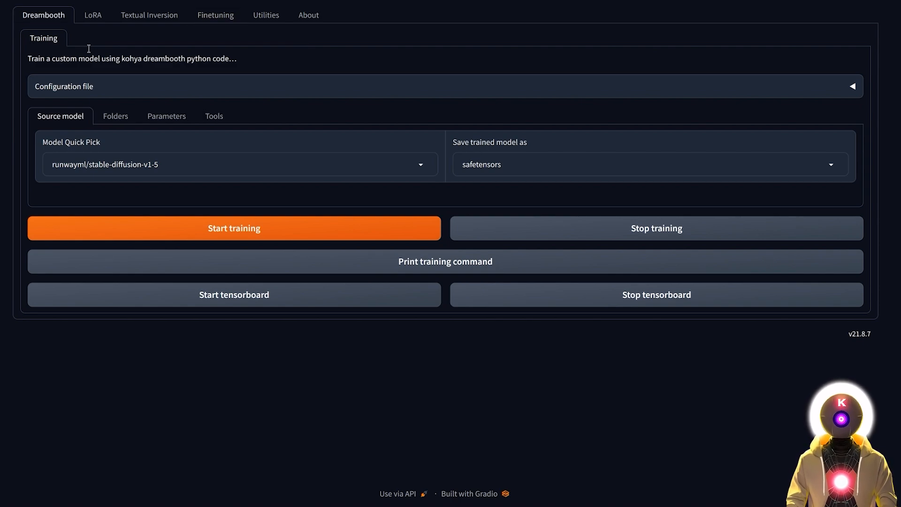
Step: In the deprecated LoRA folder preparation tool, set the training images directory to the BIGMILLY folder in Pictures
left_click(93, 15)
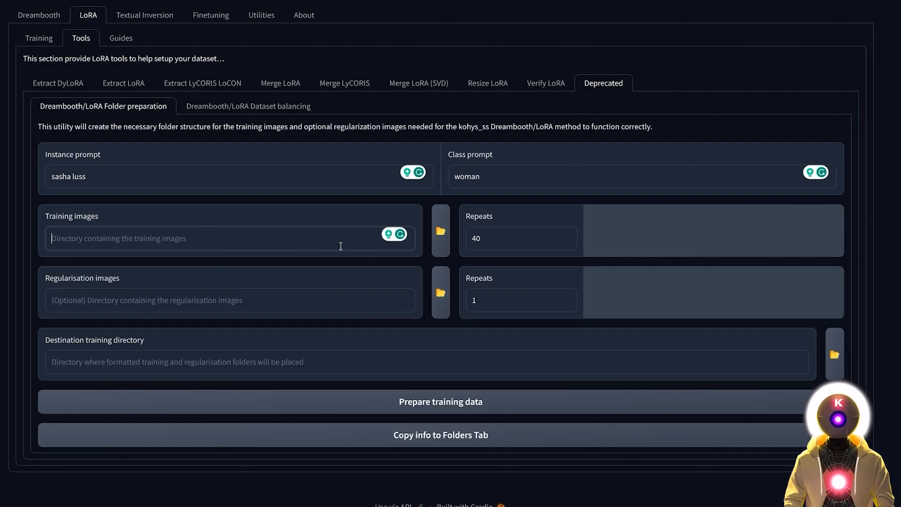
left_click(439, 236)
left_click(301, 158)
left_click(402, 304)
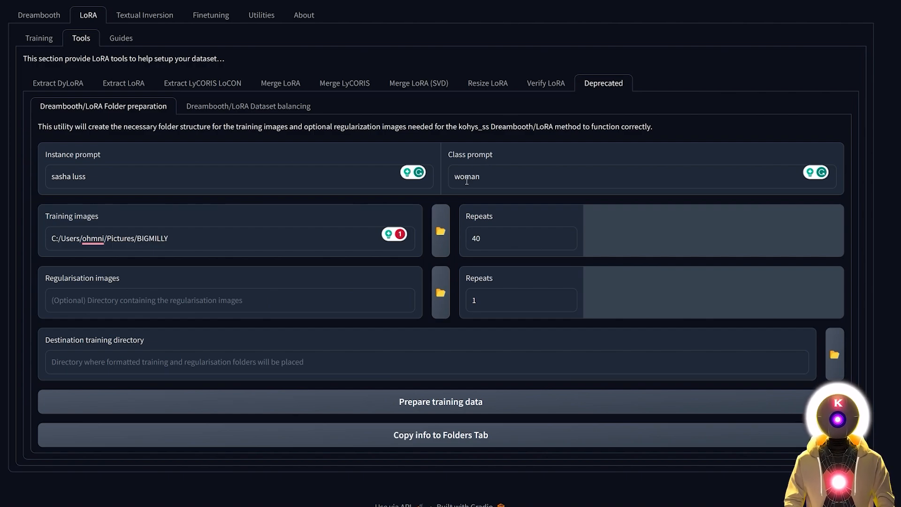
Step: Examine the 1024 man, woman, person and style image sets in the Aitrepreneur SDXL Regularization Images folder
left_click(321, 293)
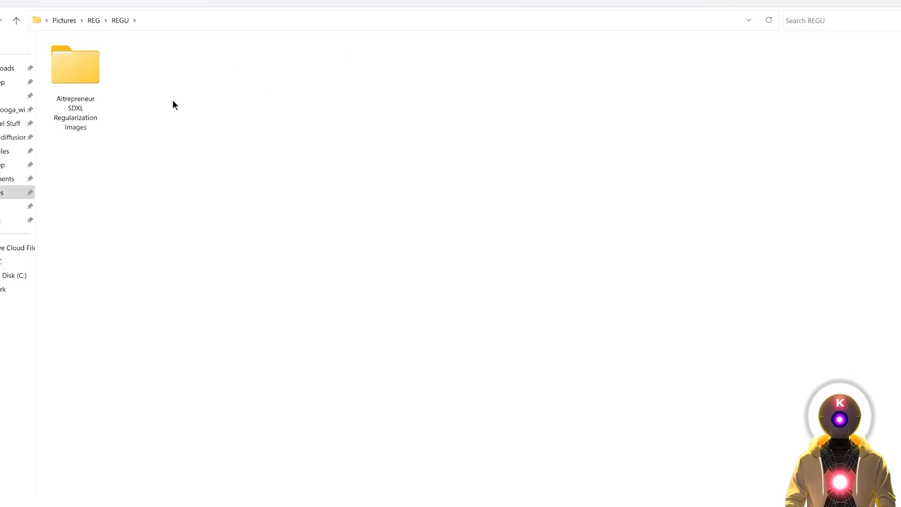
double_click(89, 82)
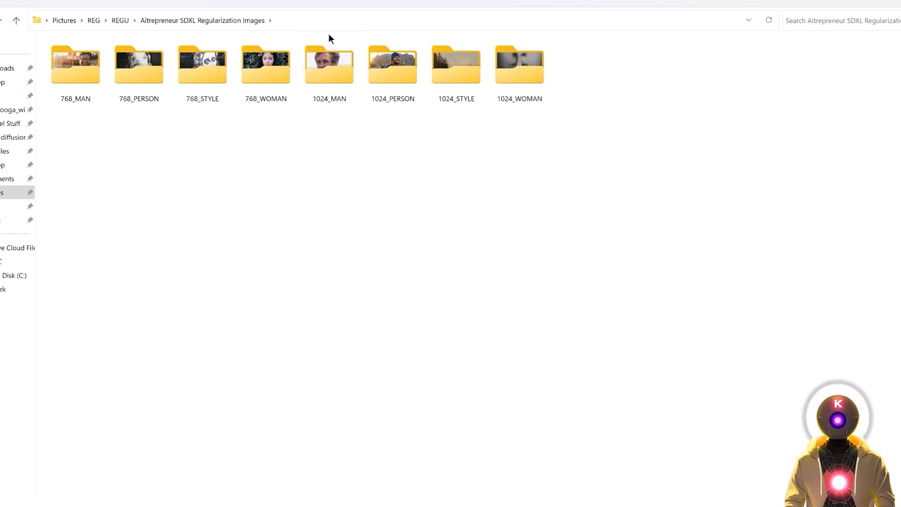
left_click(328, 98)
double_click(333, 83)
scroll(334, 86, "down", 15)
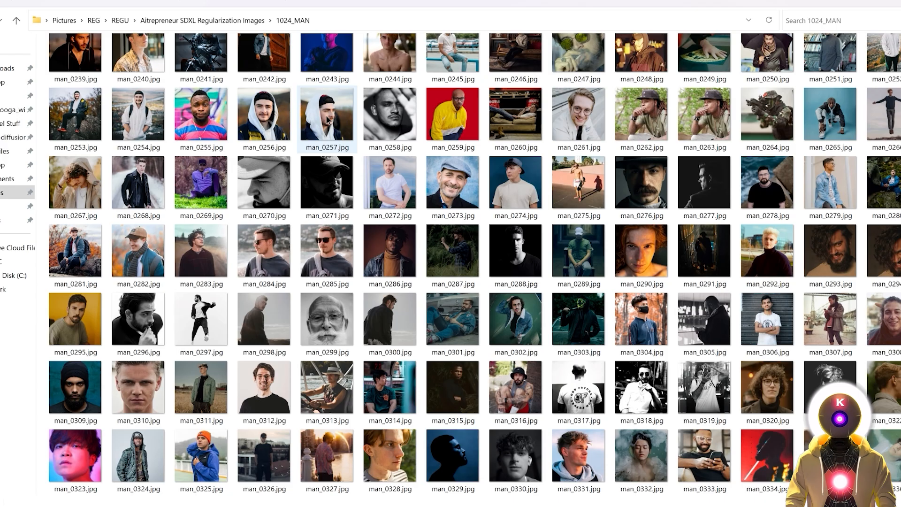
scroll(327, 120, "down", 8)
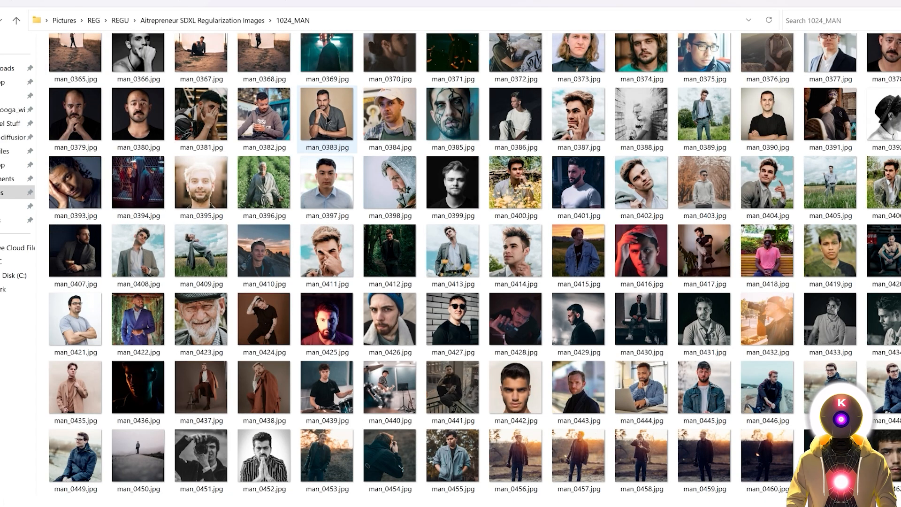
scroll(329, 120, "down", 5)
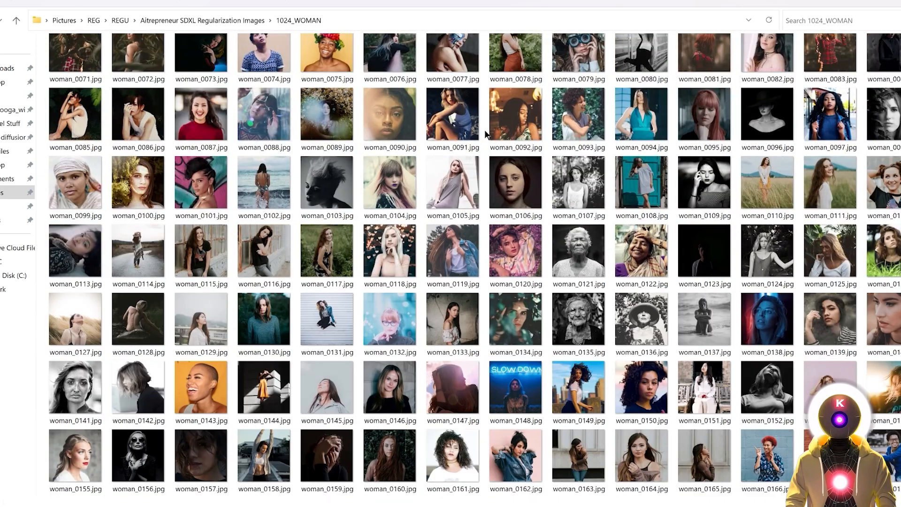
scroll(485, 129, "down", 15)
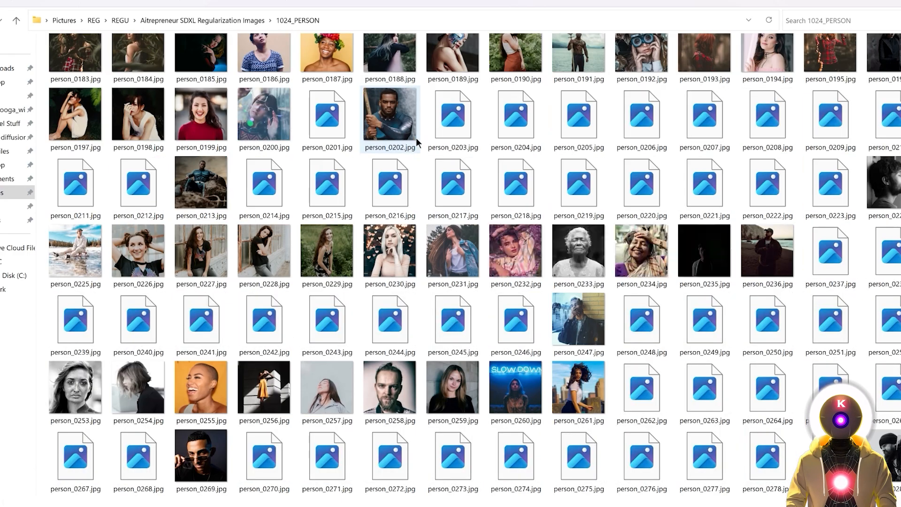
scroll(416, 137, "down", 11)
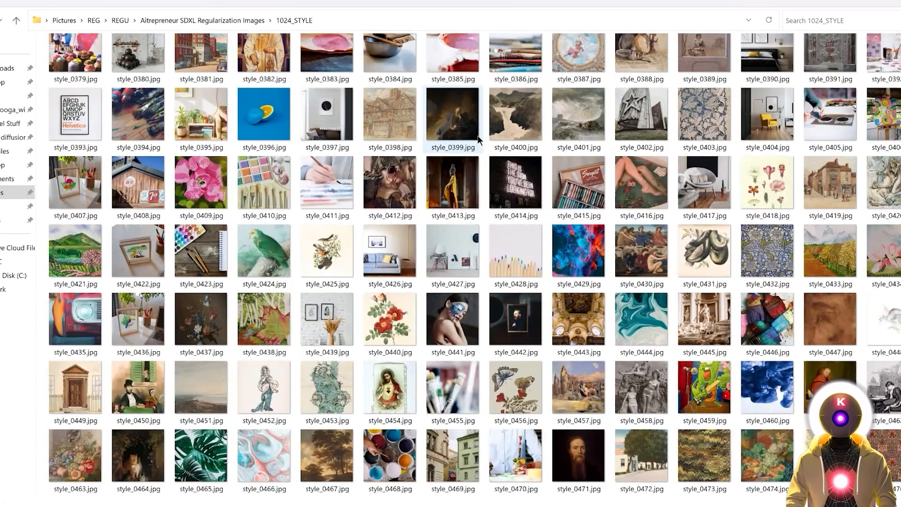
scroll(470, 135, "down", 15)
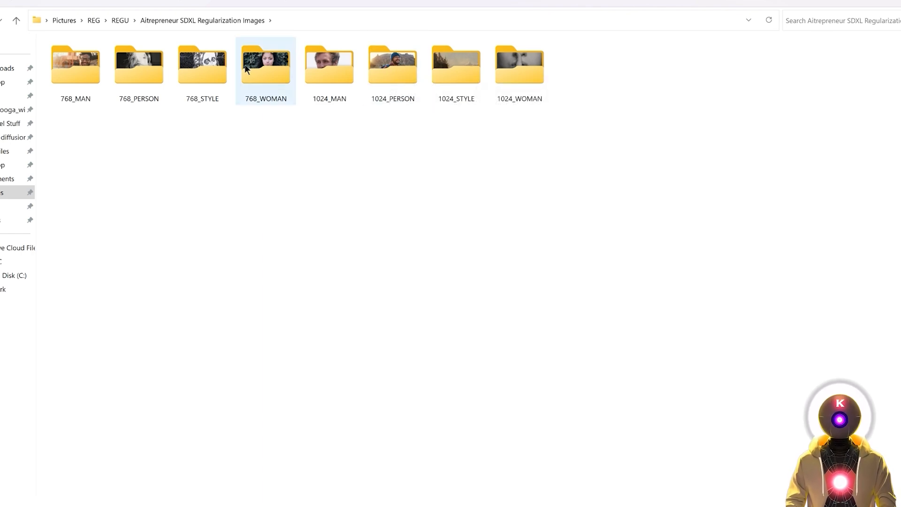
Step: Set the regularisation images directory to the 1024_WOMAN folder inside Aitrepreneur SDXL Regularization Images
mouse_move(245, 69)
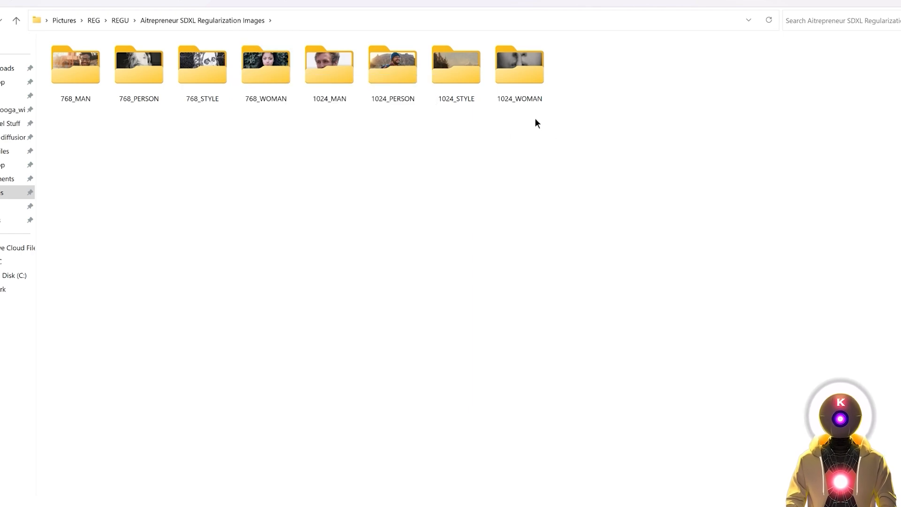
left_click_drag(546, 125, 332, 72)
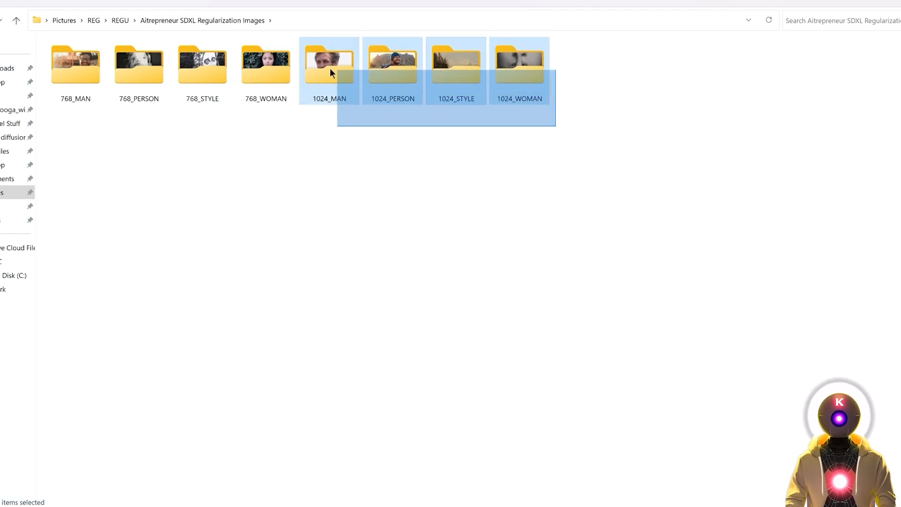
left_click(332, 140)
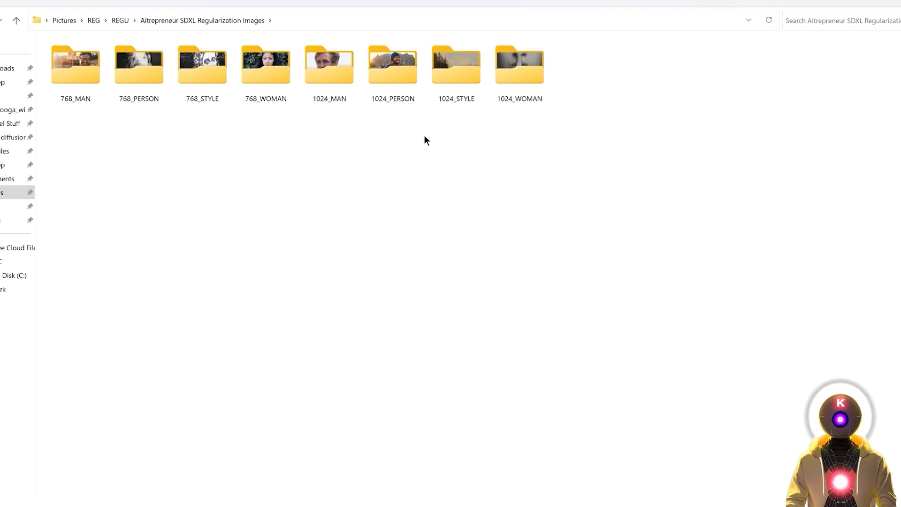
left_click_drag(584, 131, 85, 66)
double_click(515, 83)
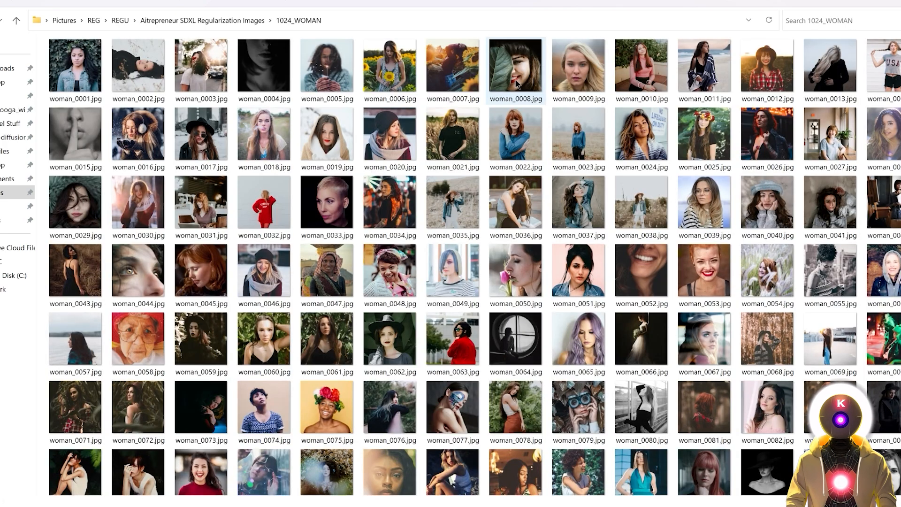
left_click(343, 23)
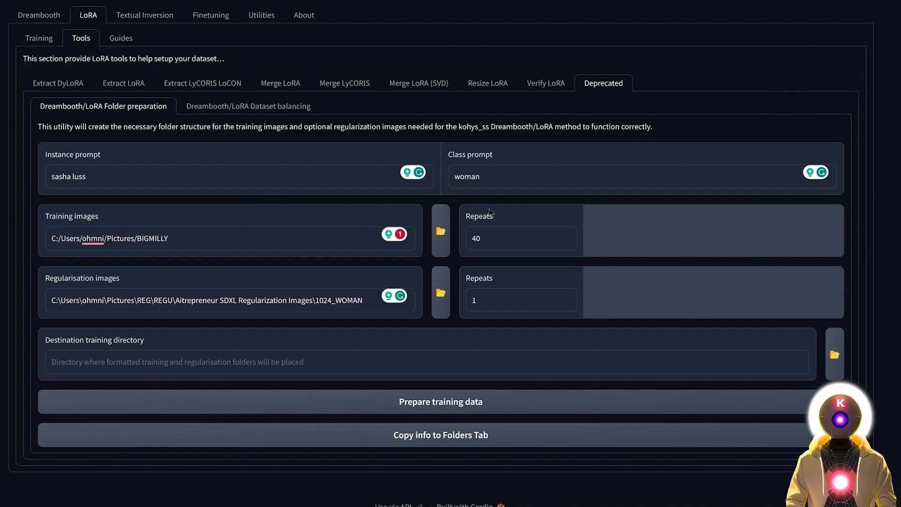
Step: Set the training image repeats to 20 and the destination training directory to the BIGMILLY folder
left_click_drag(515, 237, 448, 238)
type("20")
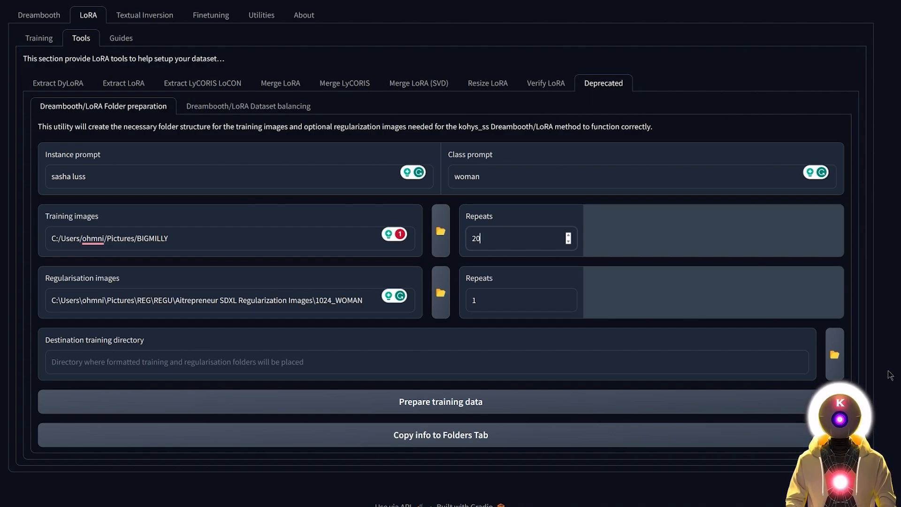
left_click(834, 354)
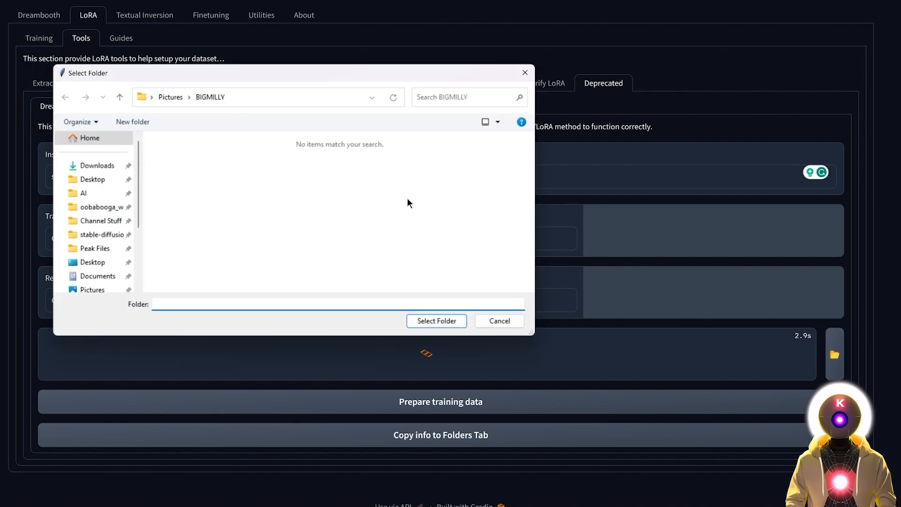
left_click(412, 320)
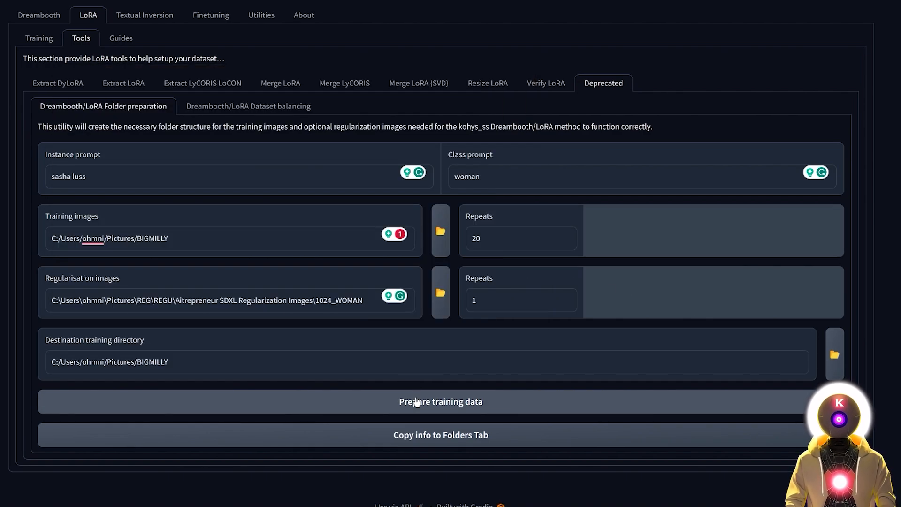
Step: Prepare the training data and open the generated img folder inside BIGMILLY
left_click(188, 364)
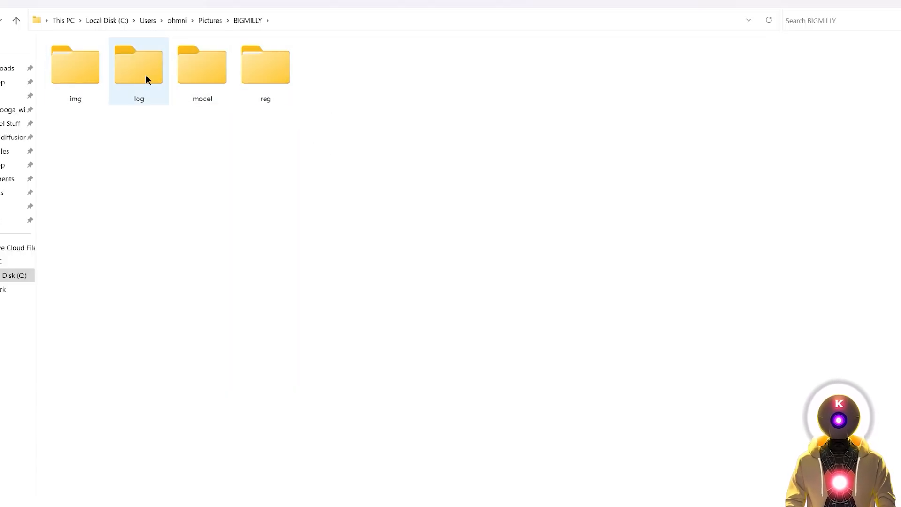
double_click(71, 79)
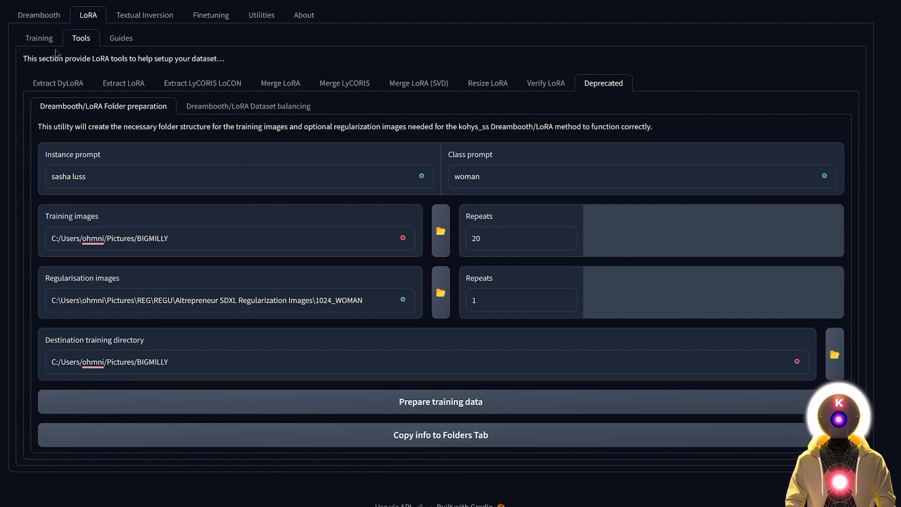
Step: In the folder settings for LoRA training, set the model output name to MILLY_ALCOCK-SASHA_LUSS
left_click(43, 41)
left_click(109, 173)
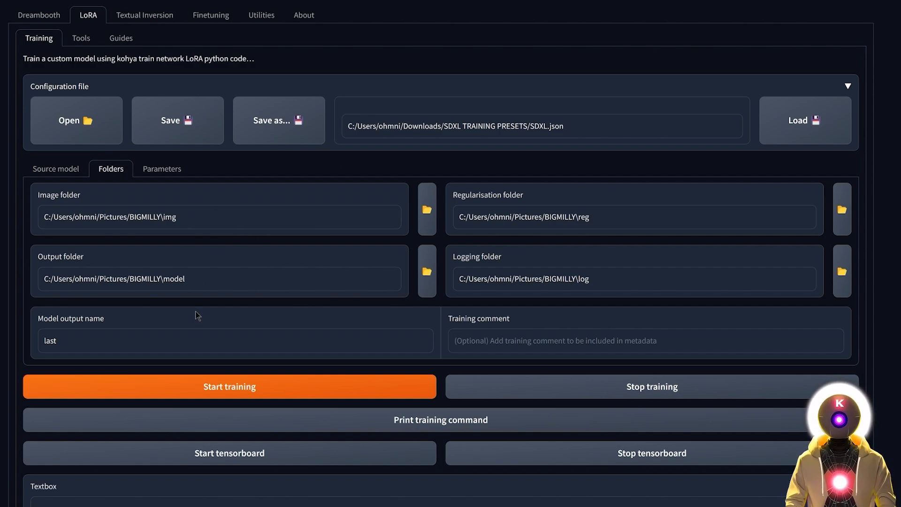
double_click(60, 339)
key("BackSpace")
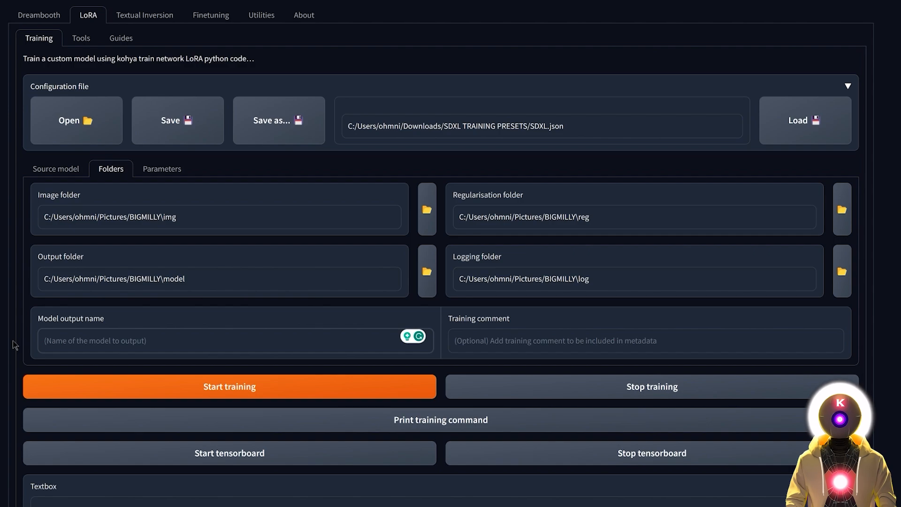
type("MILLY_ALCOCK")
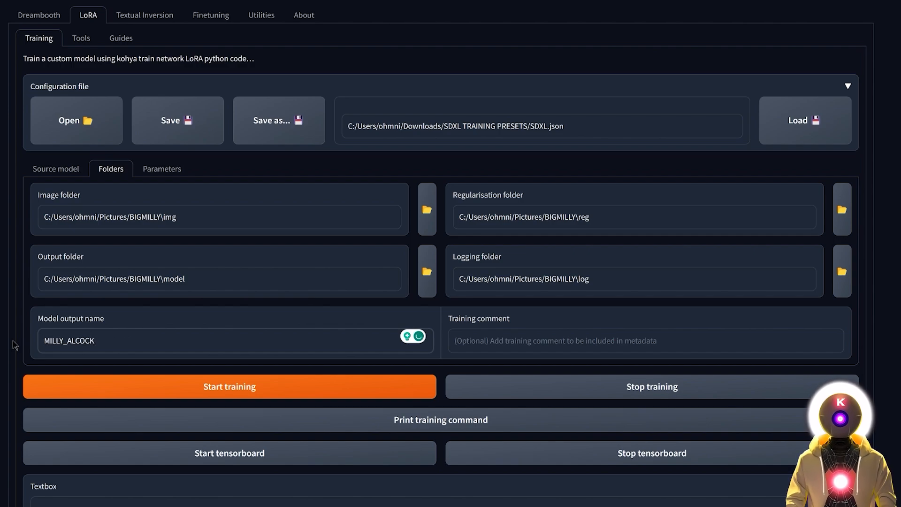
type("-")
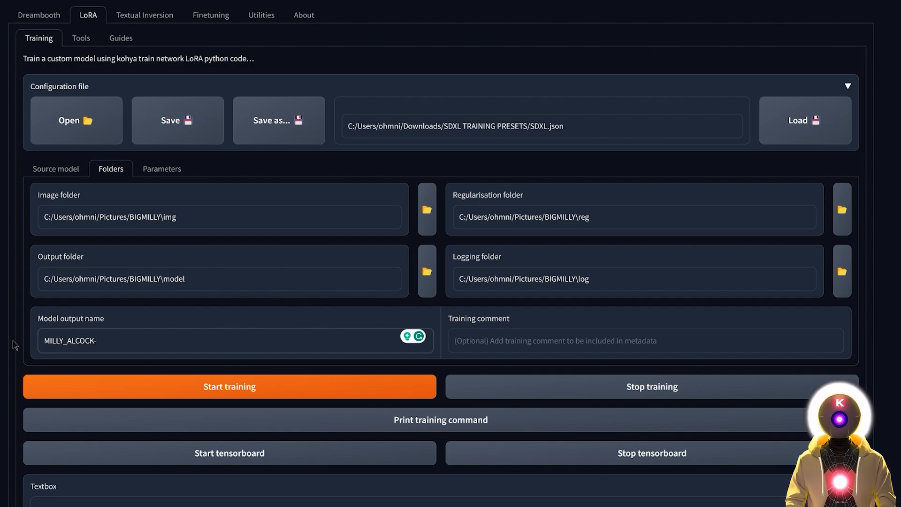
type("SASHA_LUSS")
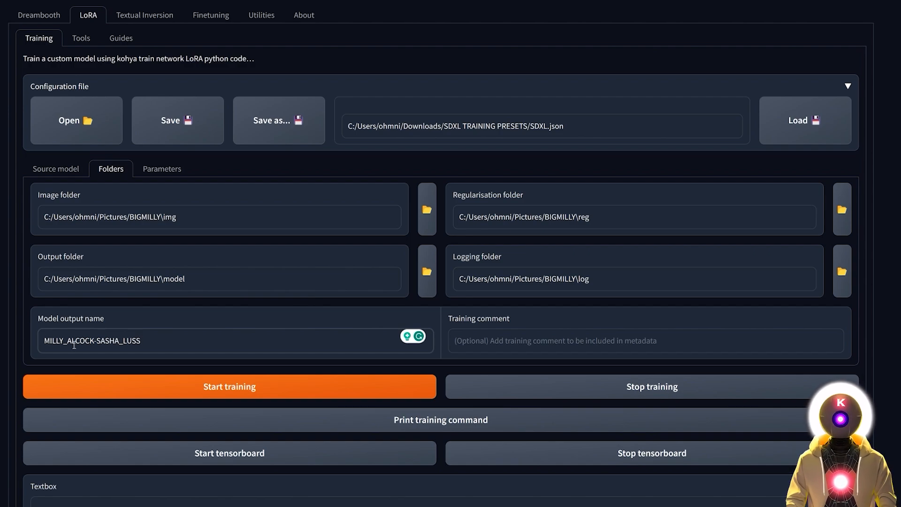
double_click(99, 340)
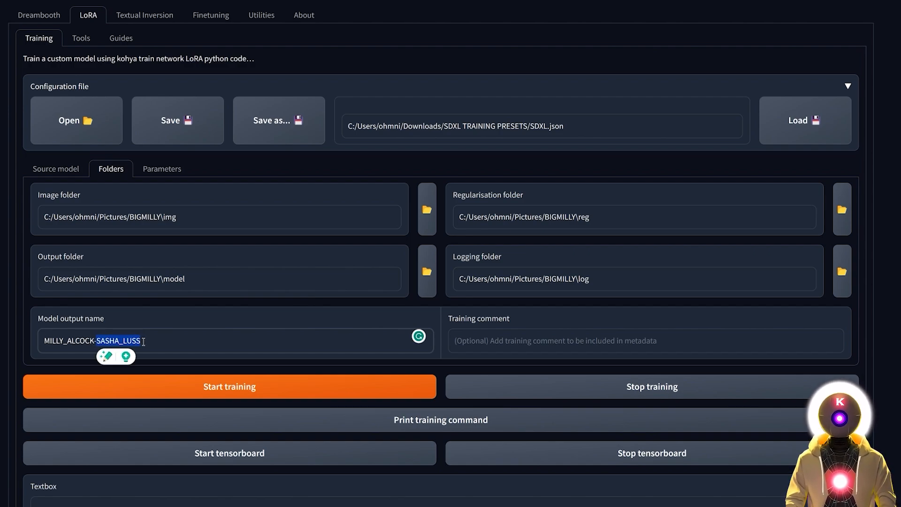
left_click(143, 341)
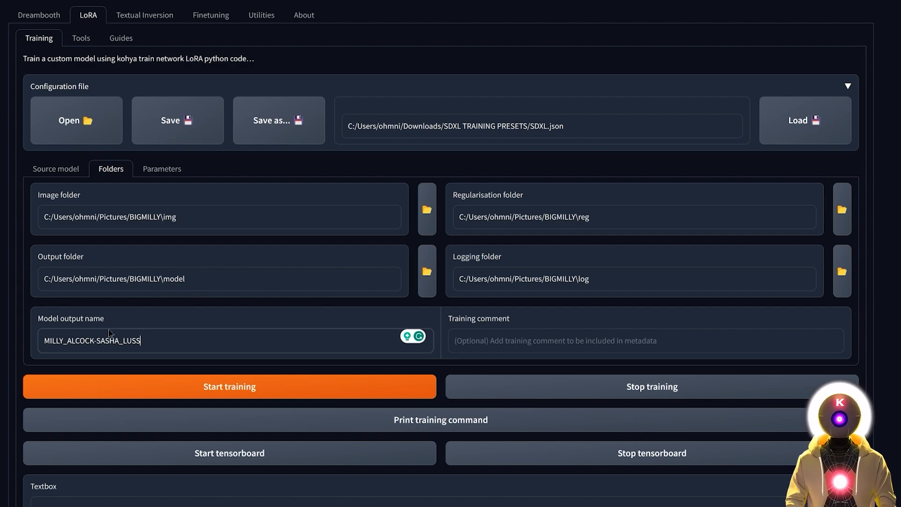
Step: Review the basic LoRA training parameters loaded from the SDXL.json preset
left_click(159, 170)
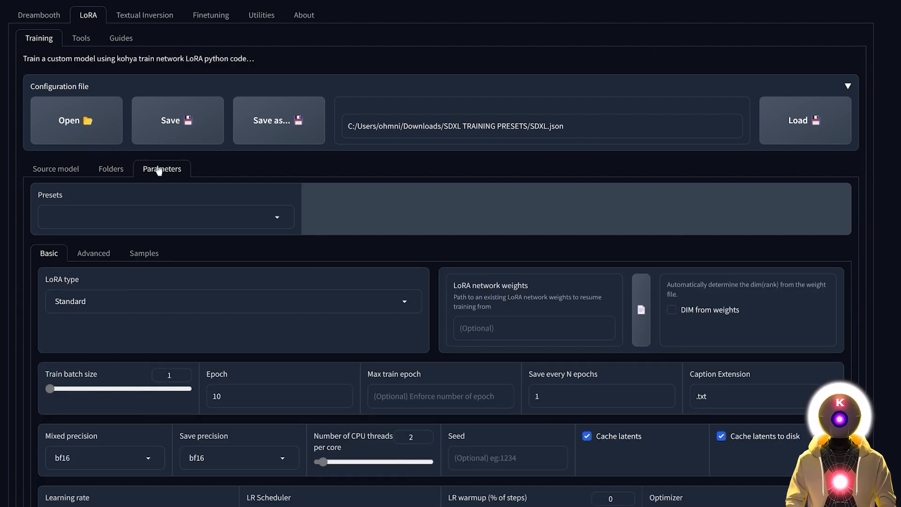
scroll(862, 171, "down", 5)
scroll(862, 172, "down", 10)
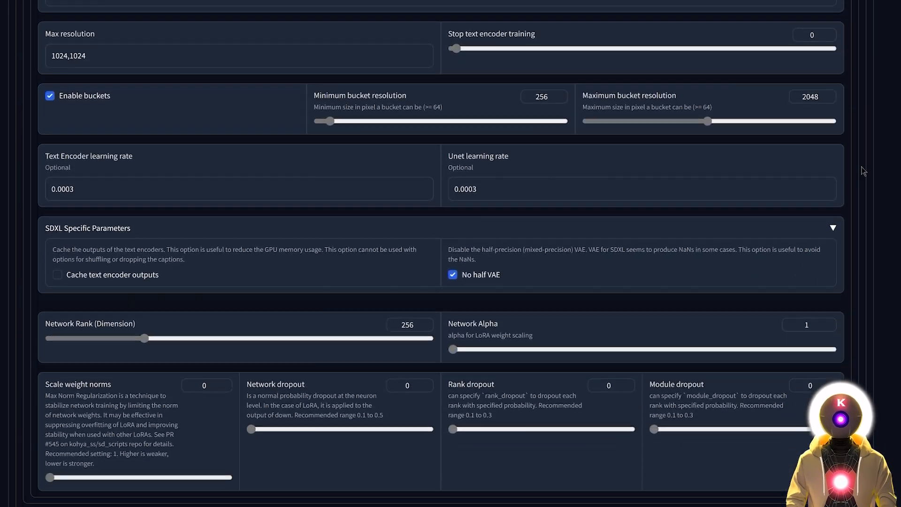
scroll(862, 172, "up", 15)
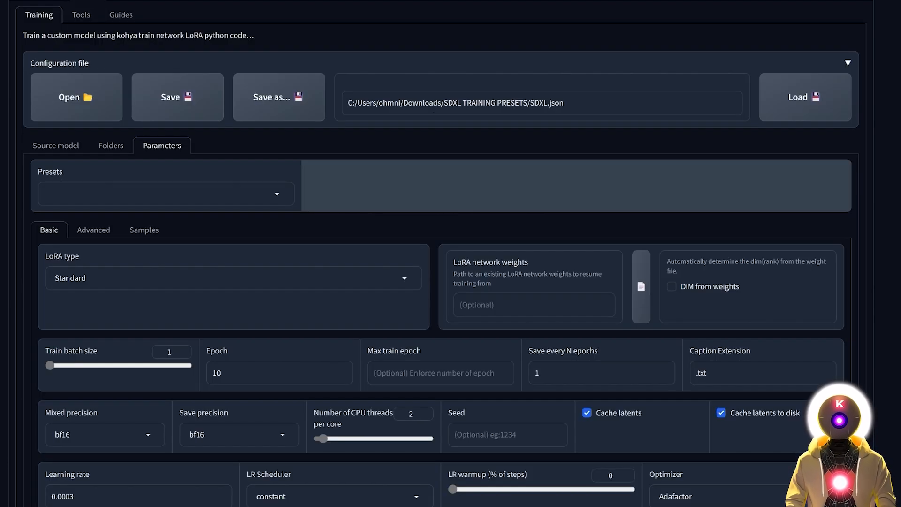
scroll(442, 167, "up", 1)
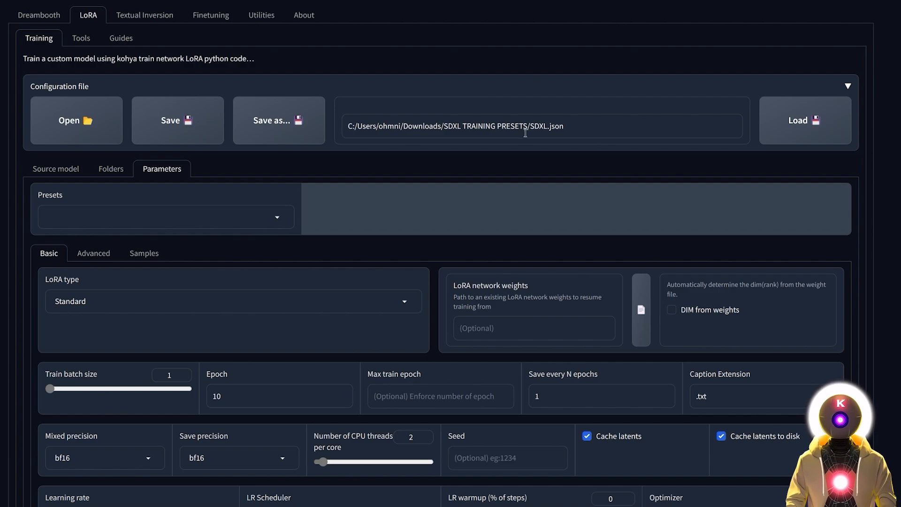
scroll(547, 125, "down", 15)
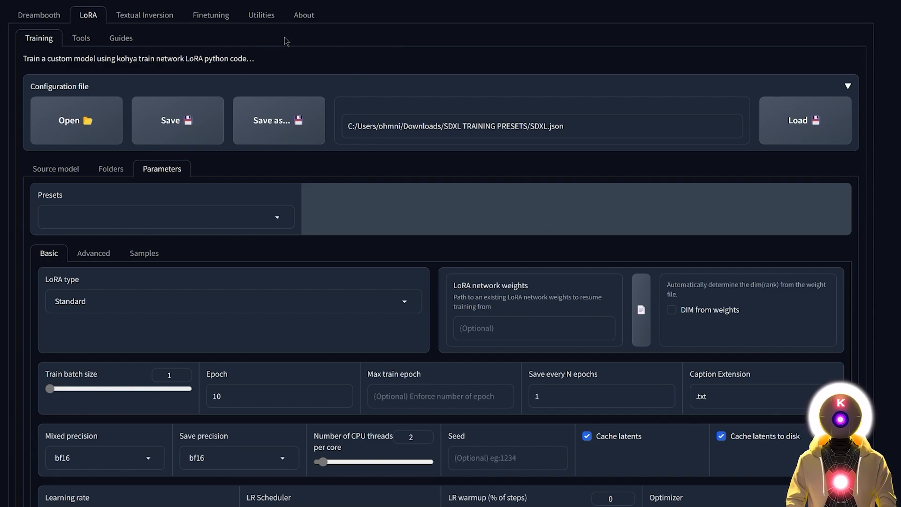
Step: In the BLIP captioning utility, set the image folder to caption to Pictures/MILLY
left_click(266, 21)
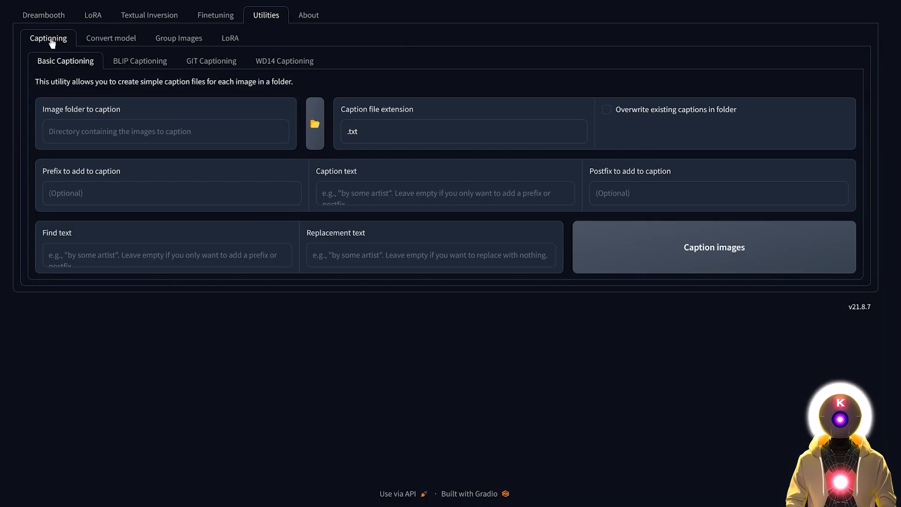
left_click(154, 65)
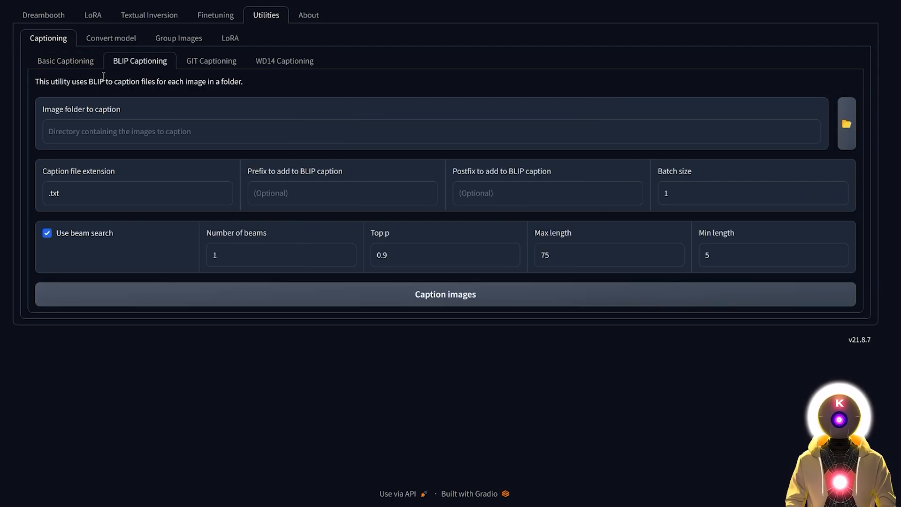
left_click(847, 124)
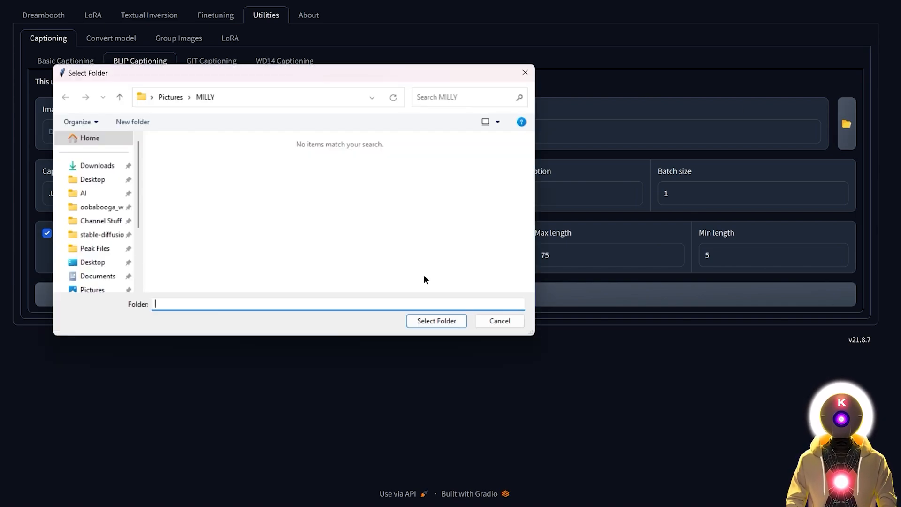
key("Return")
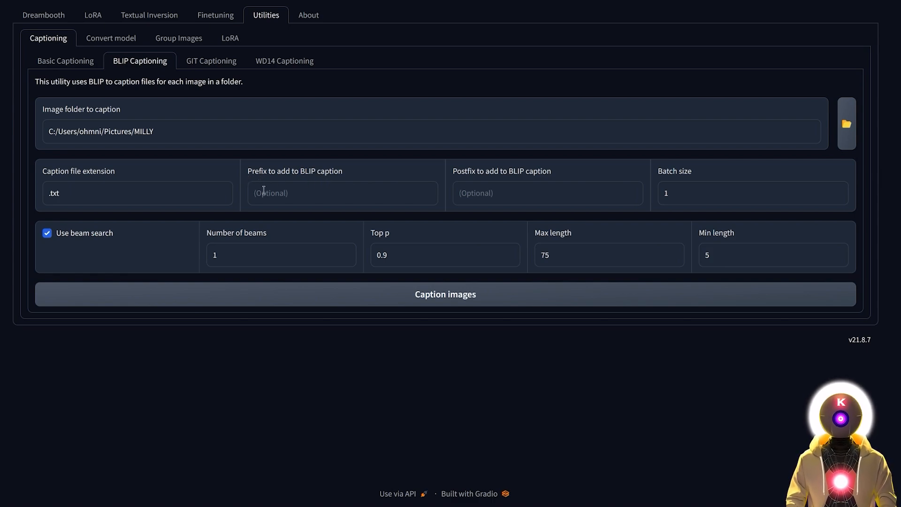
Step: Set the BLIP caption prefix to "sasha luss" and caption the images
left_click(299, 194)
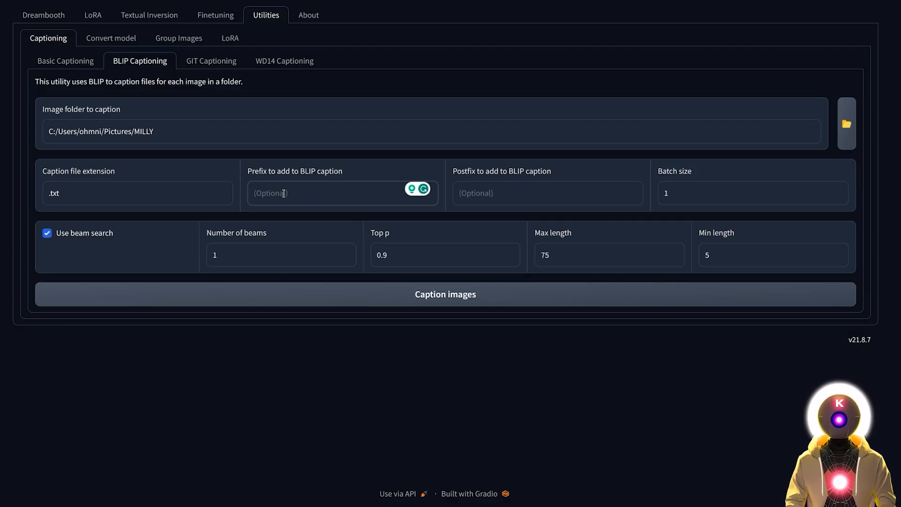
type("sasha luss")
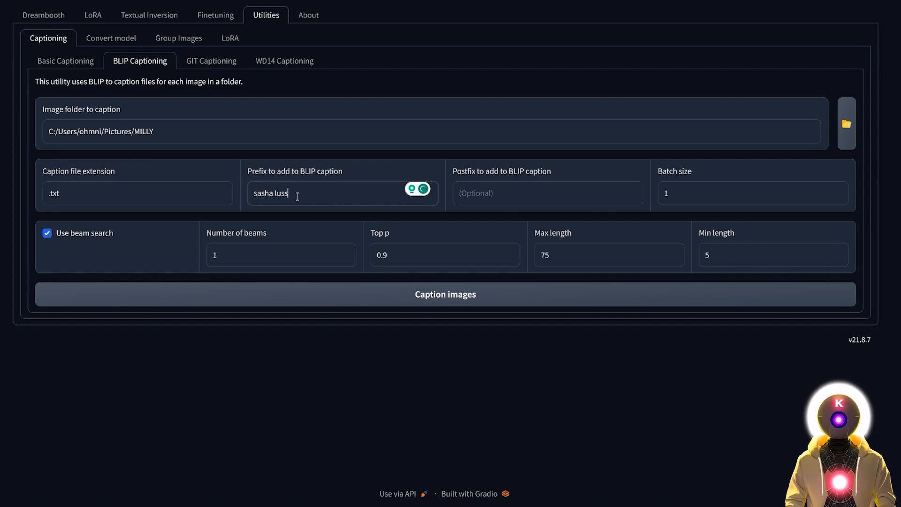
left_click(450, 296)
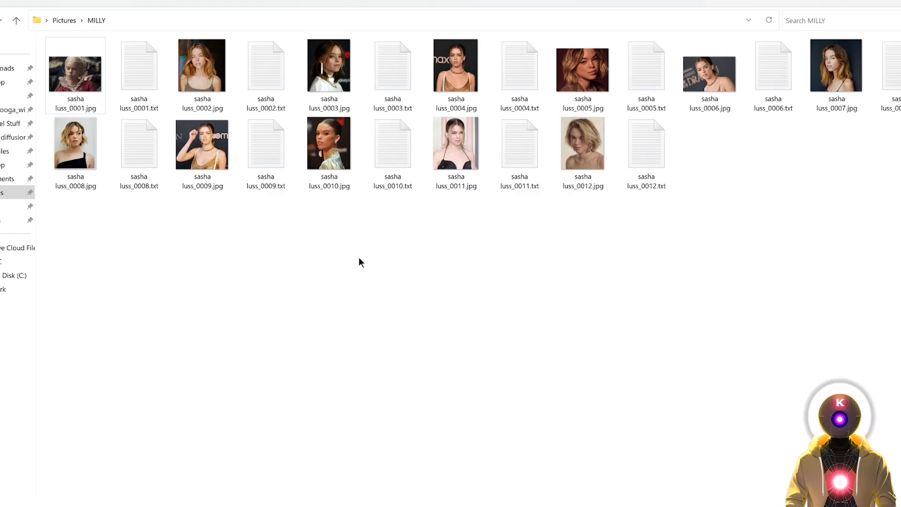
Step: Examine the caption text files beside the images in the MILLY folder, starting with sasha luss_0001.txt
left_click(79, 84)
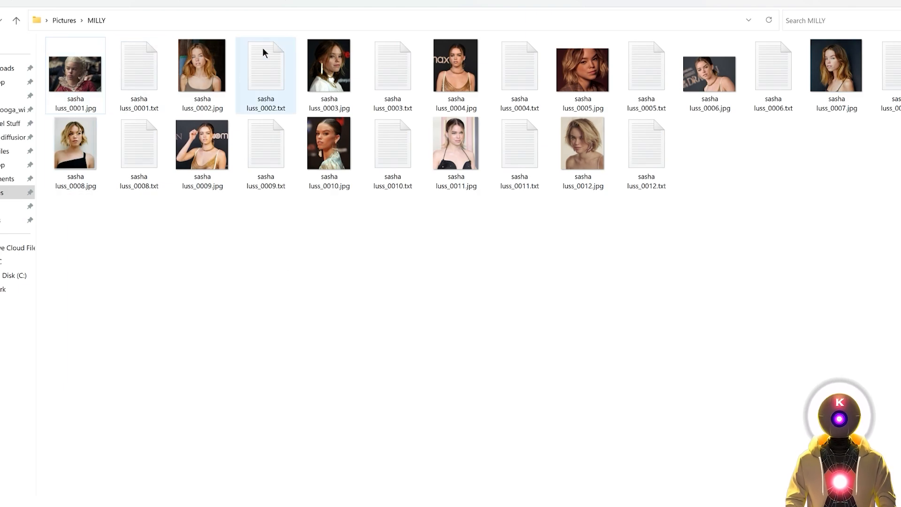
left_click(149, 76)
double_click(153, 80)
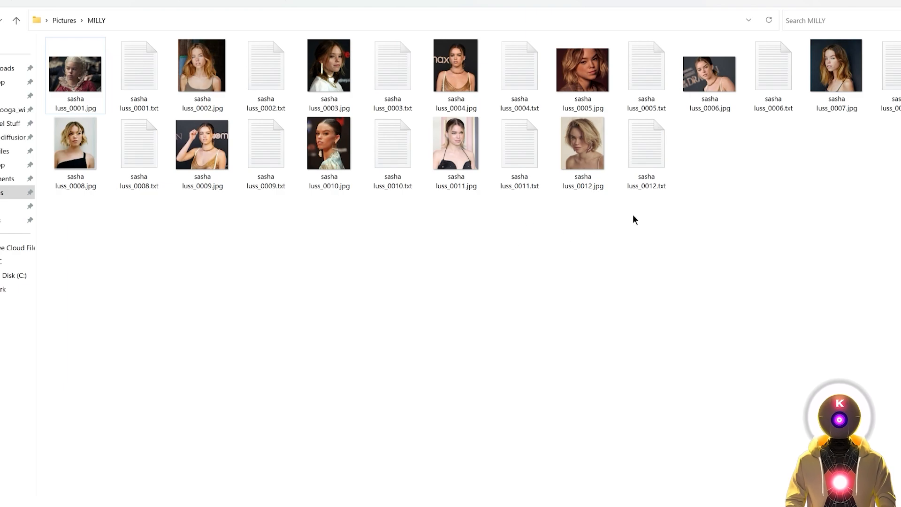
left_click_drag(159, 228, 157, 47)
left_click_drag(259, 233, 276, 58)
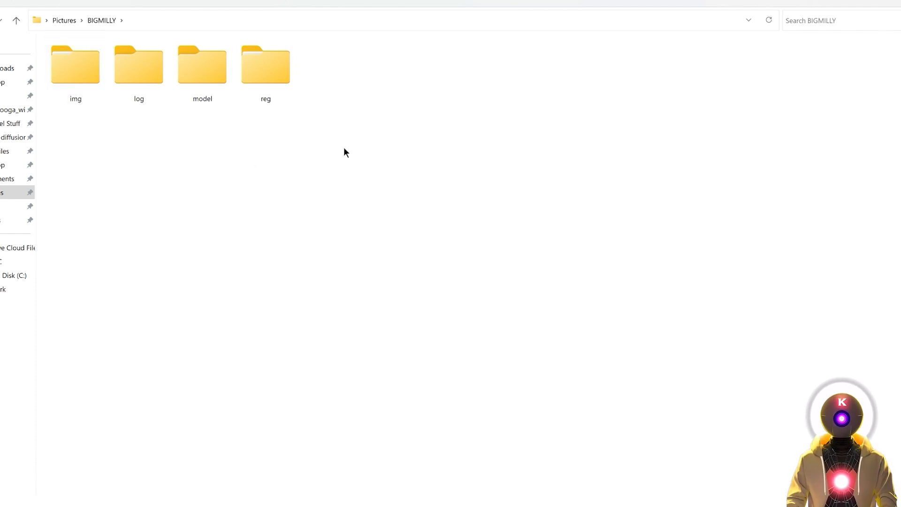
Step: In BIGMILLY, open the img subfolder "20_sasha luss woman" and inspect the caption file sasha luss_0001.txt
double_click(66, 63)
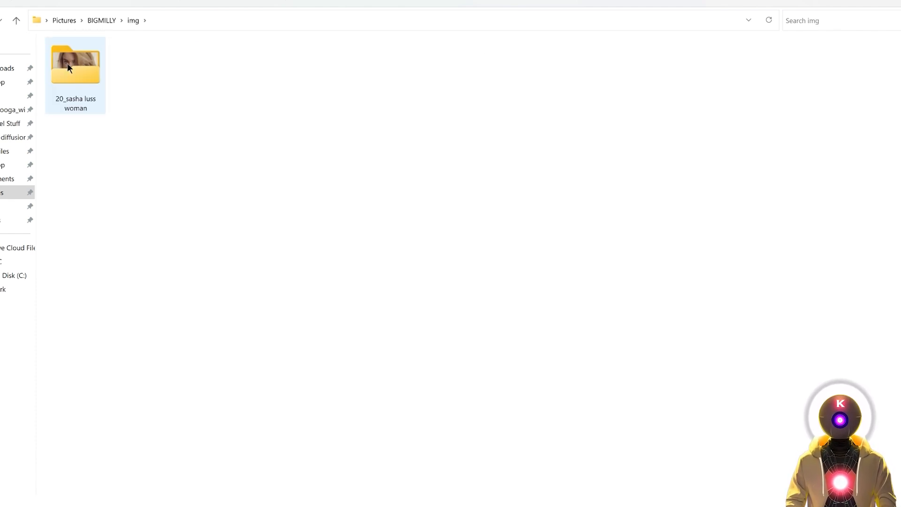
double_click(77, 64)
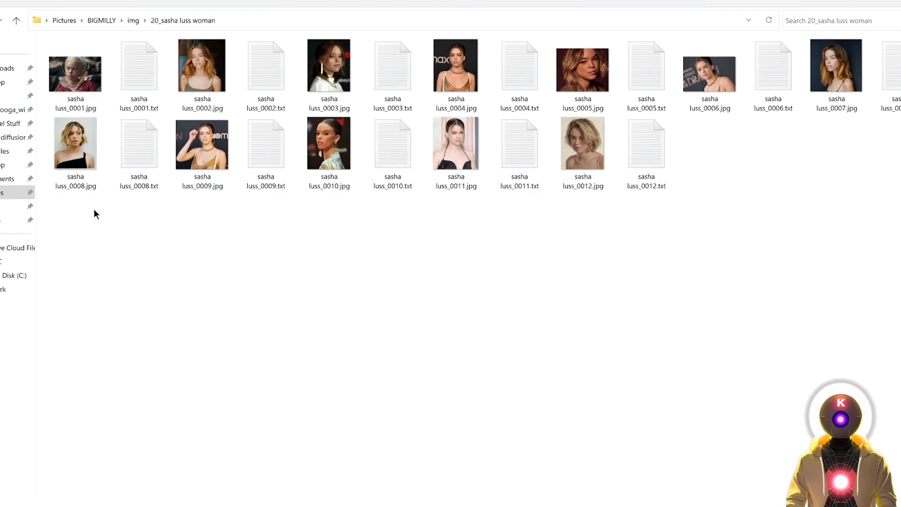
left_click(137, 88)
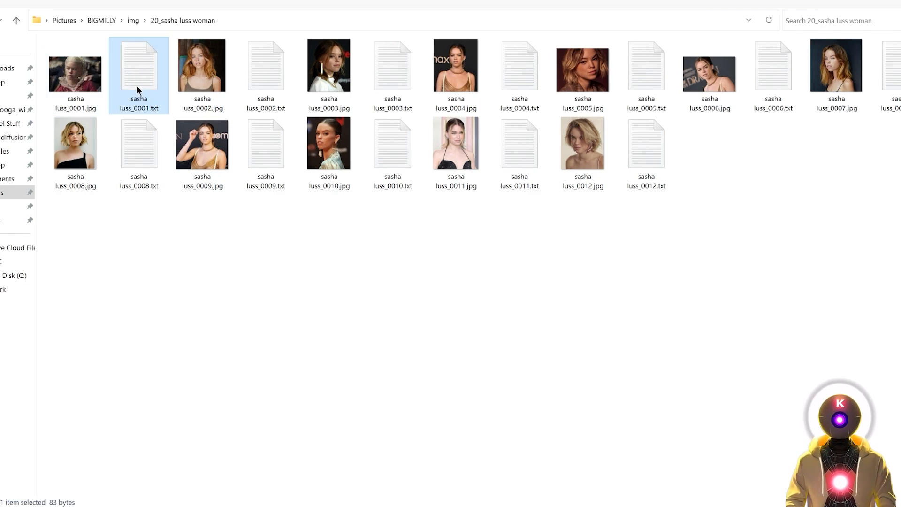
double_click(137, 88)
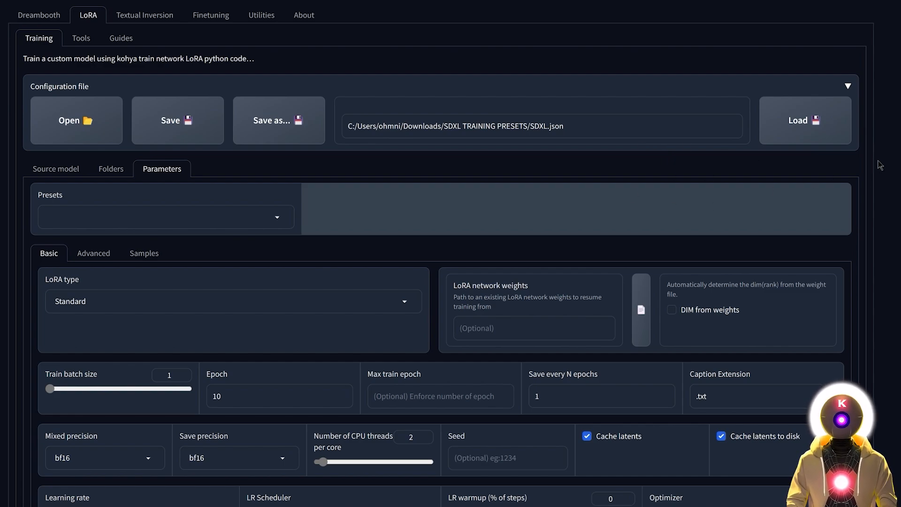
Step: In the basic LoRA training parameters, set the train batch size to 9
scroll(880, 165, "down", 15)
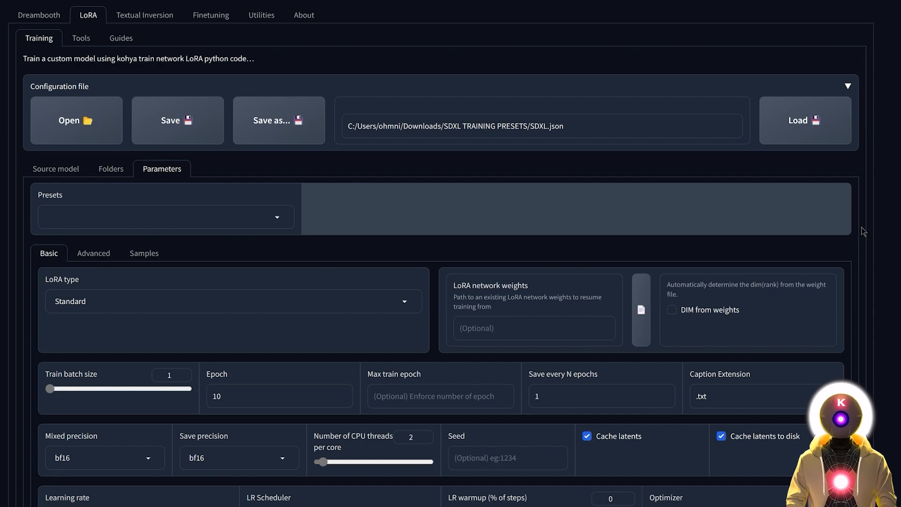
scroll(863, 231, "down", 2)
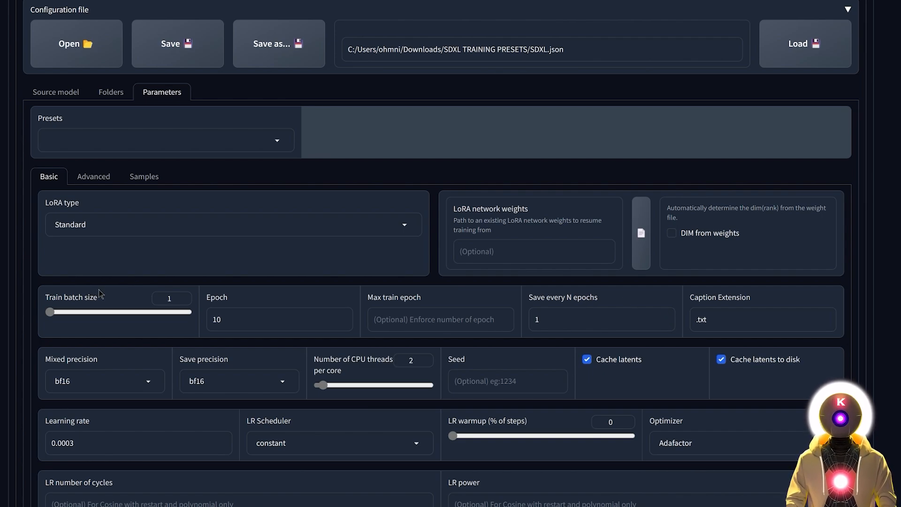
left_click_drag(50, 312, 69, 314)
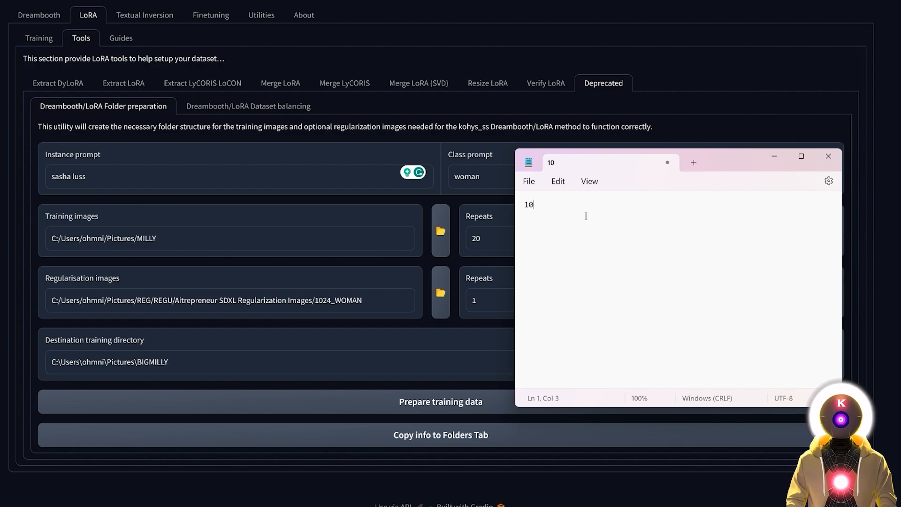
Step: Write the calculation "10 * 20 = 200 steps" in Notepad and set the epoch count in the LoRA training parameters to 5
type("* 20 = 200 steps")
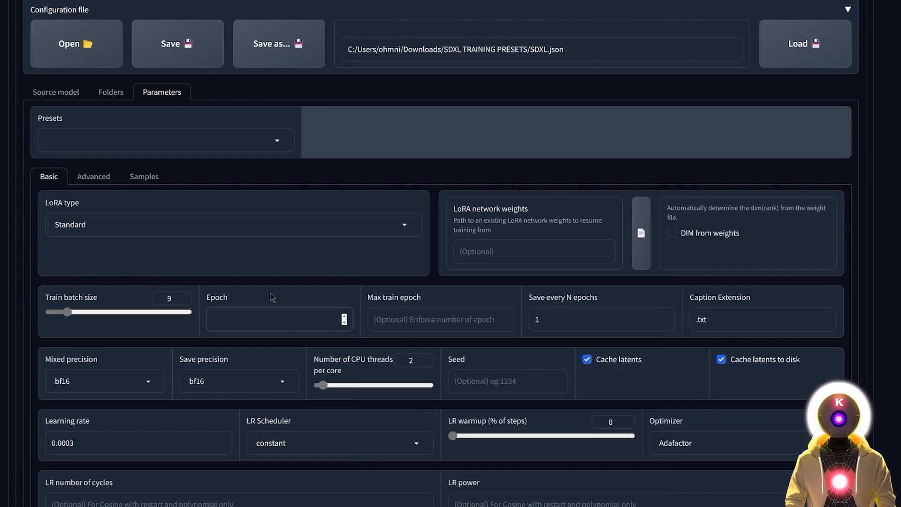
type("5")
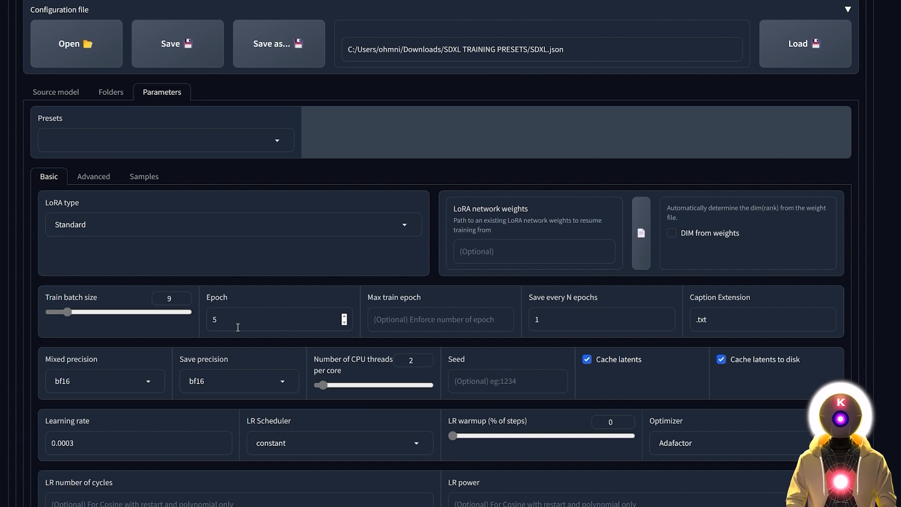
Step: In the LoRA folder preparation tool, set the training image repeats to 2000
scroll(257, 316, "up", 2)
left_click(80, 38)
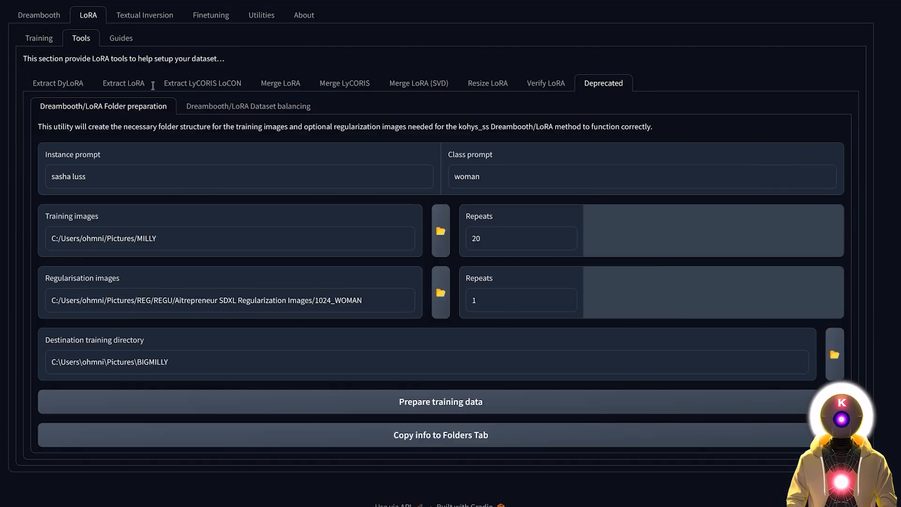
left_click(489, 238)
type("00")
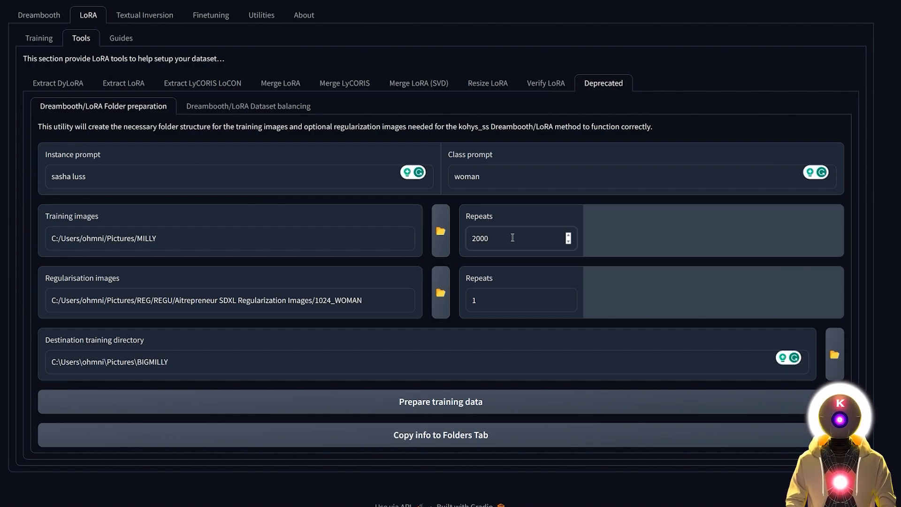
Step: Set the training epochs to 10 and add the Notepad line "(10 * 20) * 10 = 2000 steps => 10 CYCLES -----> 10 saved models"
left_click(52, 34)
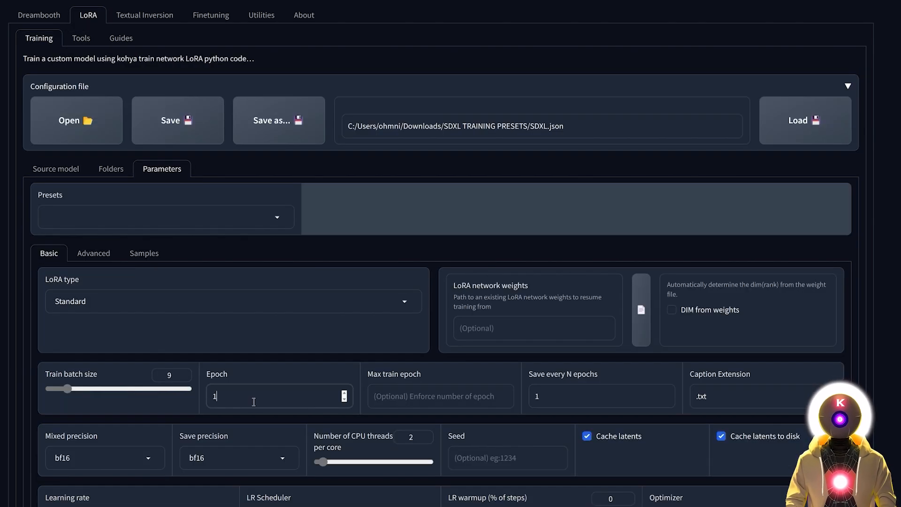
type("0")
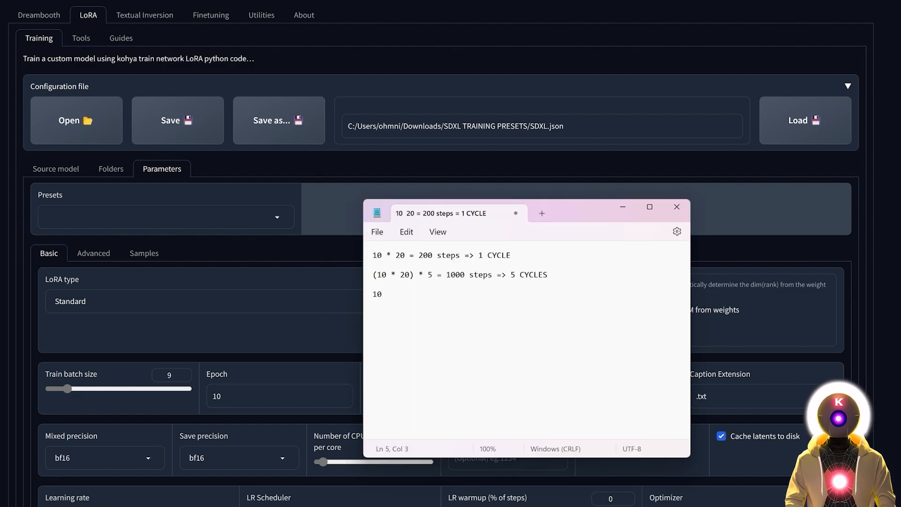
type("* 20")
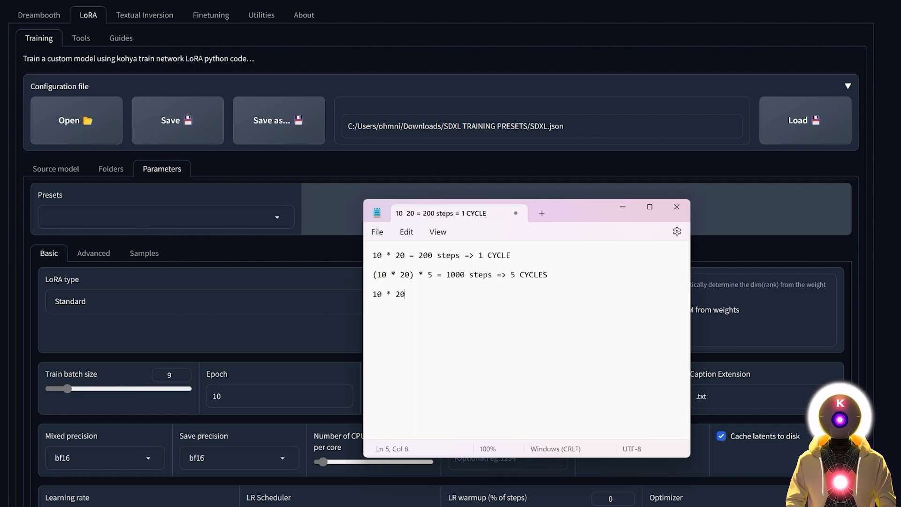
key("Home")
type("(")
key("End")
type(") * ")
type("10 = 2000 steps ")
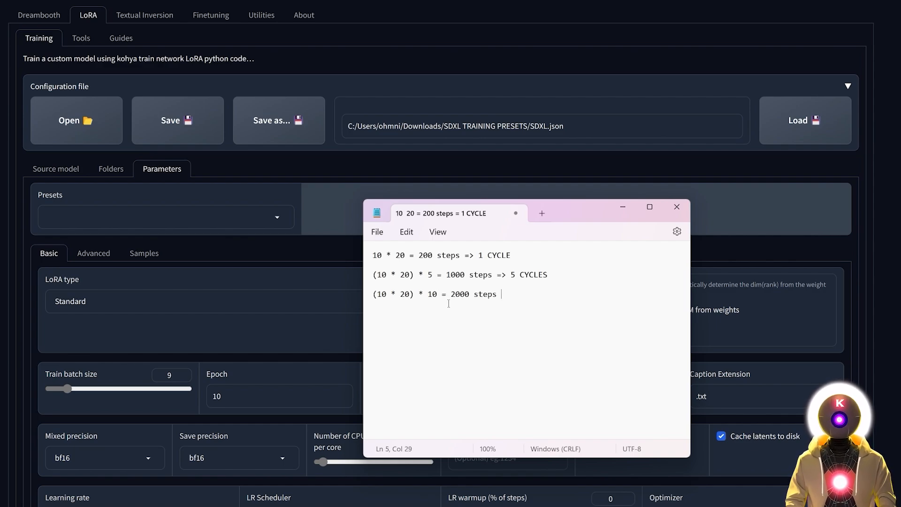
type("=> 10 CYCLES")
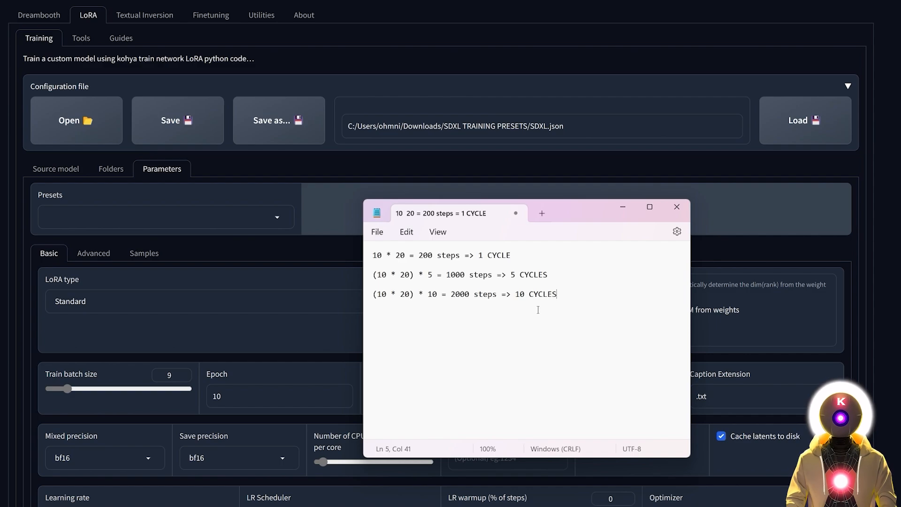
type(" -----> 10 saved models")
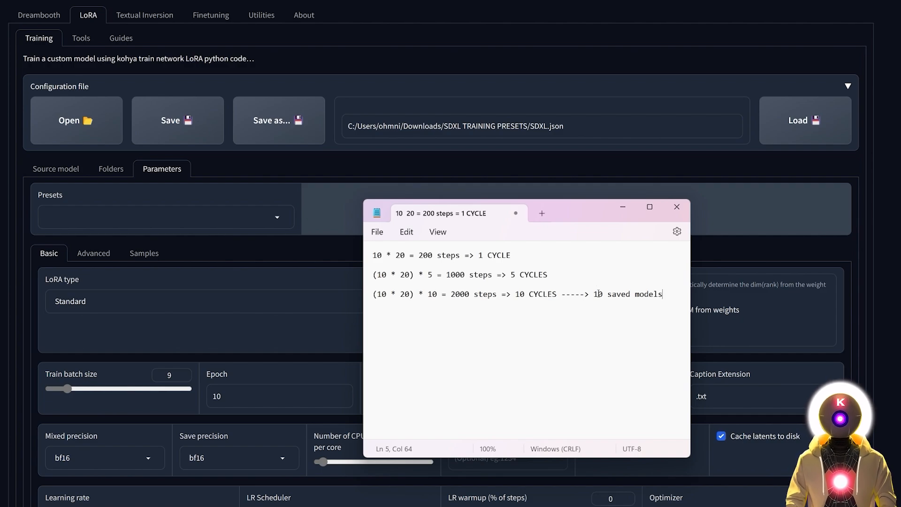
key("alt+Tab")
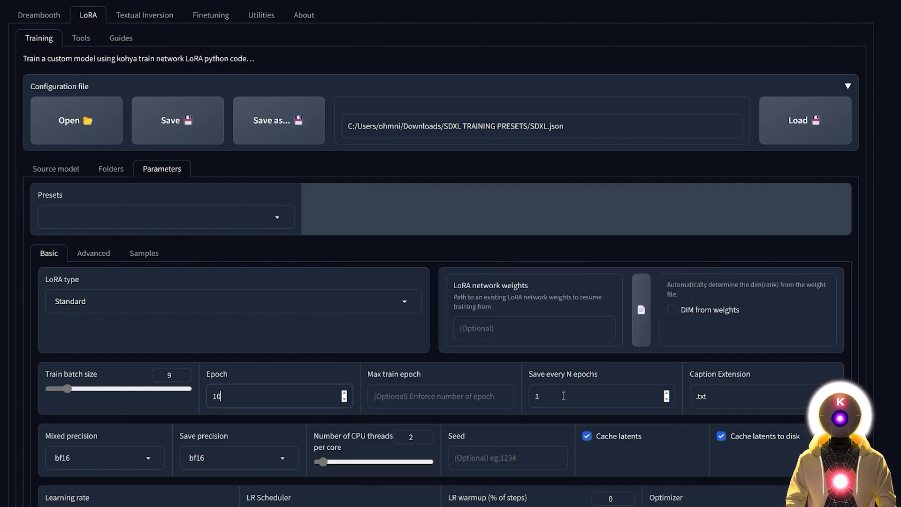
Step: Switch to Notepad and add the calculation "2000/9= 222 steps" below the existing lines
key("alt+Tab")
key("Return")
key("Return")
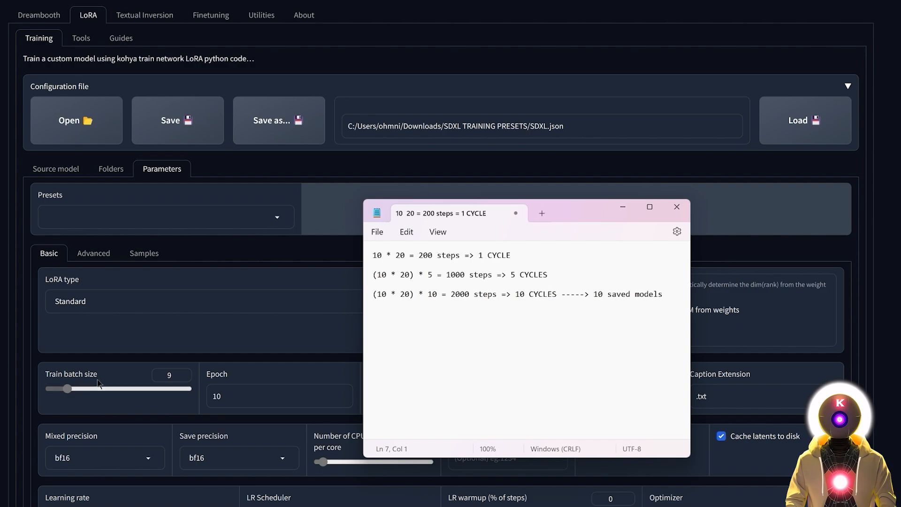
type("2000")
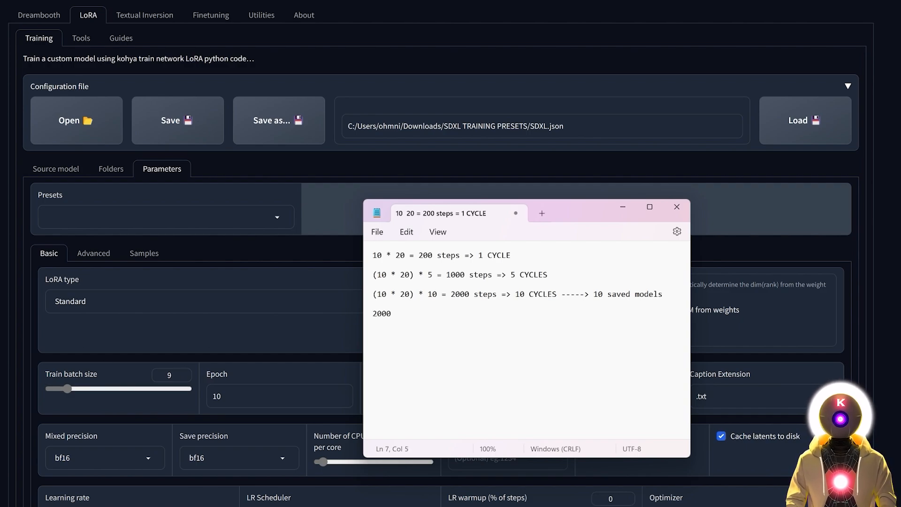
type("/9= 222 steps")
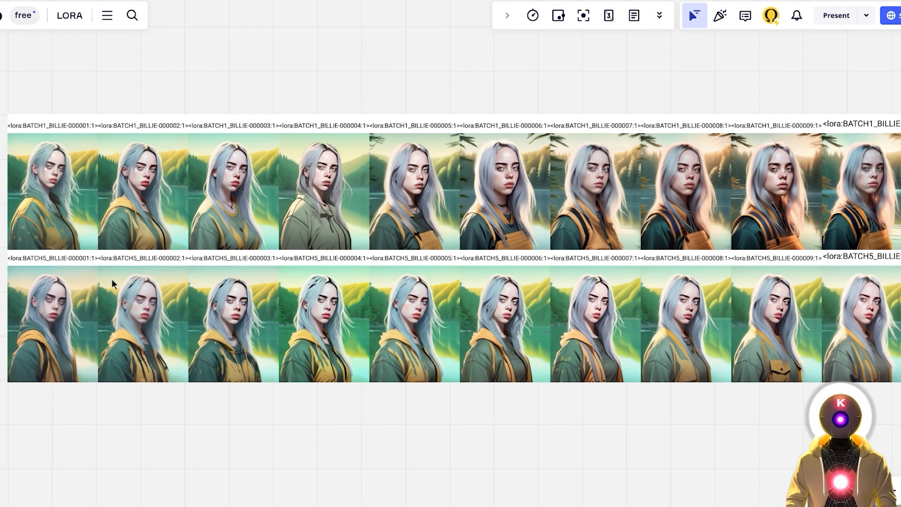
Step: Examine the two rows of sample portraits on the LORA board, comparing the BATCH1 and BATCH5 models across their saved epochs
scroll(105, 194, "left", 2)
scroll(105, 194, "up", 1)
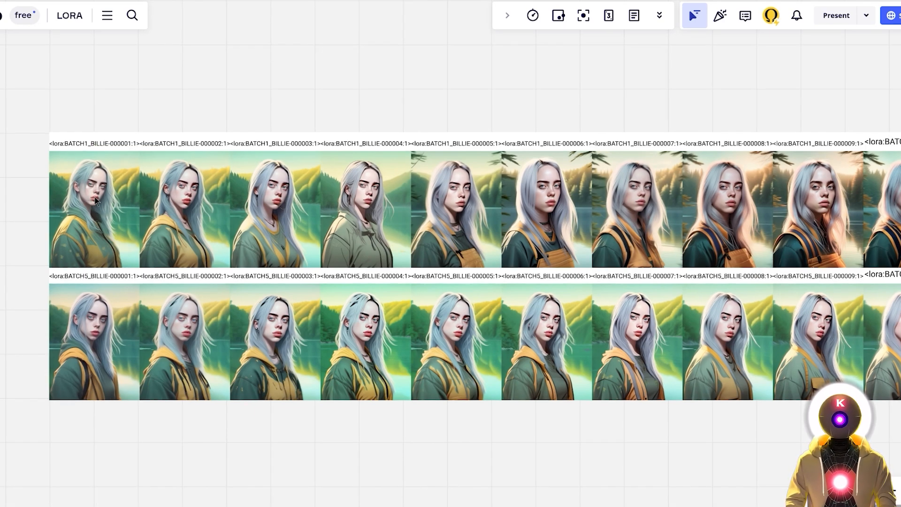
scroll(95, 197, "up", 2)
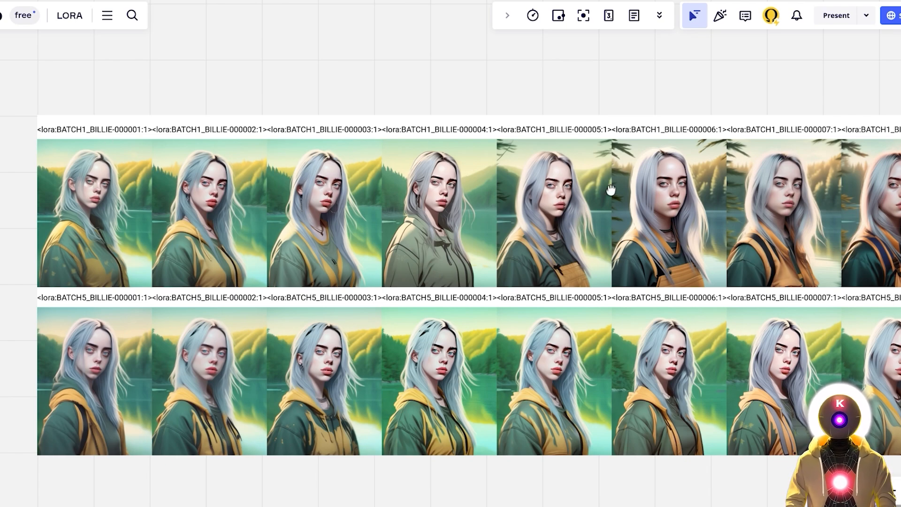
left_click_drag(629, 197, 464, 189)
left_click_drag(533, 187, 416, 192)
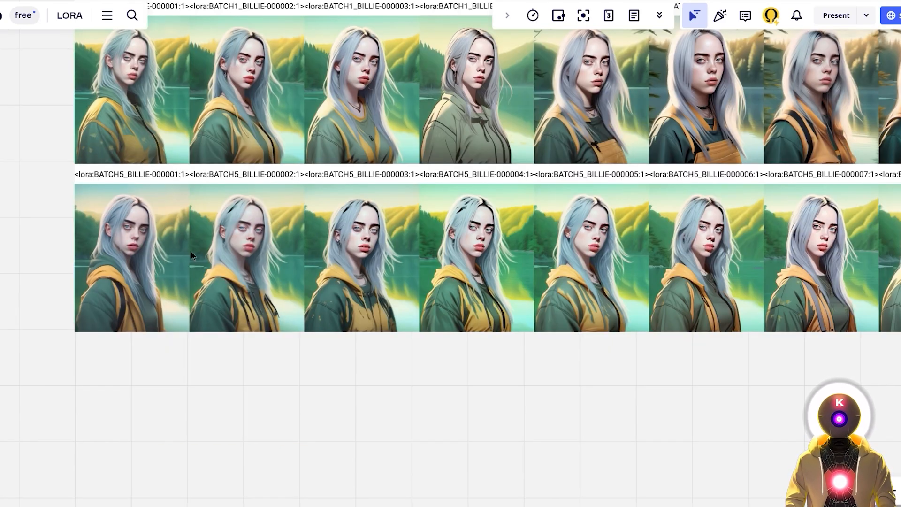
scroll(315, 255, "right", 3)
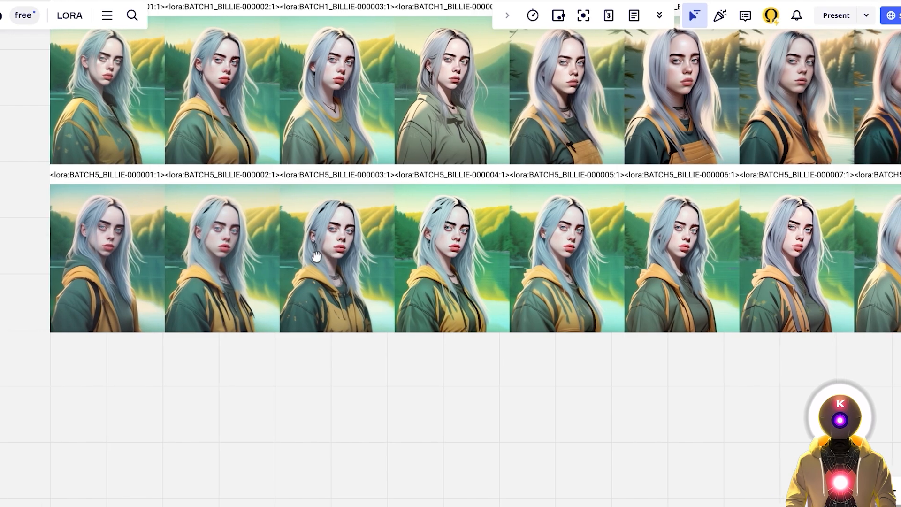
scroll(466, 262, "right", 8)
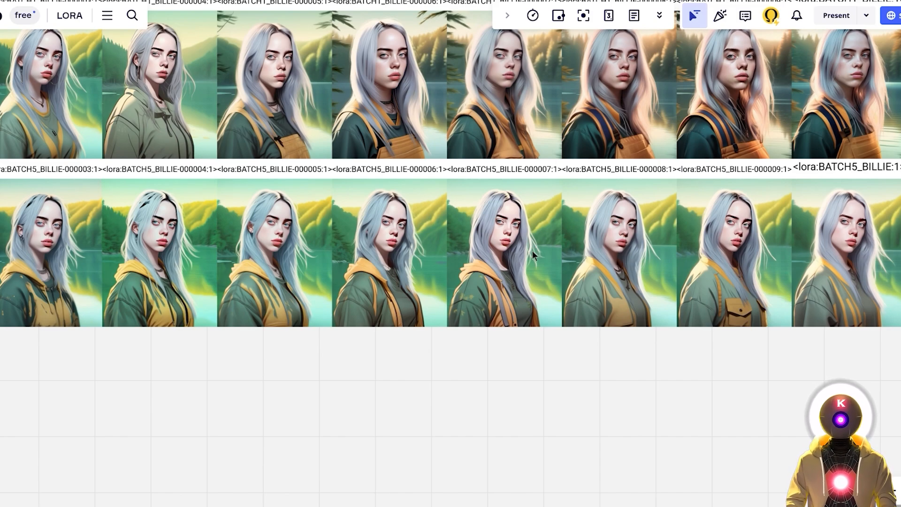
scroll(533, 150, "up", 2)
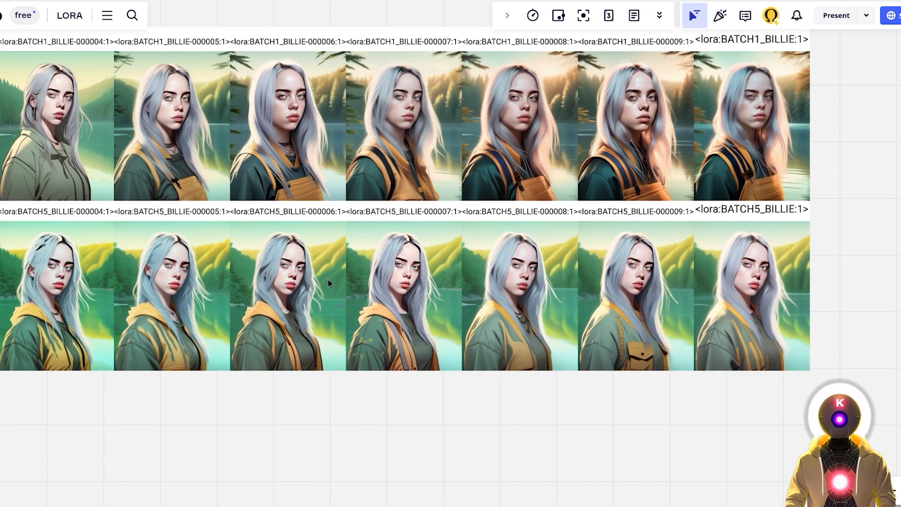
left_click_drag(328, 279, 401, 311)
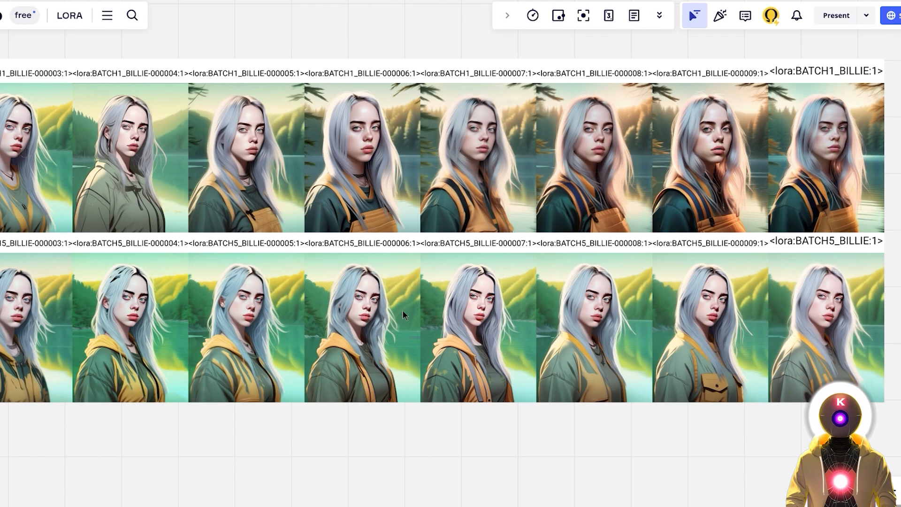
left_click_drag(386, 136, 415, 190)
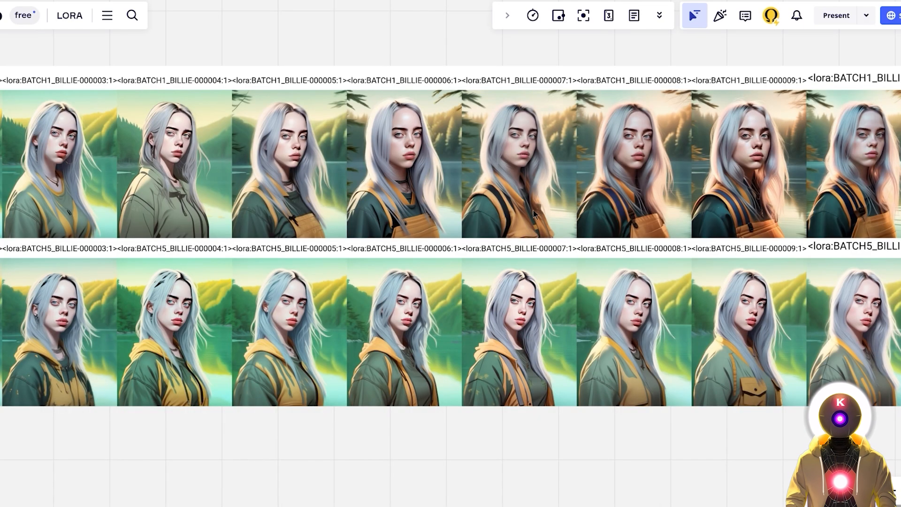
left_click_drag(319, 156, 528, 186)
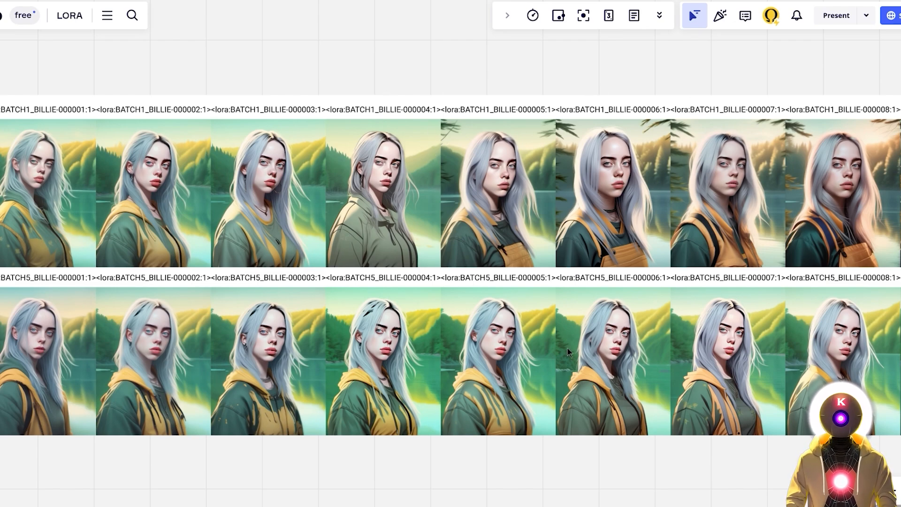
Step: Set the train batch size in the basic LoRA parameters to 1, after trying a value of 5
scroll(652, 396, "down", 2)
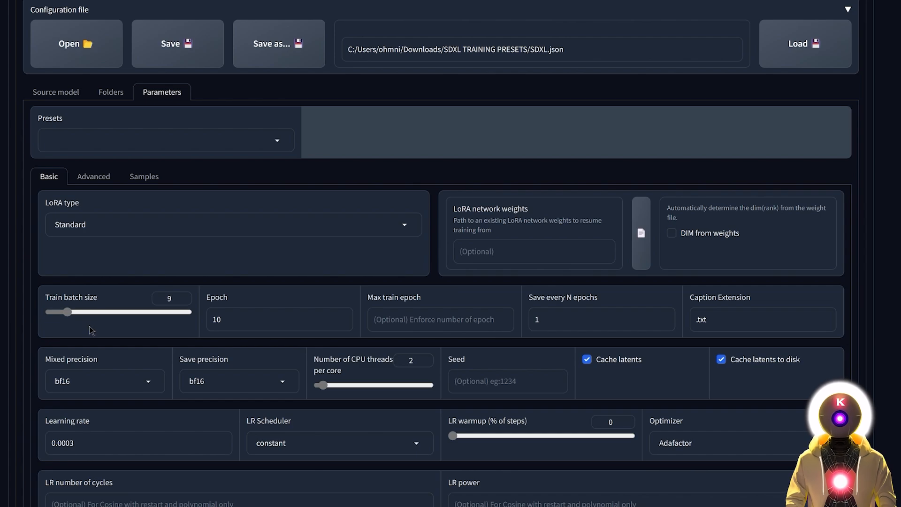
left_click_drag(68, 312, 42, 315)
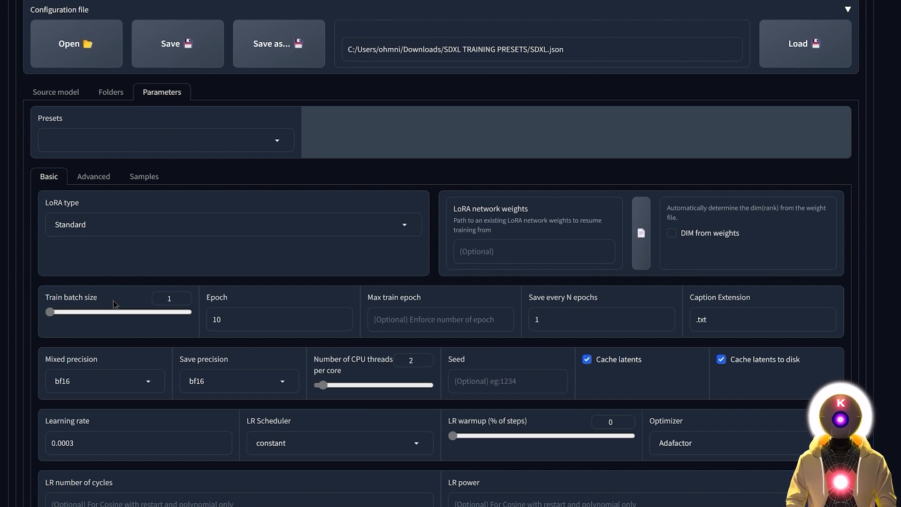
left_click_drag(72, 312, 59, 315)
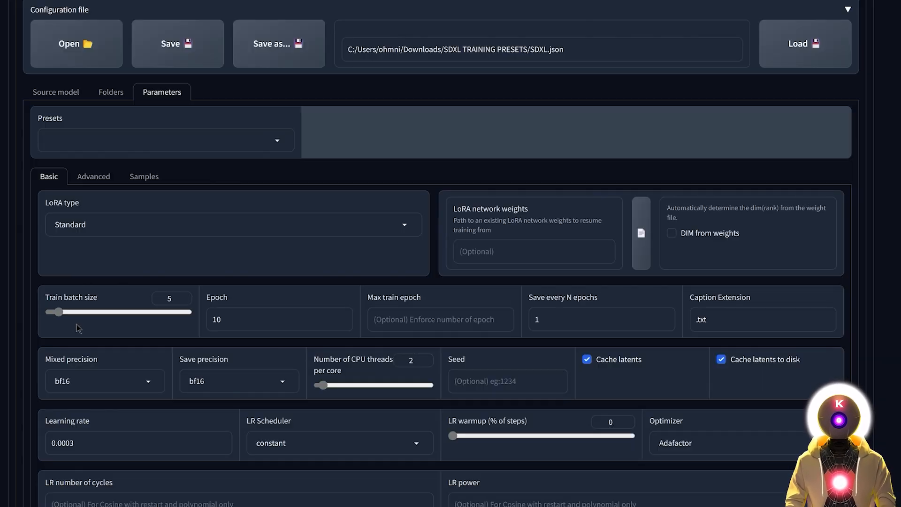
left_click_drag(58, 311, 38, 311)
Step: Choose bf16 as the mixed precision and keep bf16 as the save precision
scroll(29, 316, "down", 2)
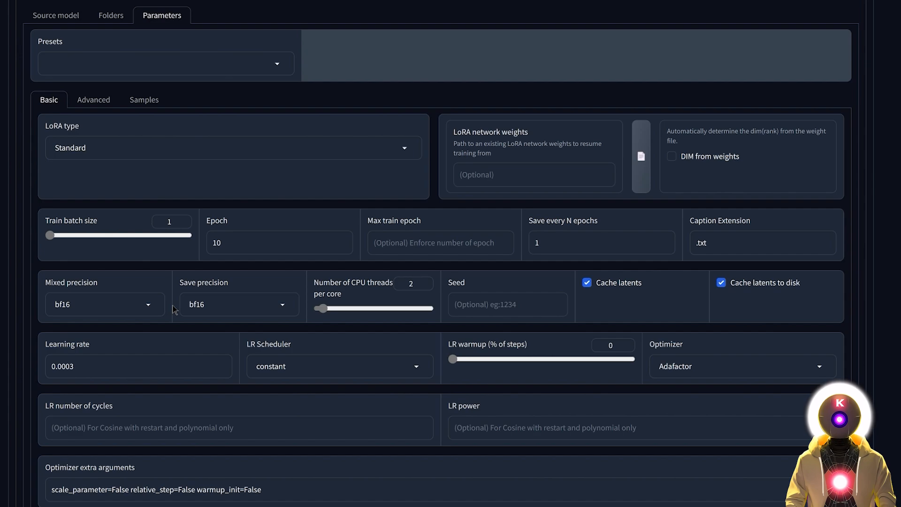
left_click(150, 305)
left_click(139, 261)
left_click(214, 305)
key("Escape")
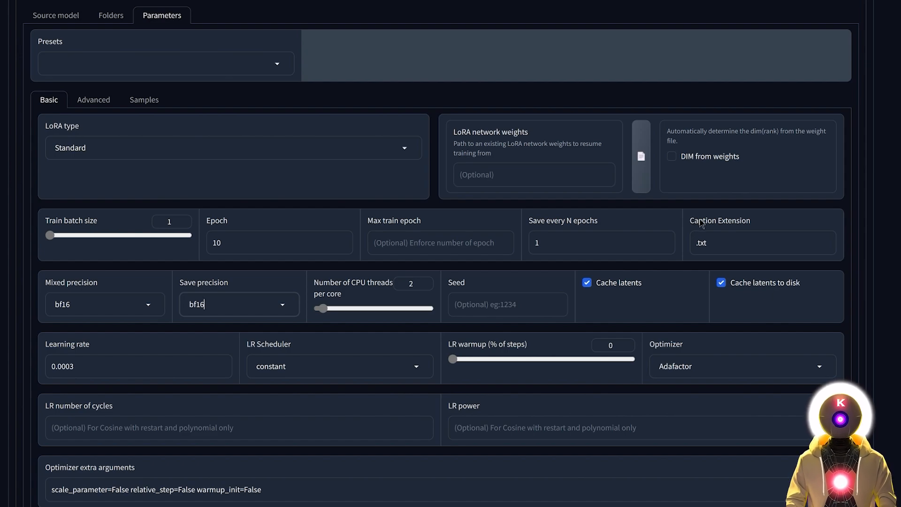
Step: Open the Utilities section of the training interface
left_click(685, 262)
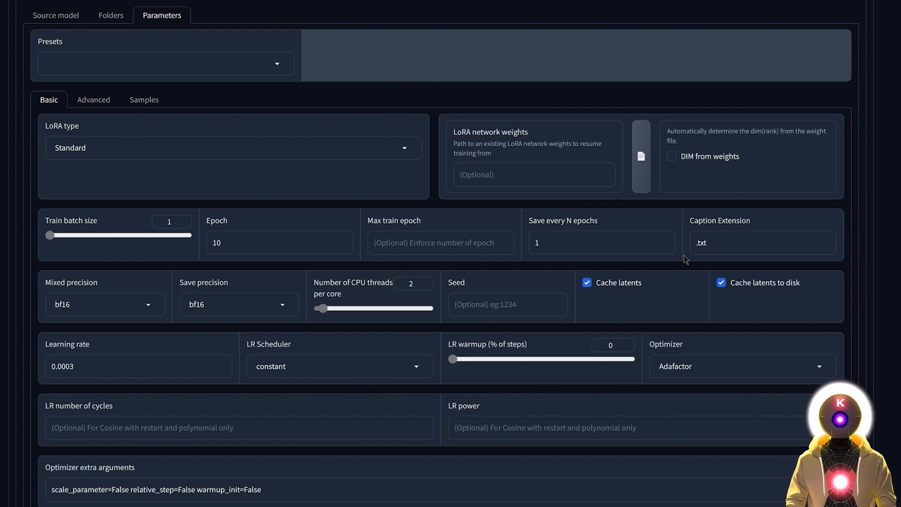
scroll(137, 55, "up", 3)
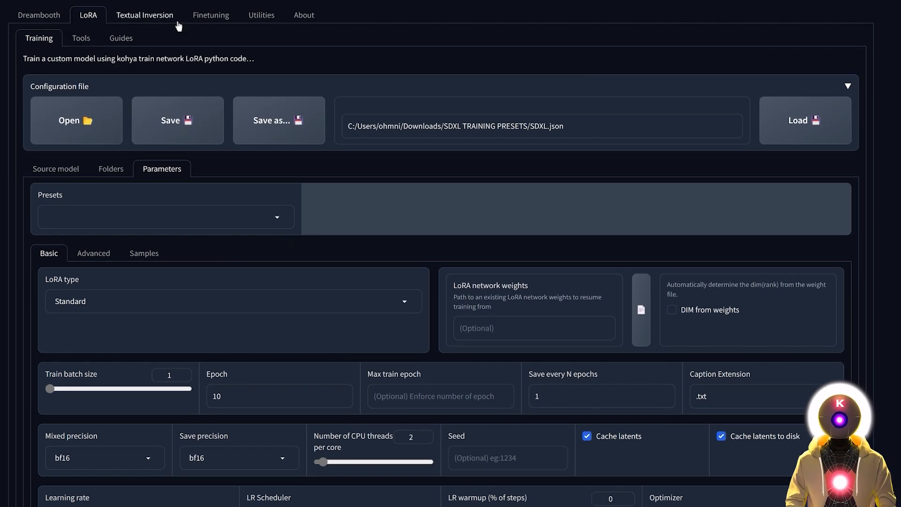
left_click(261, 17)
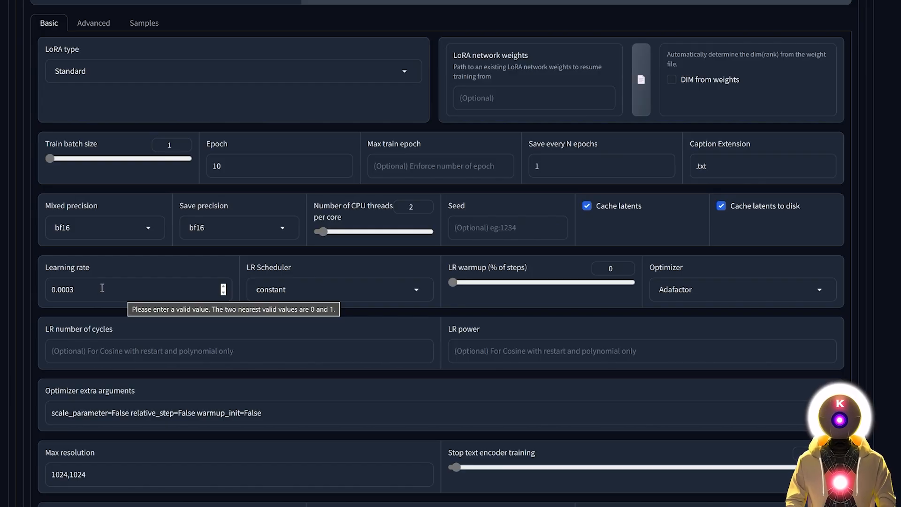
Step: Try a learning rate of 0.0001 and set it back to 0.0003
left_click(102, 287)
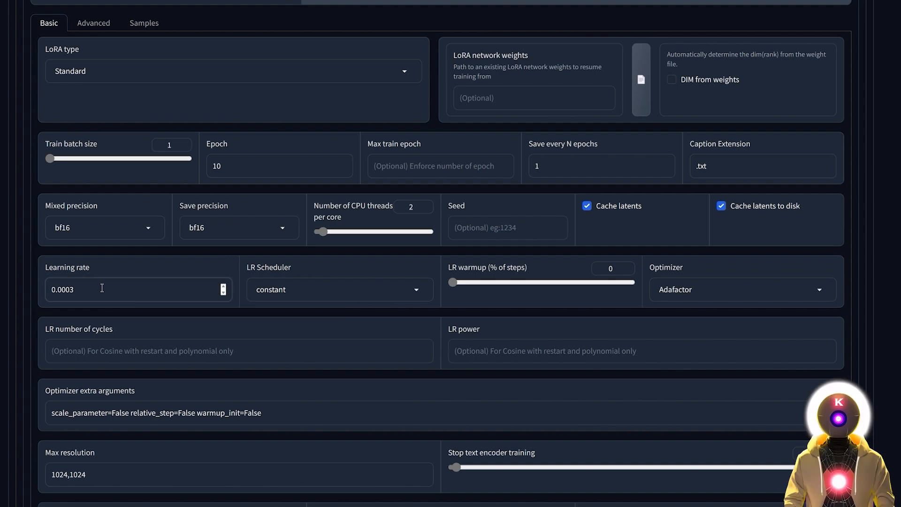
key("BackSpace")
type("1")
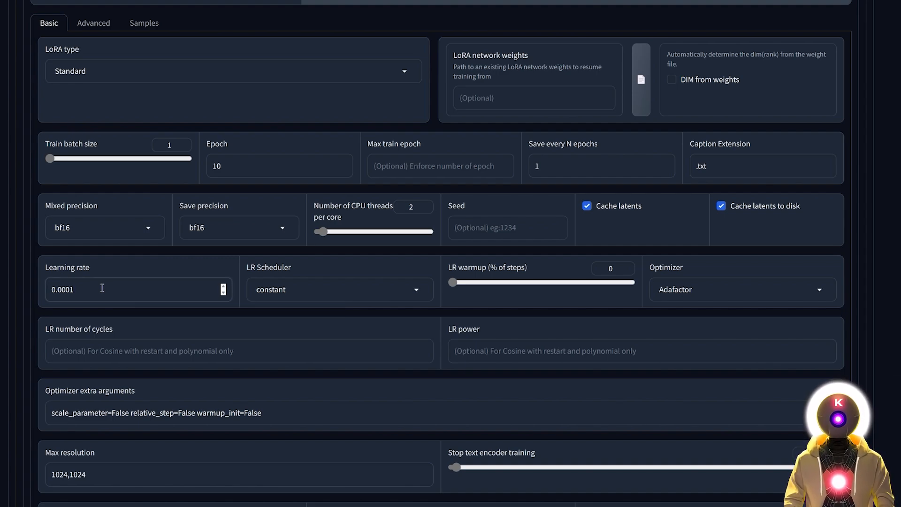
key("BackSpace")
type("3")
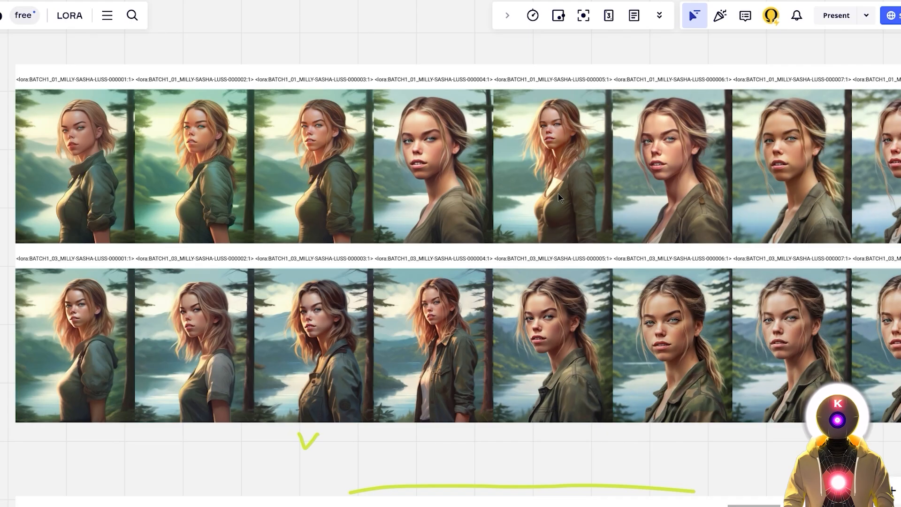
Step: Compare the sample portraits of the BATCH1_01 and BATCH1_03 LoRA models across their epochs on the board
scroll(558, 193, "right", 3)
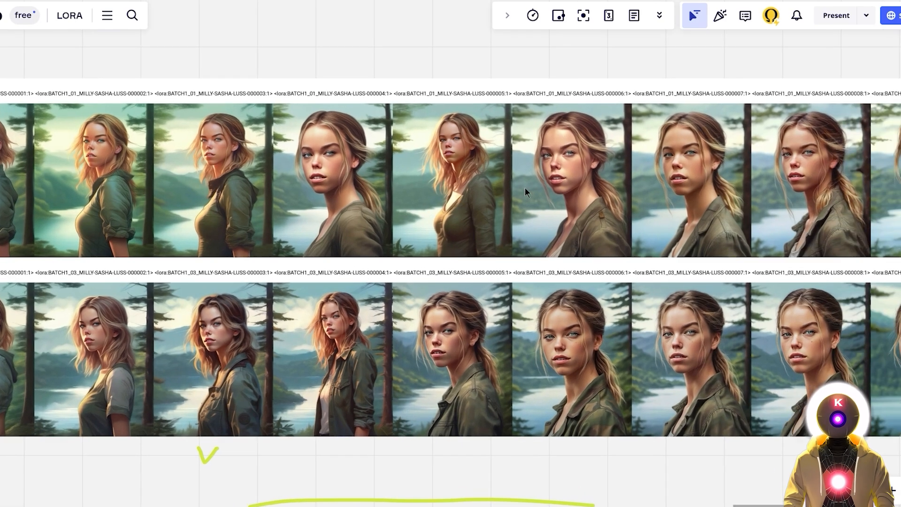
scroll(547, 187, "left", 2)
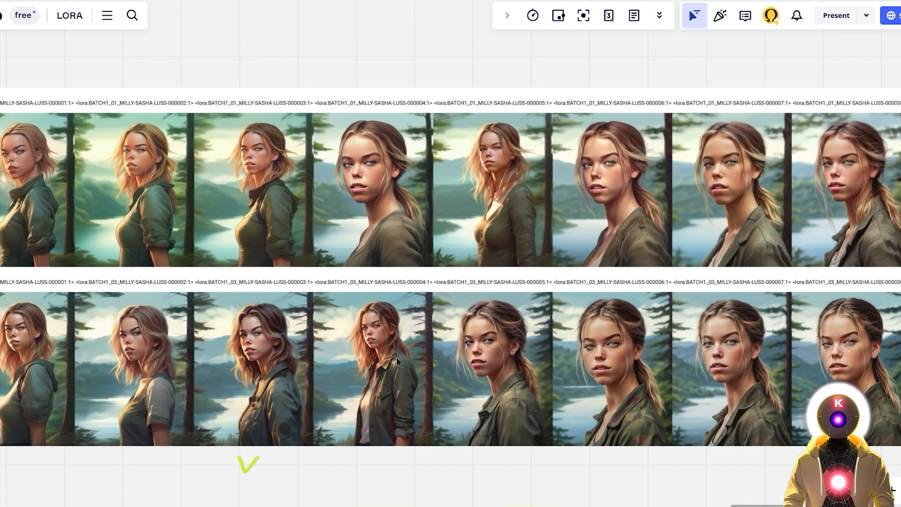
scroll(395, 359, "down", 2)
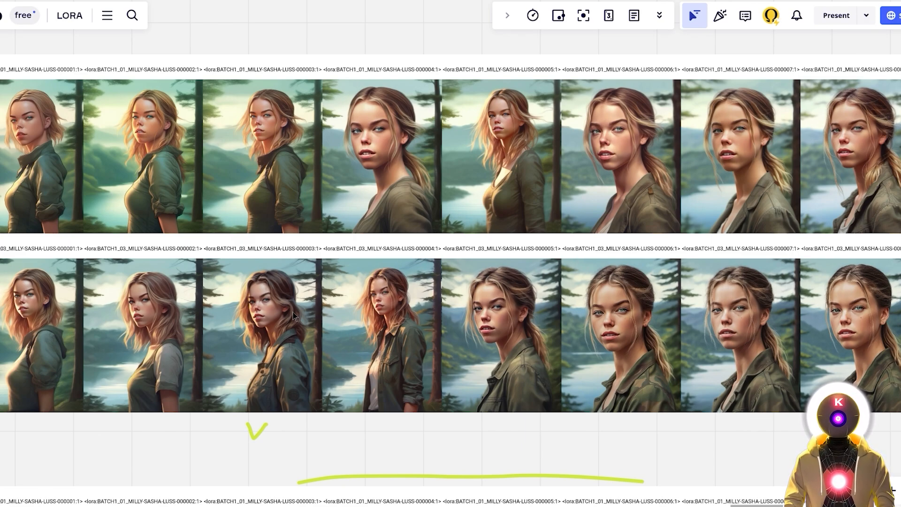
scroll(478, 189, "right", 5)
scroll(477, 189, "up", 1)
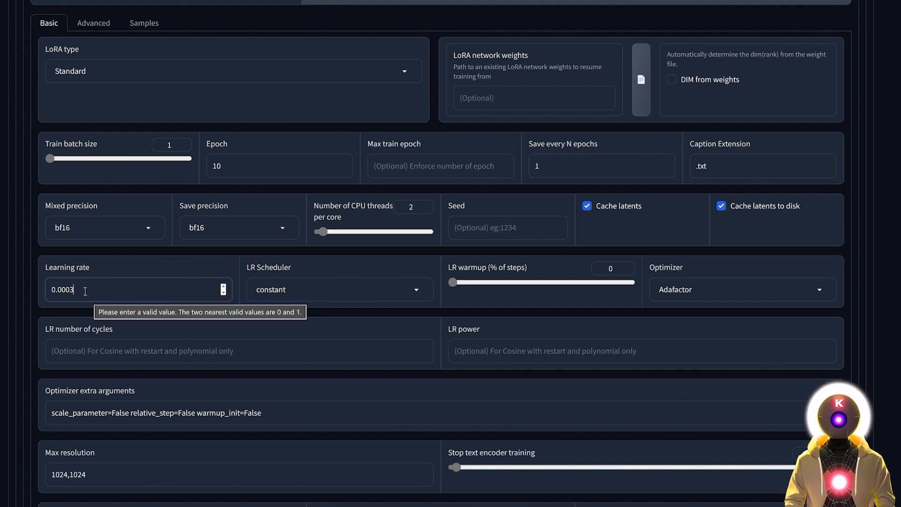
Step: Try a learning rate of 0.0001 in the basic LoRA parameters
key("BackSpace")
type("1")
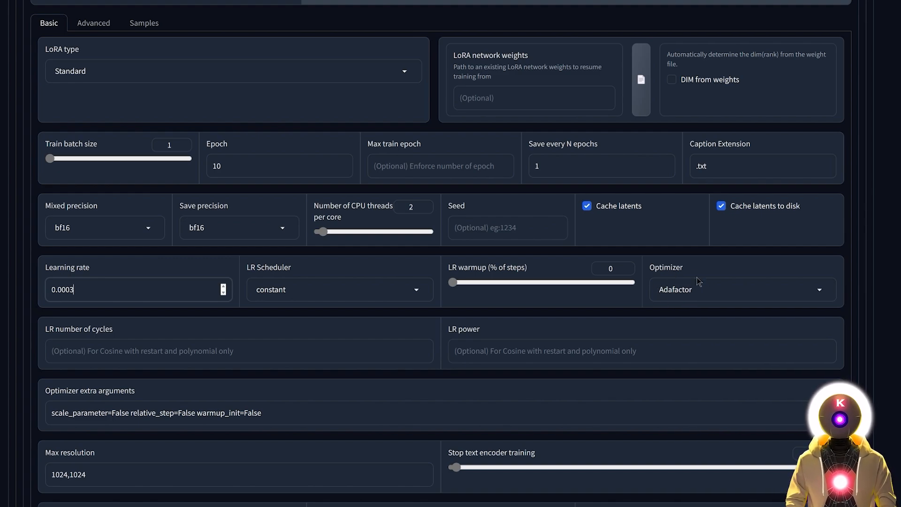
Step: Examine the optimizer extra arguments by highlighting the whole text, and clear the selection without editing it
scroll(660, 286, "down", 2)
left_click_drag(263, 336, 18, 336)
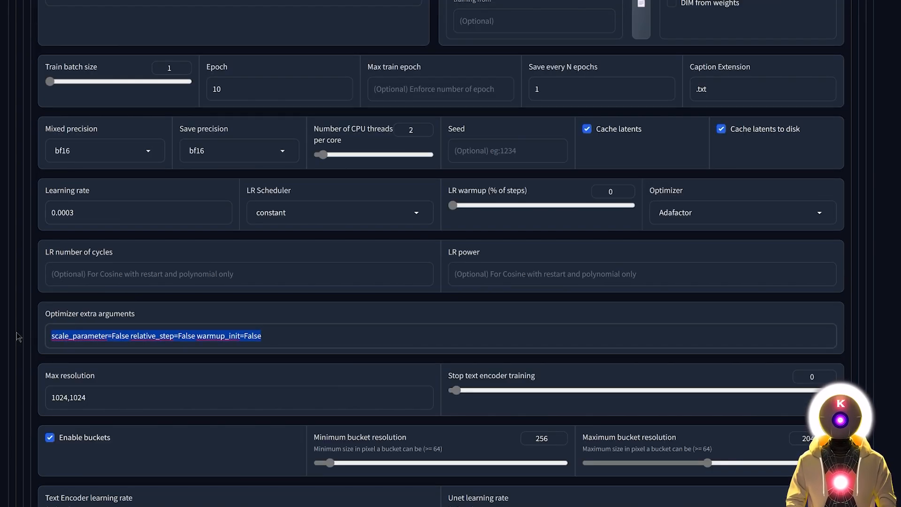
left_click(18, 336)
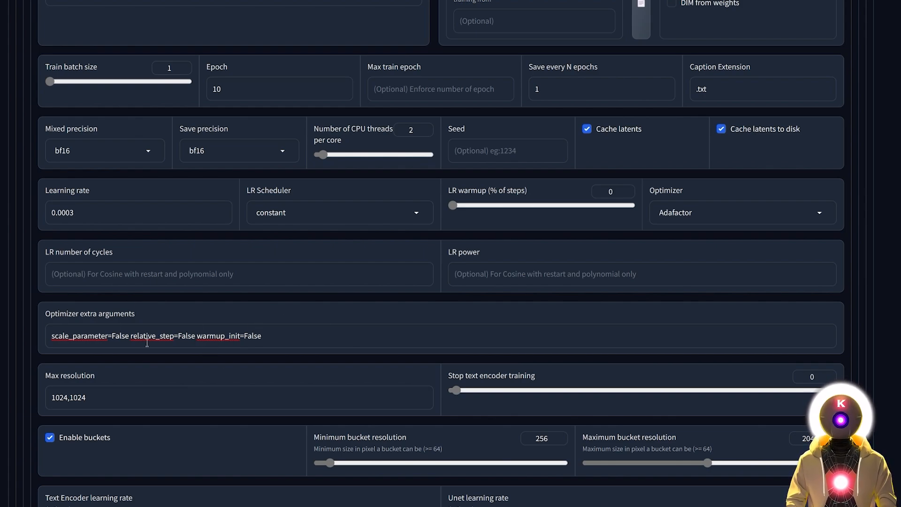
Step: Set the max resolution for training to 1024,1024
scroll(260, 335, "down", 2)
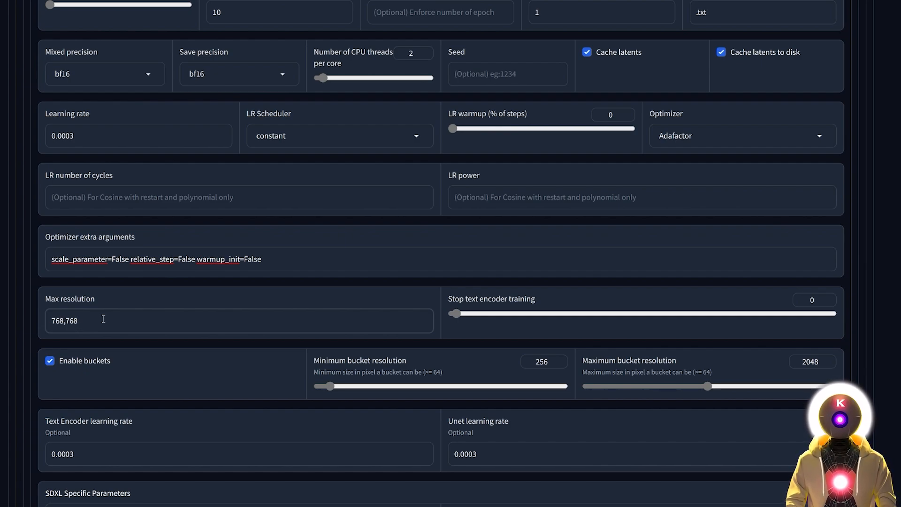
key("ctrl+a")
type("1024,1024")
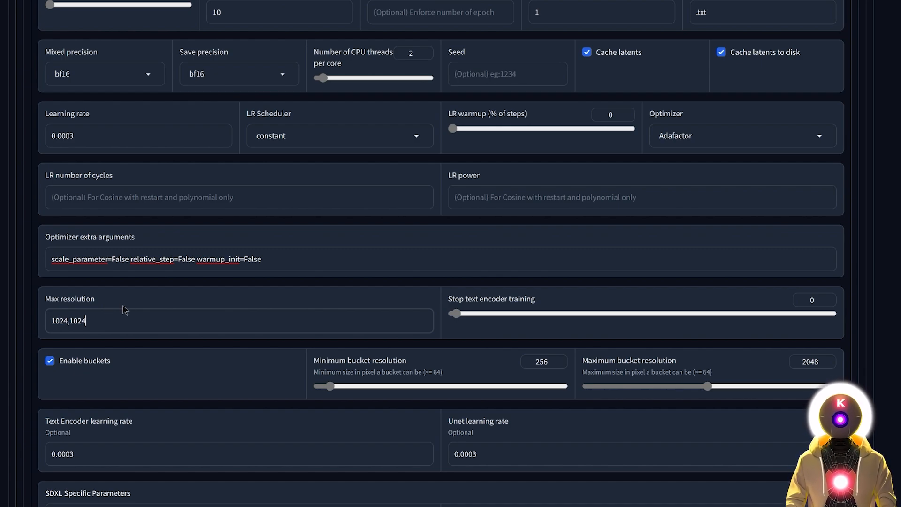
Step: Review the bucket, text encoder and Unet learning rate settings, and set the main learning rate to 0.0001
scroll(131, 307, "down", 2)
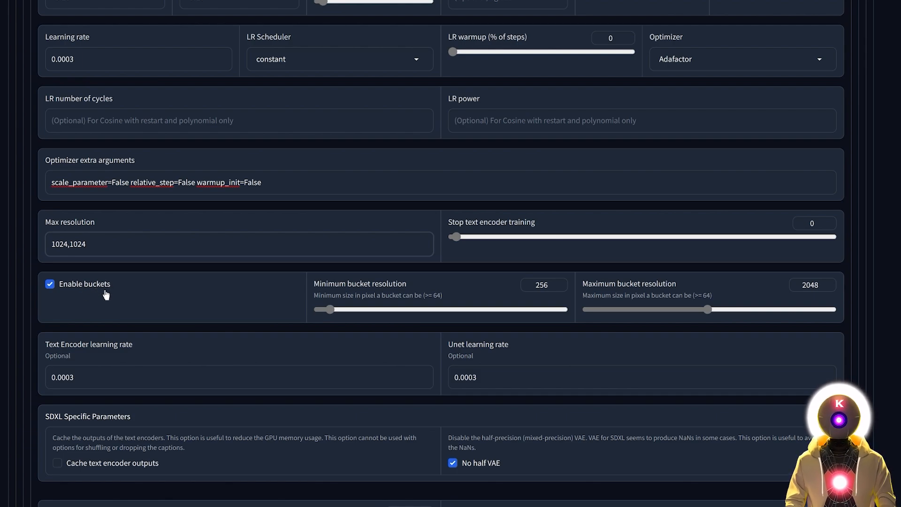
scroll(103, 295, "down", 2)
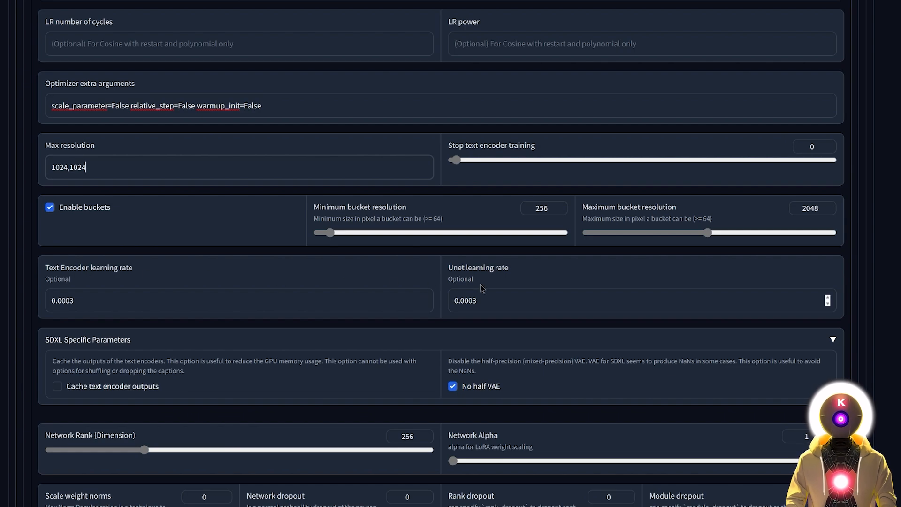
scroll(498, 276, "up", 2)
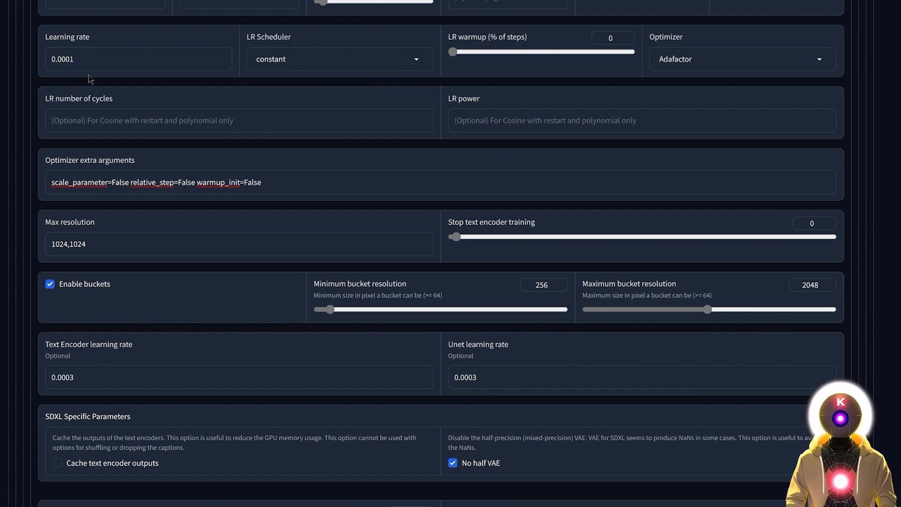
Step: Try 0.0001 for both the text encoder and Unet learning rates, and check the SDXL-specific and network rank parameters
double_click(63, 378)
type("0.0001")
double_click(488, 379)
type("0.0001")
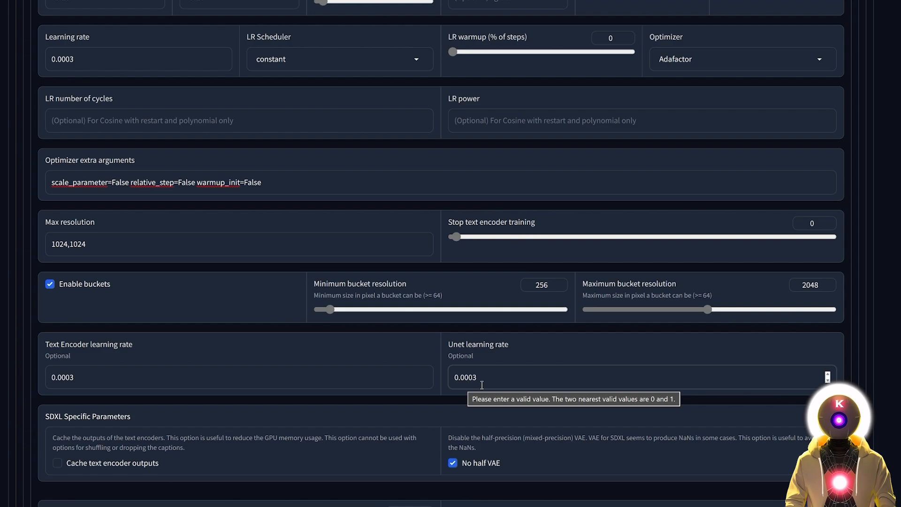
scroll(141, 268, "down", 3)
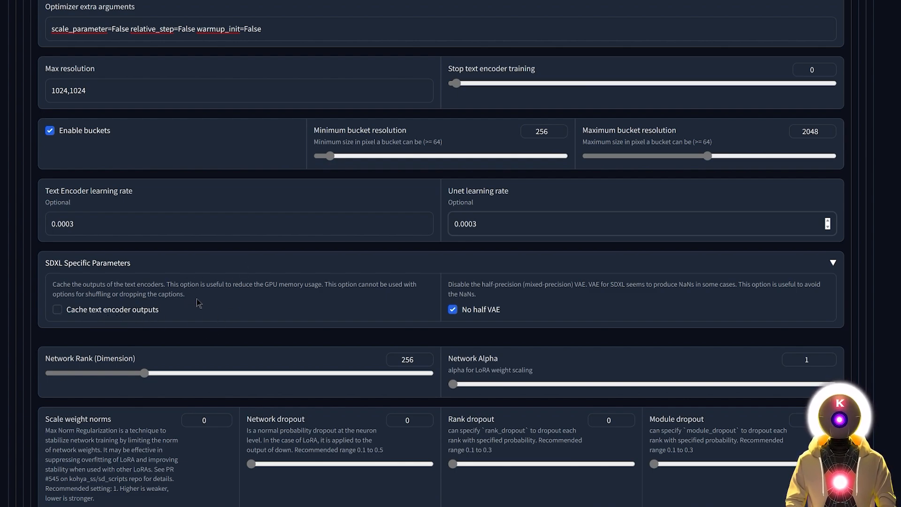
scroll(124, 316, "down", 3)
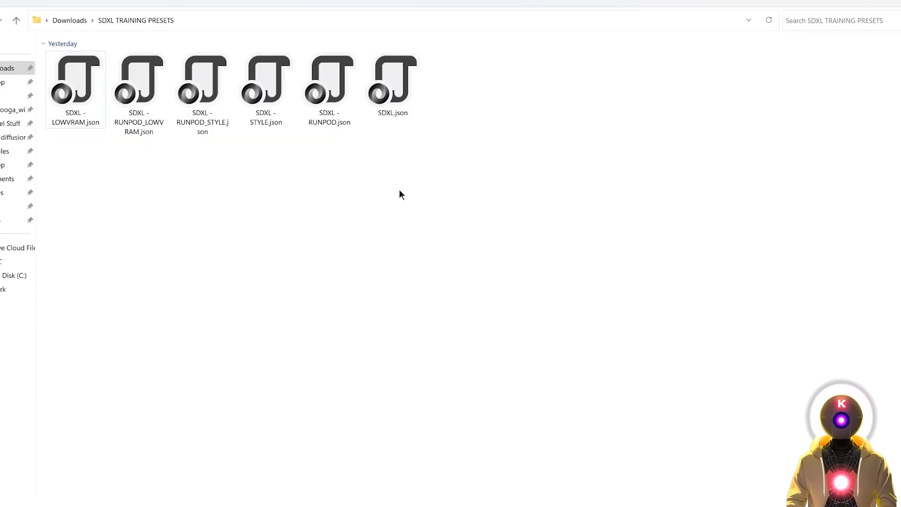
left_click(72, 80)
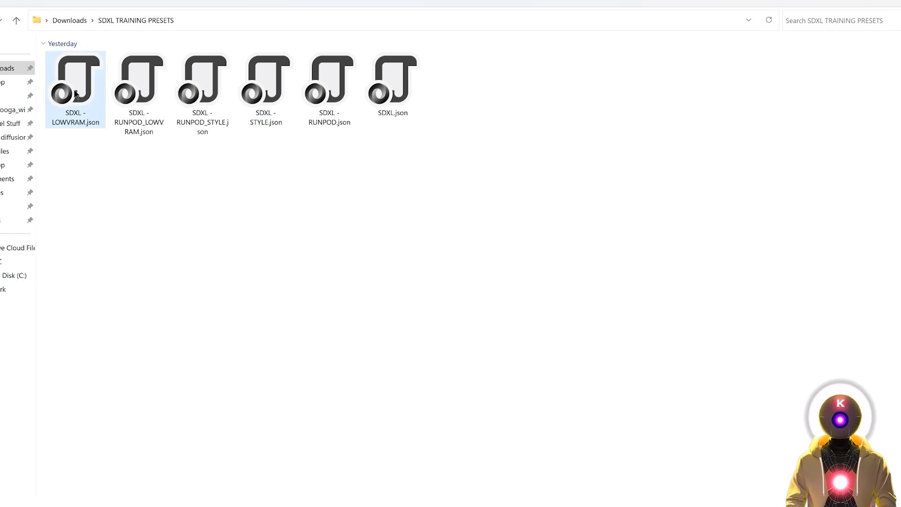
left_click(246, 257)
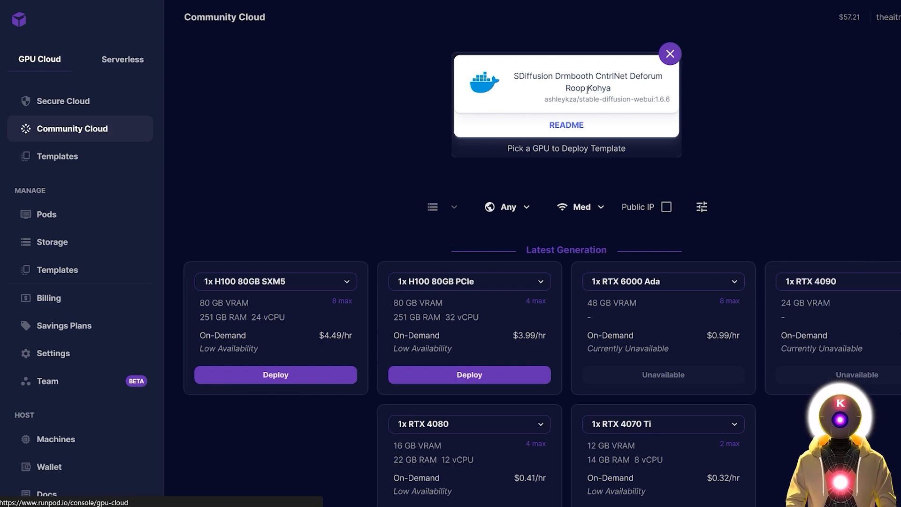
Step: Compare the community and secure cloud GPUs on RunPod, and choose a secure cloud RTX A5000 with 24 GB VRAM for deployment
scroll(573, 88, "down", 10)
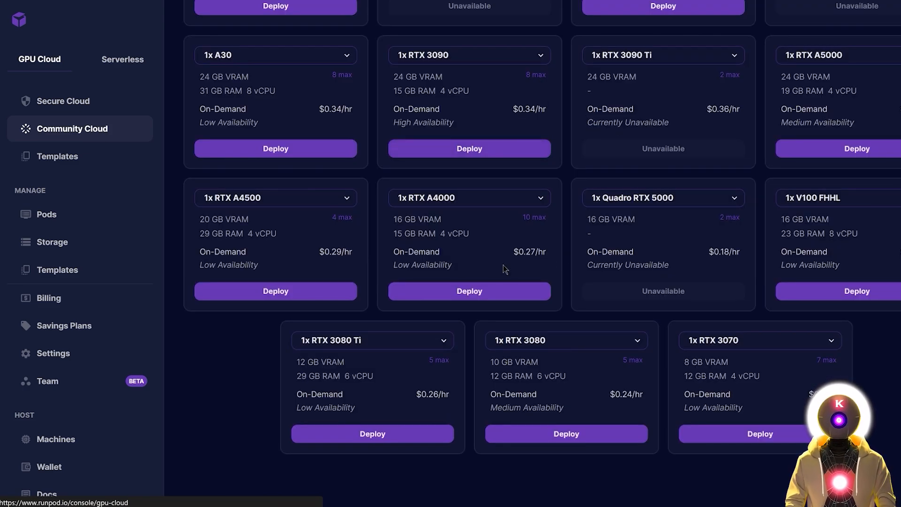
scroll(521, 166, "up", 2)
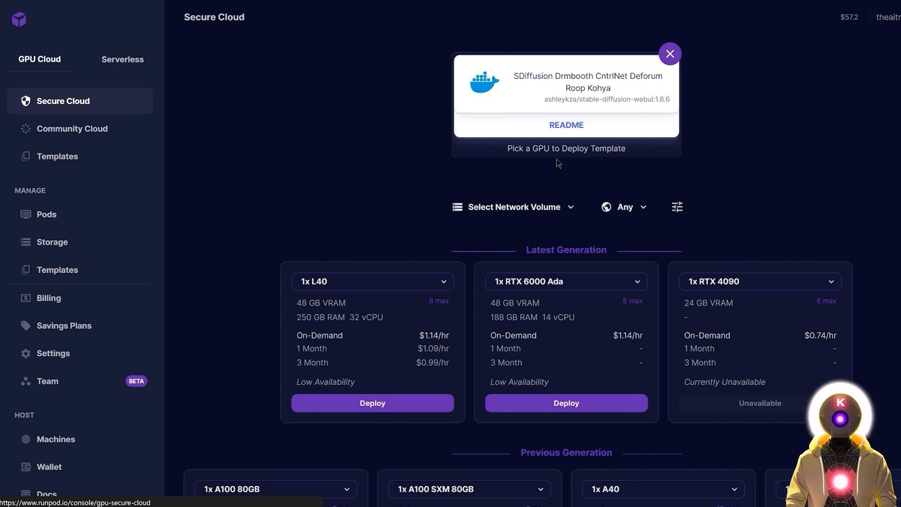
scroll(581, 161, "down", 8)
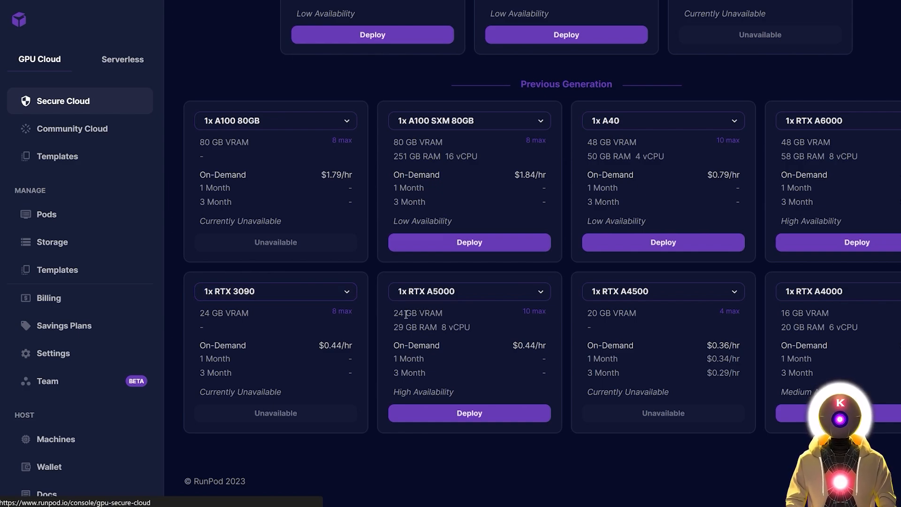
left_click(468, 411)
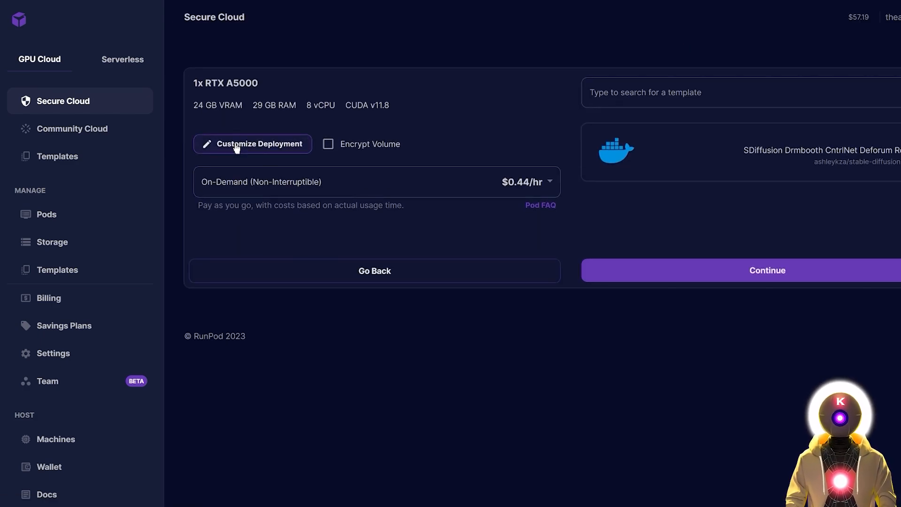
Step: Customize the deployment with a temporary container disk of 50 GB and apply the override
left_click(237, 148)
double_click(228, 244)
type("50")
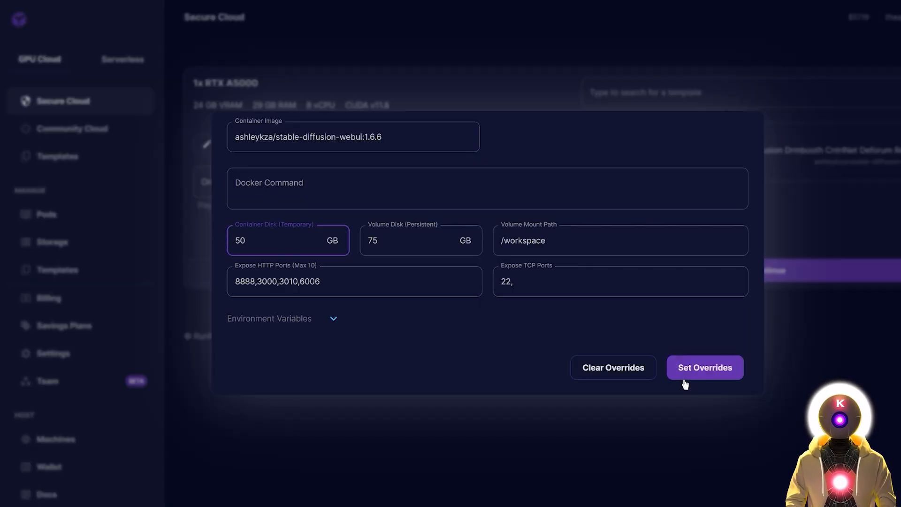
left_click(701, 368)
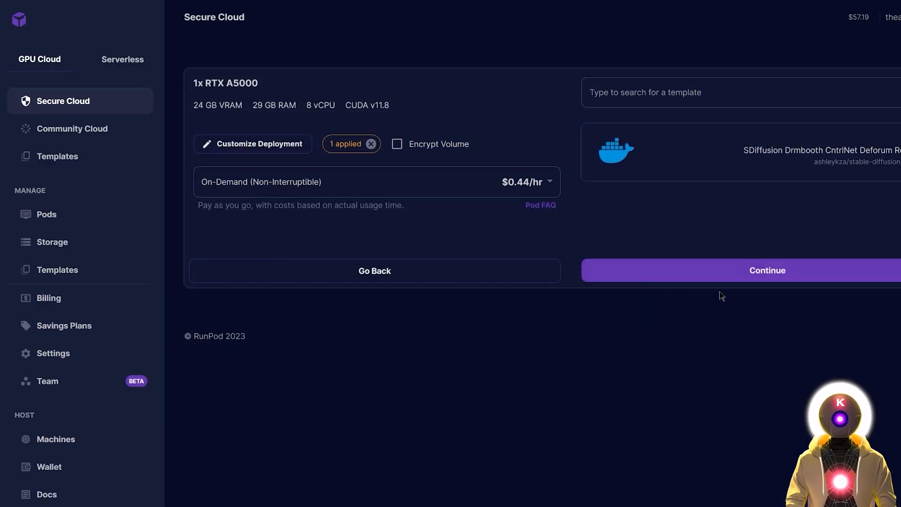
Step: Deploy the RTX A5000 pod on demand, go to the list of own pods and expand the new pod's details
left_click(757, 275)
left_click(773, 238)
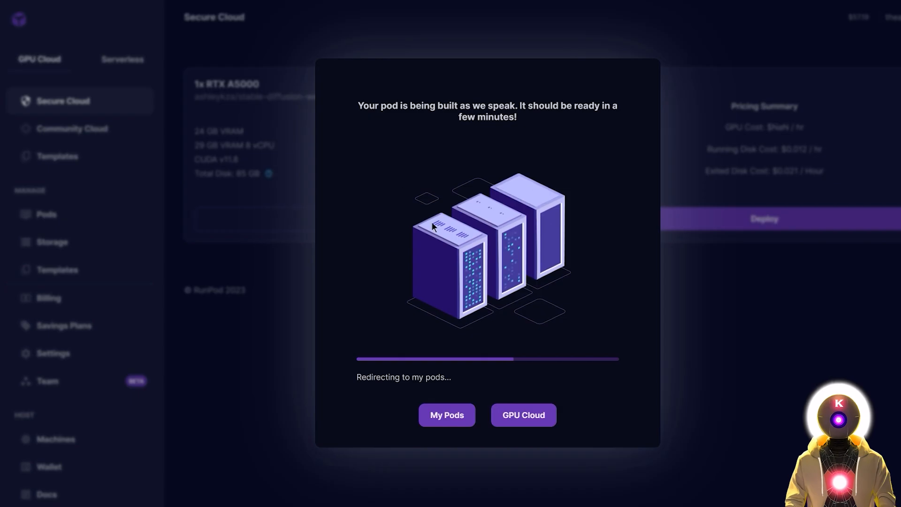
left_click(447, 410)
left_click(486, 323)
scroll(485, 322, "down", 3)
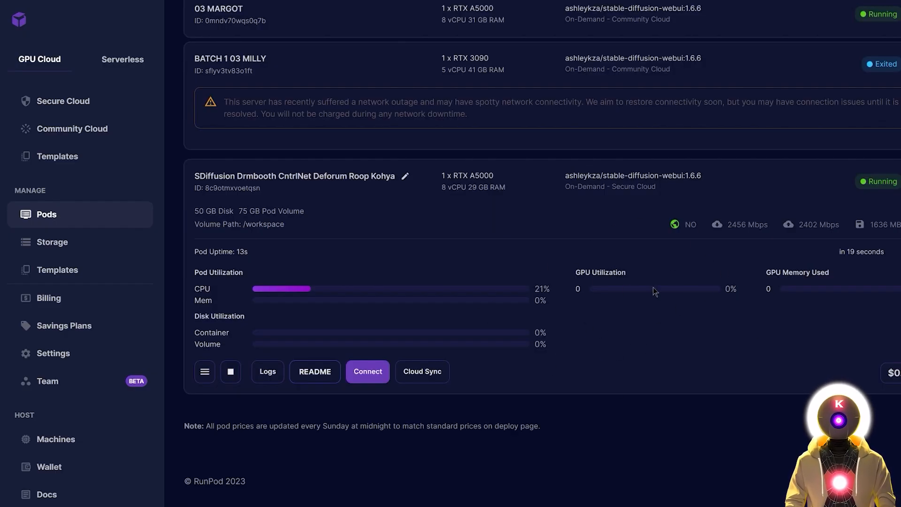
Step: Open the new pod's connection options and connect to its HTTP services on ports 3000, 3010 and 8888
left_click(367, 371)
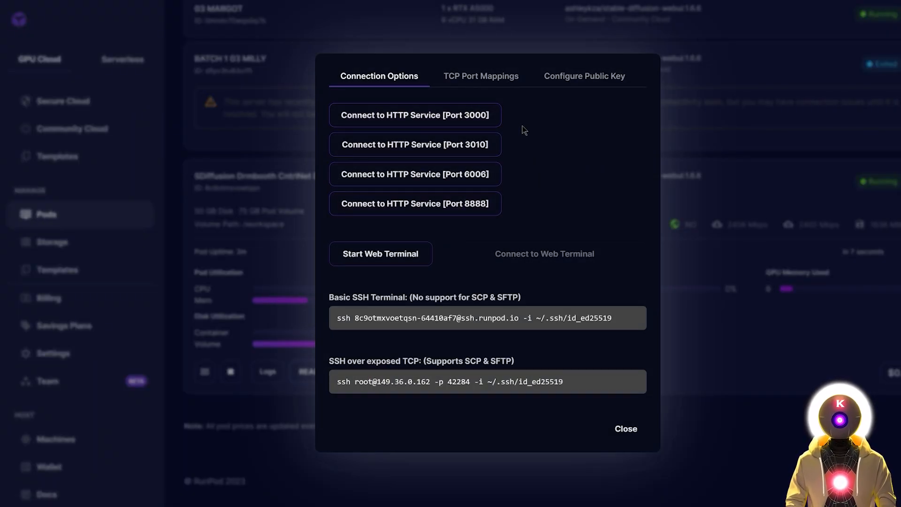
left_click(392, 115)
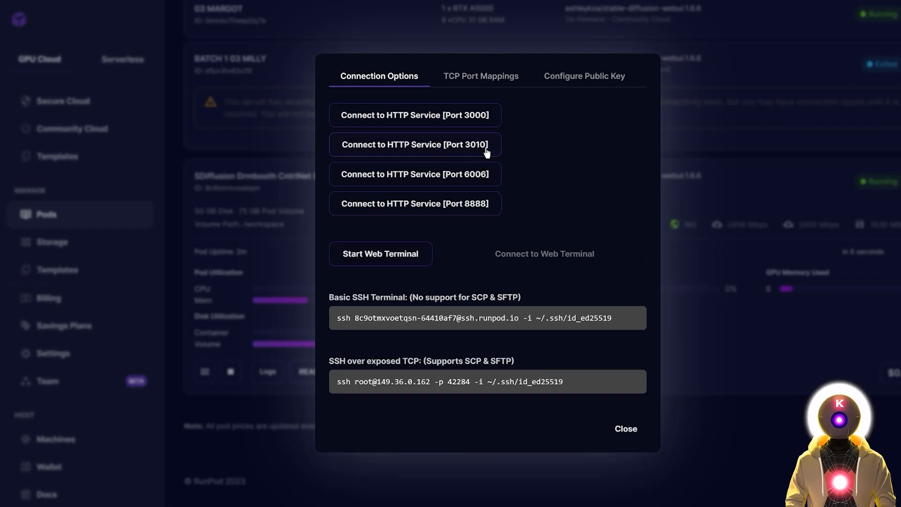
left_click(419, 148)
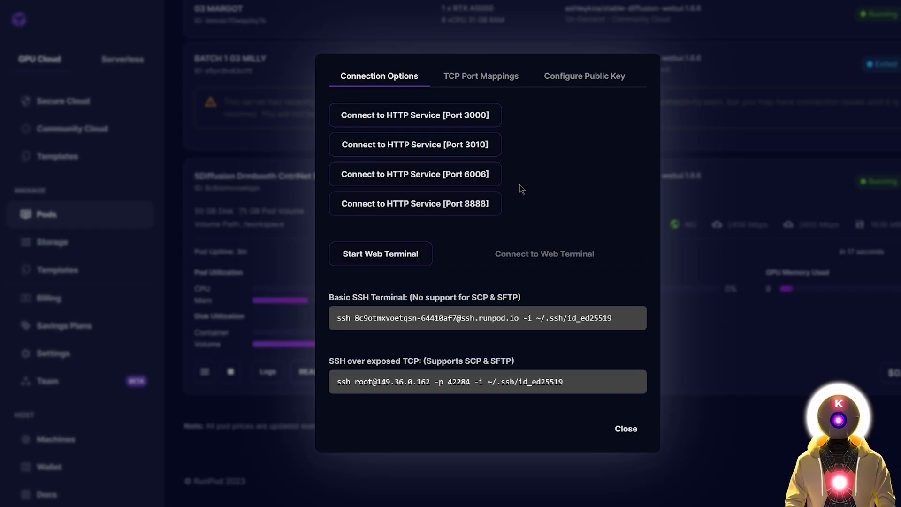
left_click(396, 205)
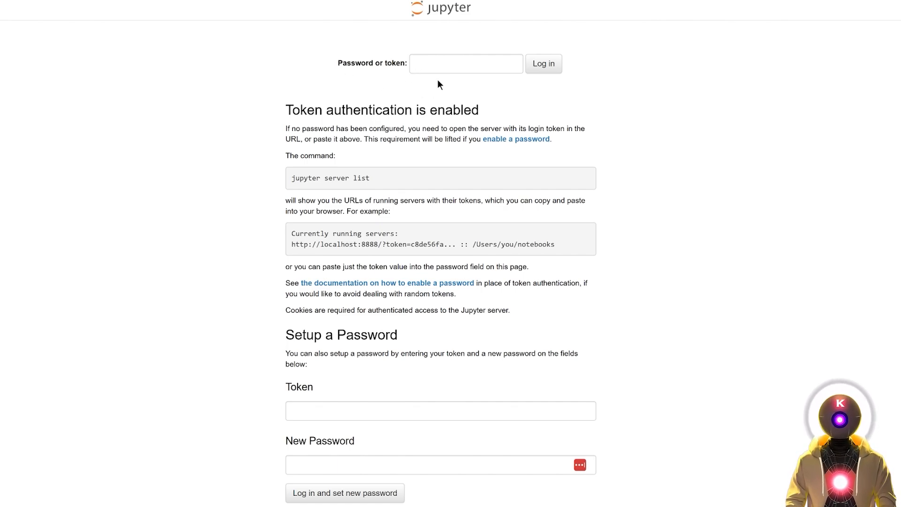
Step: Paste the Jupyter password into the password or token field and log in
left_click(415, 70)
key("ctrl+v")
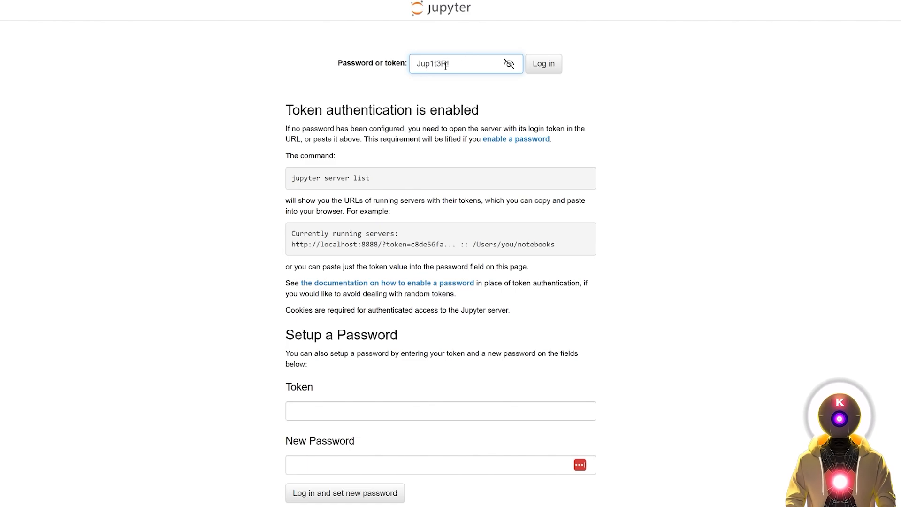
left_click(543, 64)
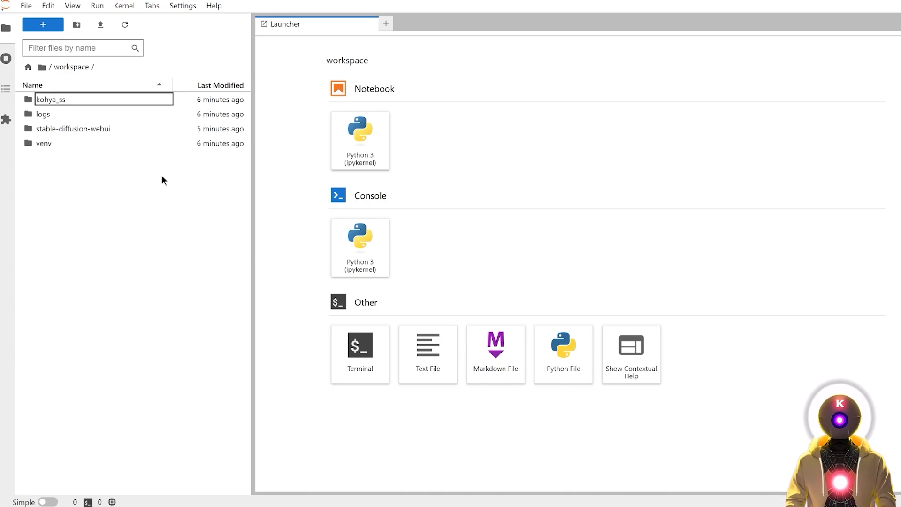
Step: Go to the stable-diffusion-webui/models/Stable-diffusion folder and start a terminal there
double_click(67, 129)
double_click(57, 228)
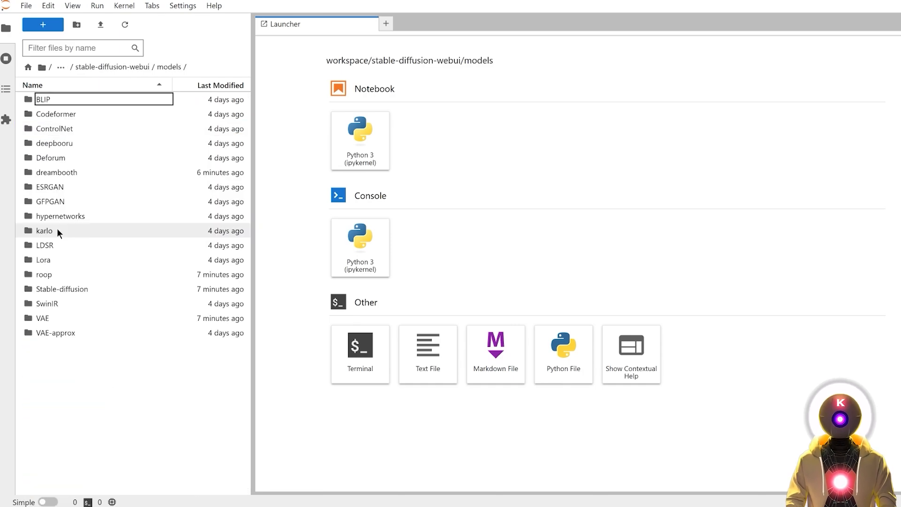
double_click(64, 289)
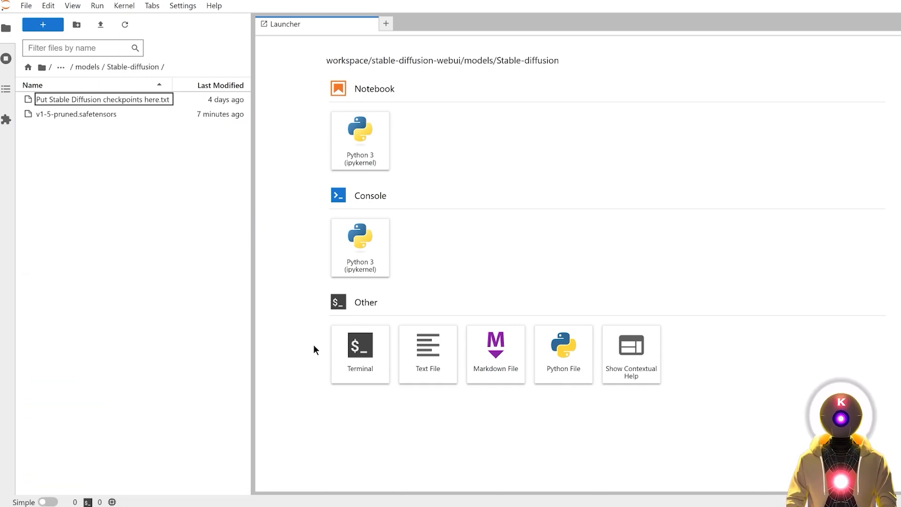
left_click(338, 357)
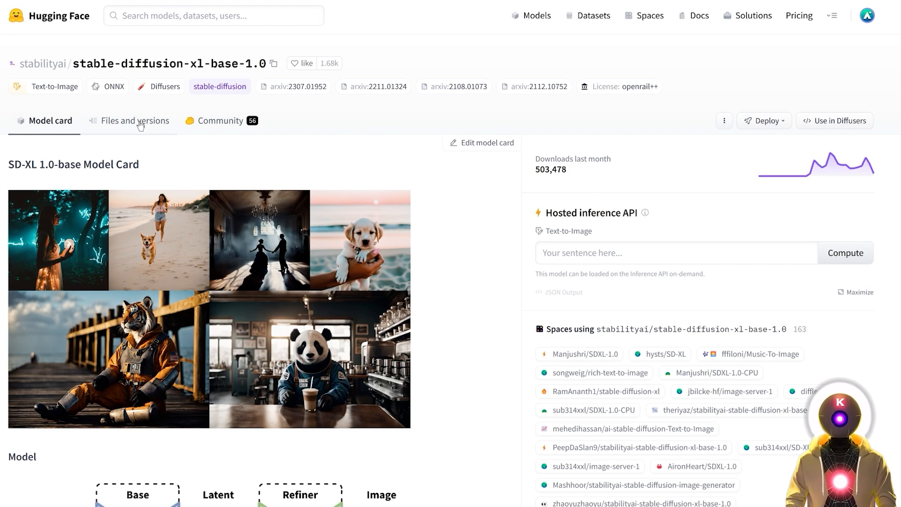
Step: Copy the download link of sd_xl_base_1.0_0.9vae.safetensors from the files of the stable-diffusion-xl-base-1.0 repository on Hugging Face
left_click(140, 123)
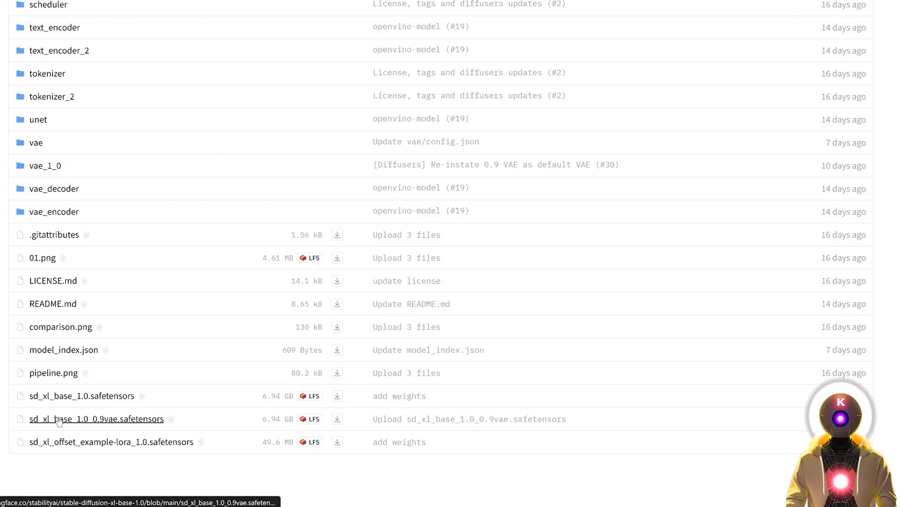
left_click(59, 420)
right_click(43, 219)
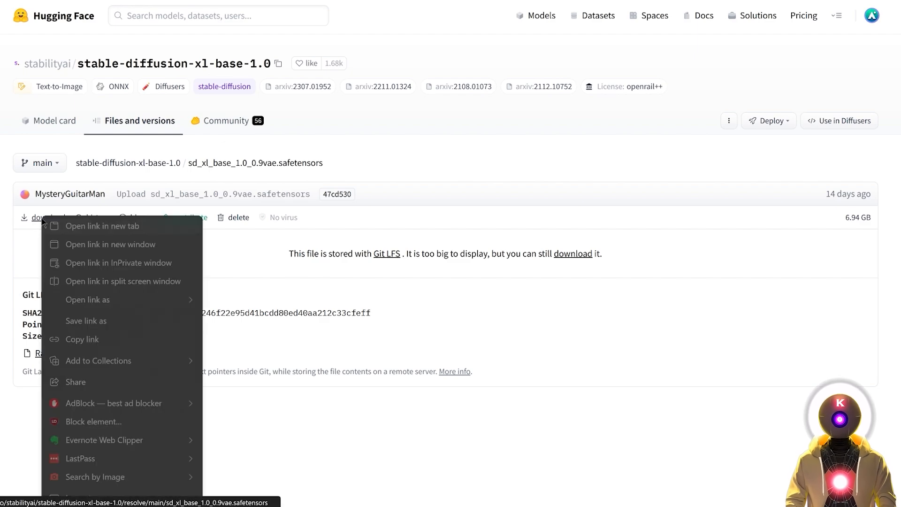
left_click(82, 339)
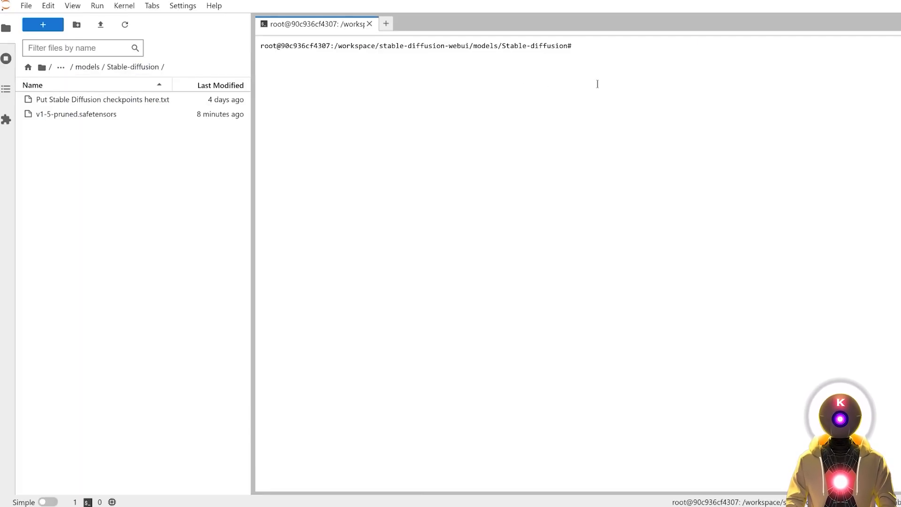
Step: Download sd_xl_base_1.0_0.9vae.safetensors into the Stable-diffusion folder using wget with the copied link, and close the terminal
type("wget")
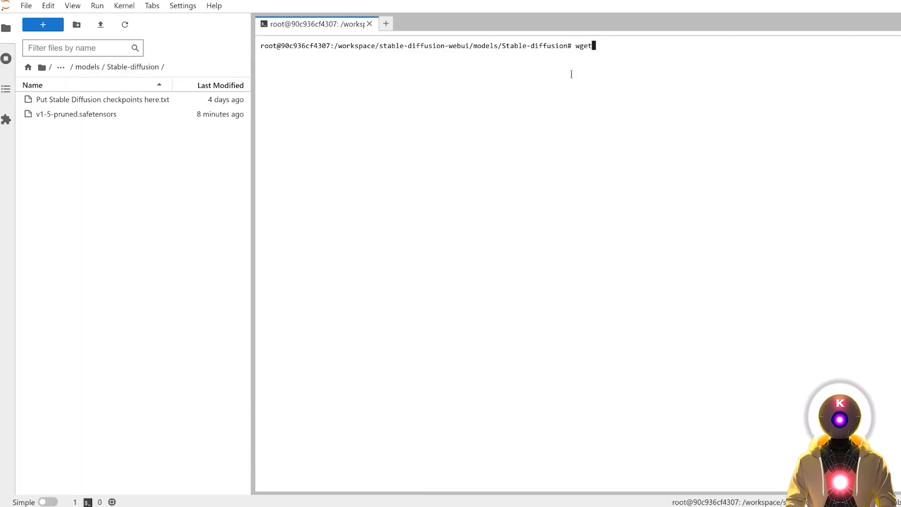
type("https://huggingface.co/stabilityai/stable-diffusion-xl-base-1.0/resolve/main/sd_xl_base_1.0_0.9vae.safetensors")
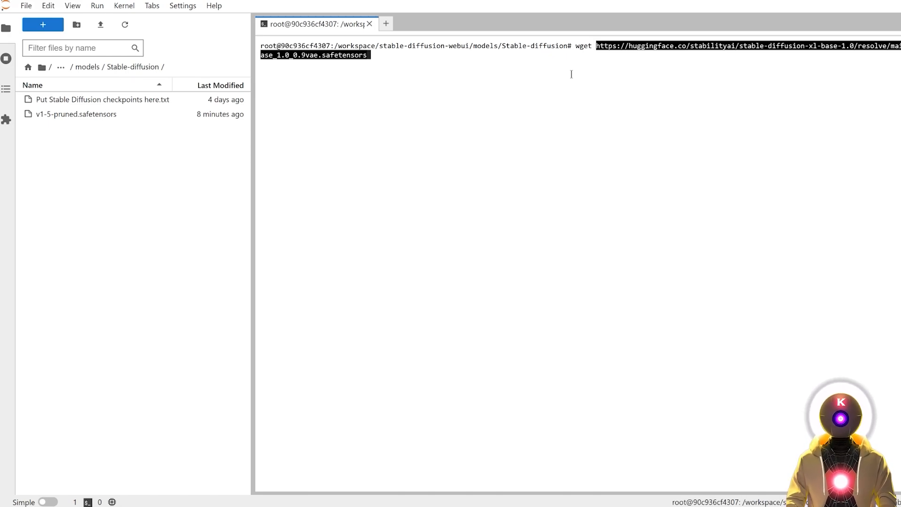
key("Return")
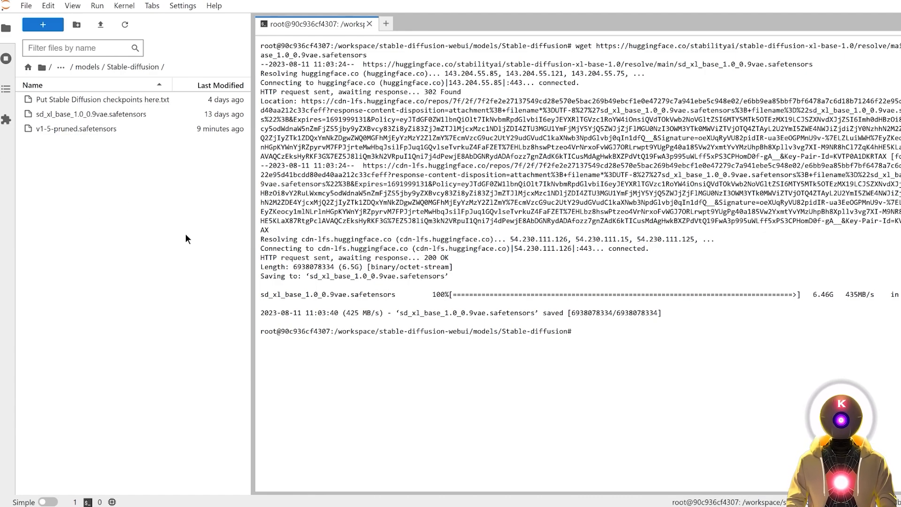
left_click(369, 24)
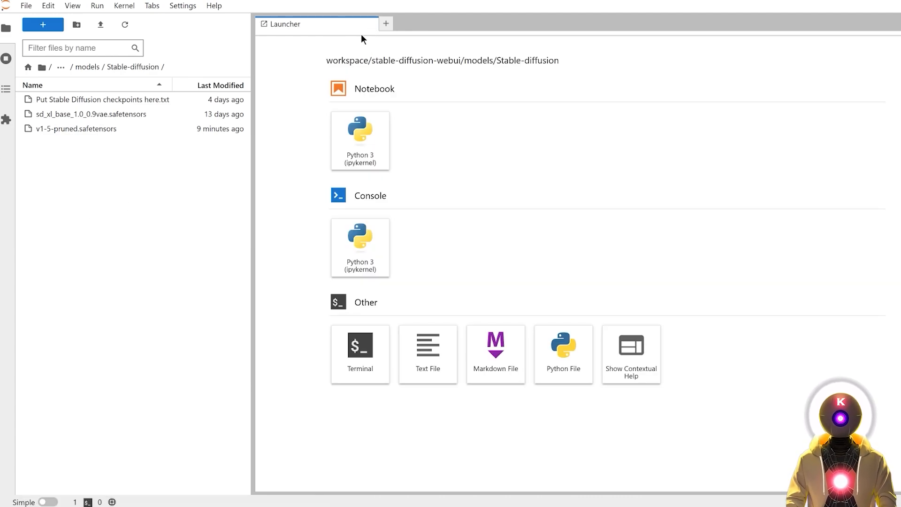
Step: Return to the workspace folder and create a folder named MILLY in it
left_click(61, 67)
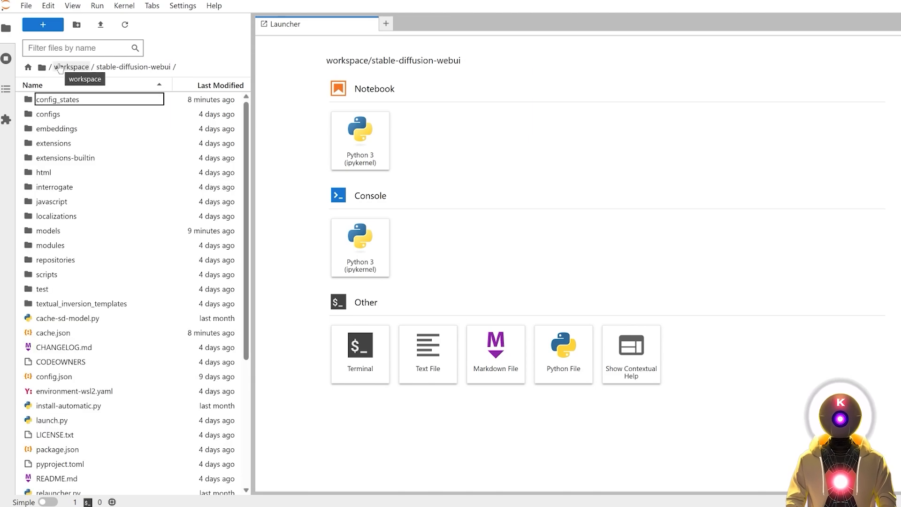
left_click(61, 67)
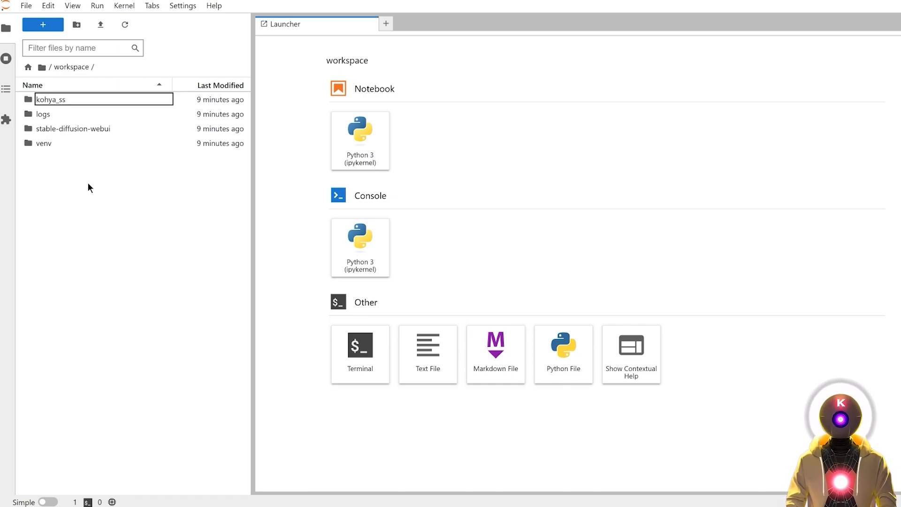
right_click(68, 166)
left_click(108, 217)
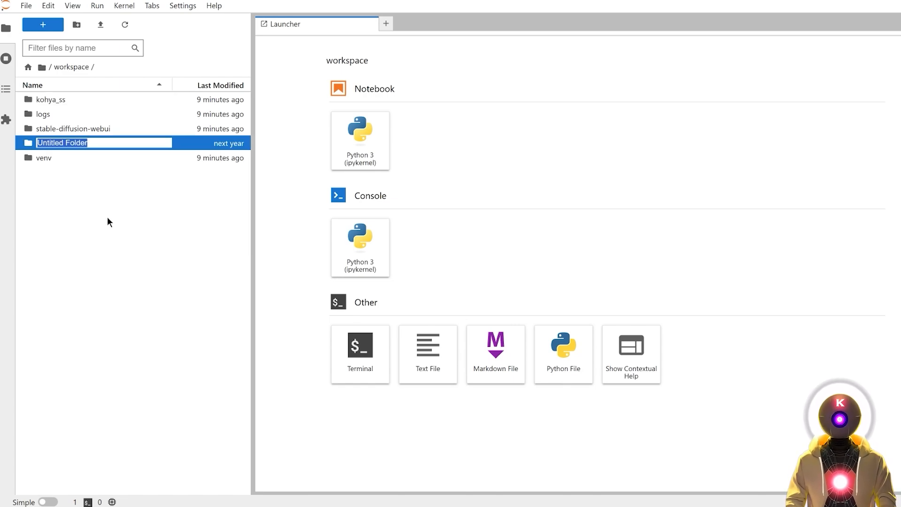
type("MILLY")
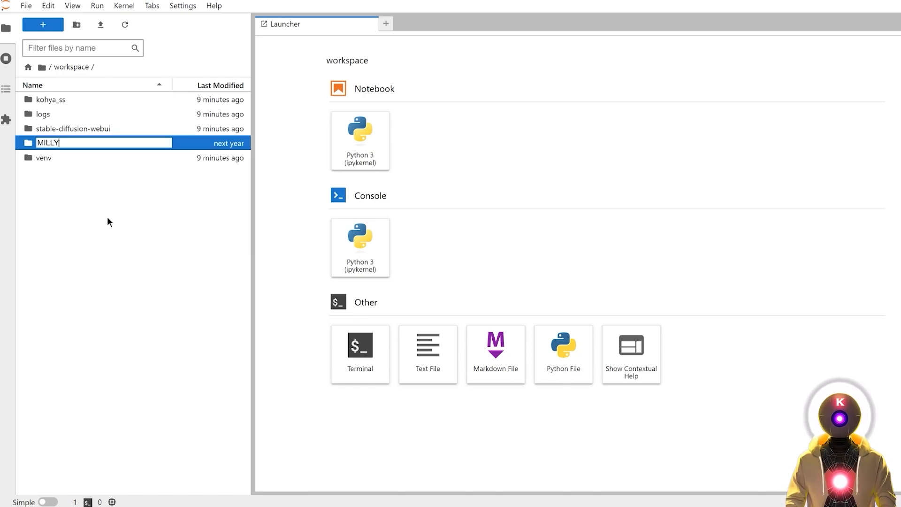
key("Return")
Step: Create a folder named WOMAN in the workspace folder
right_click(68, 193)
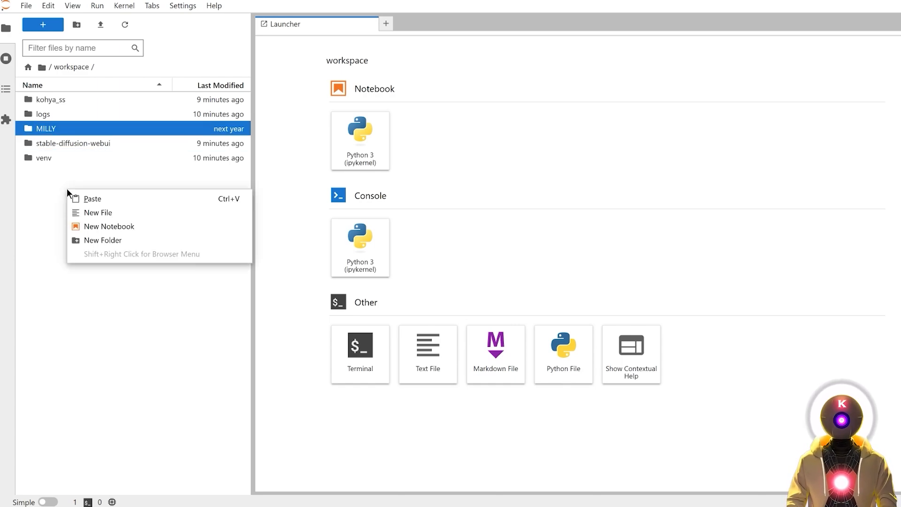
left_click(100, 240)
type("WOMAN")
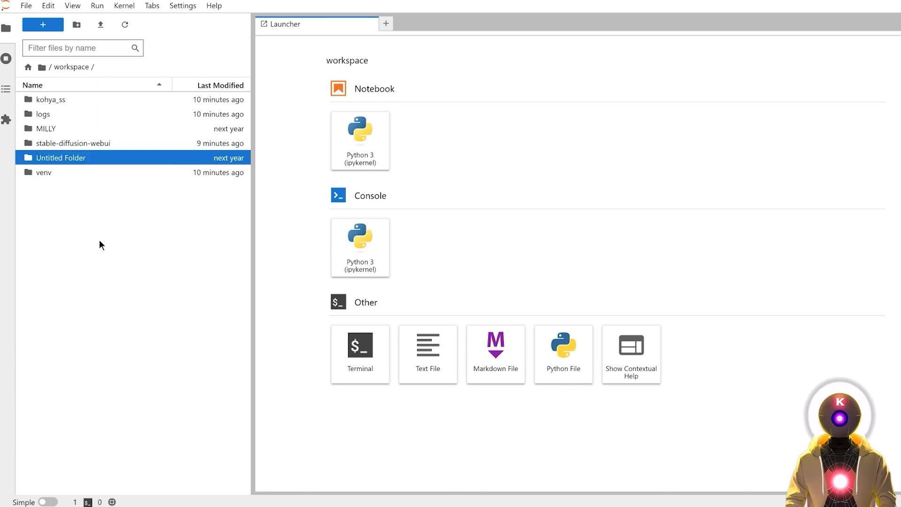
key("Return")
Step: Upload the JPG images, without their text files, from the local Pictures/MILLY folder into the workspace's MILLY folder
left_click(48, 129)
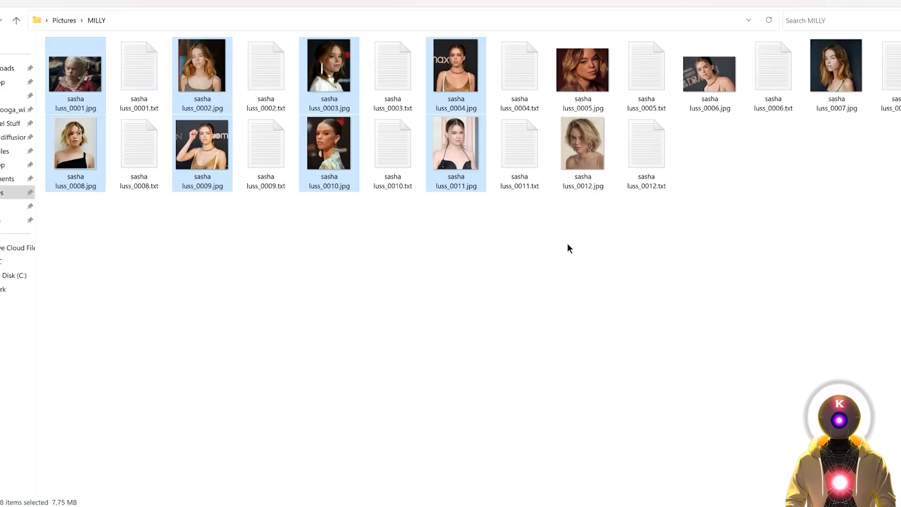
left_click(583, 145, "ctrl")
left_click(582, 71, "ctrl")
left_click(709, 75, "ctrl")
left_click(840, 106, "ctrl")
left_click_drag(840, 106, 127, 157)
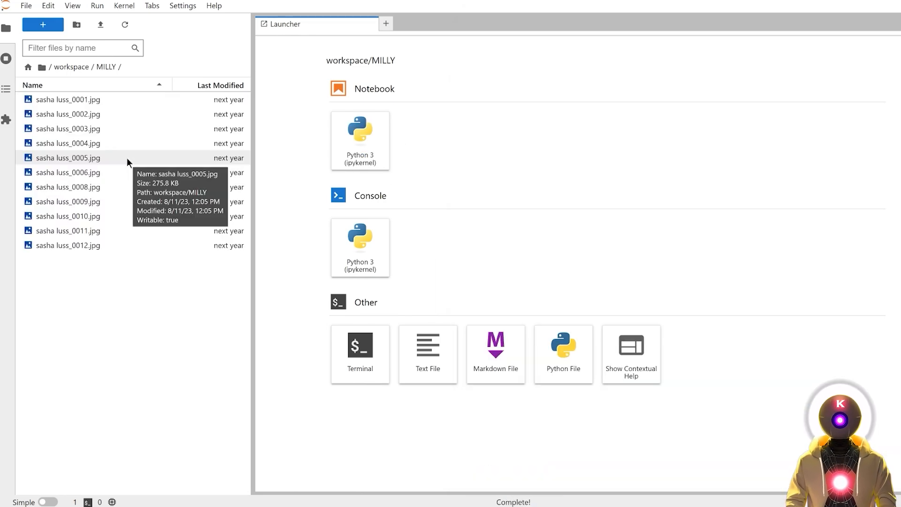
Step: Upload all images from the local 1024_WOMAN folder into the workspace's WOMAN folder, and return to the workspace folder
left_click(71, 68)
double_click(56, 176)
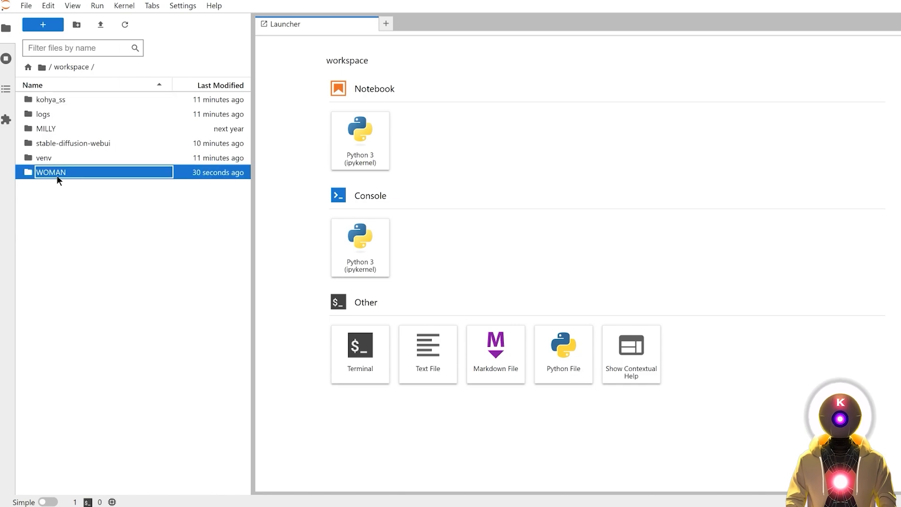
key("alt+Tab")
double_click(720, 209)
key("ctrl+a")
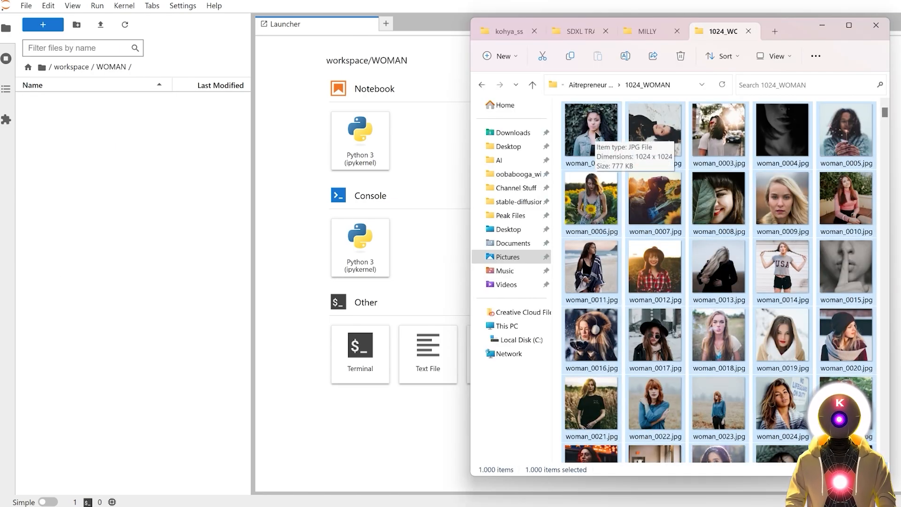
left_click_drag(596, 136, 134, 165)
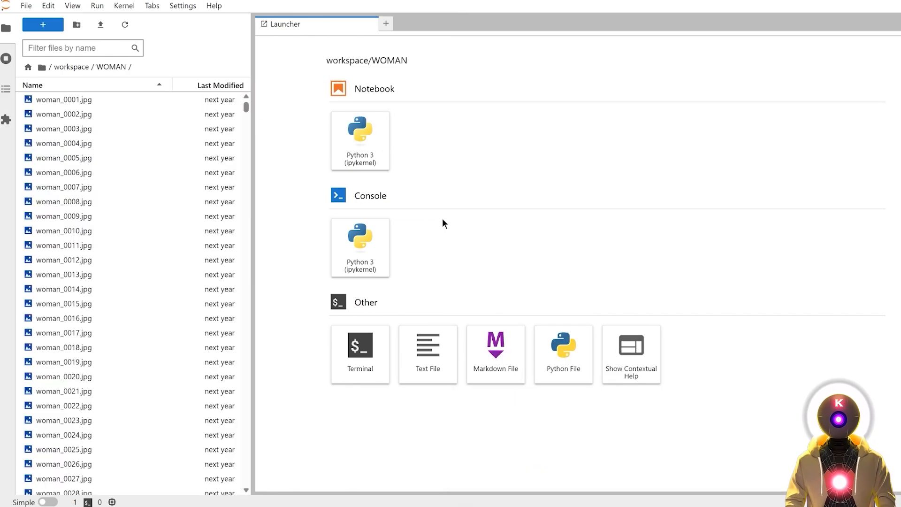
left_click(71, 67)
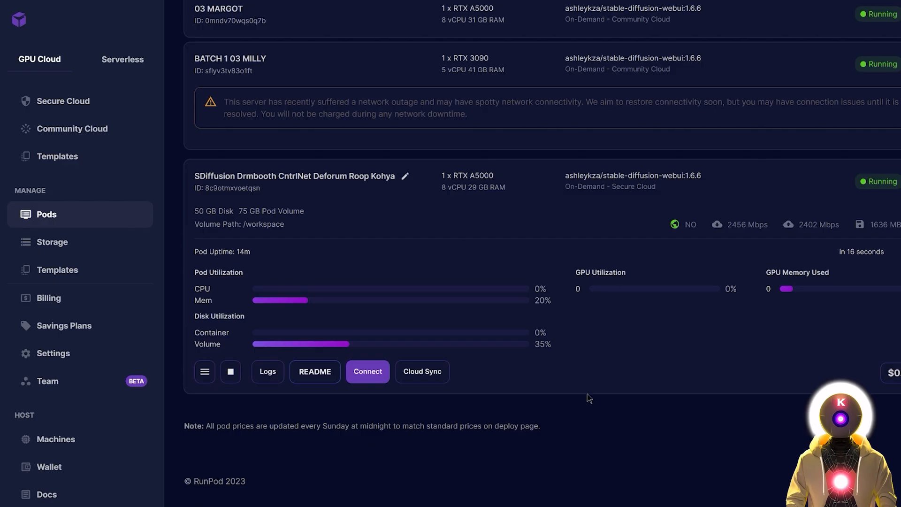
Step: Connect to the pod's HTTP service on port 3010 and upload the preset SDXL - RUNPOD.json into the workspace folder
left_click(368, 372)
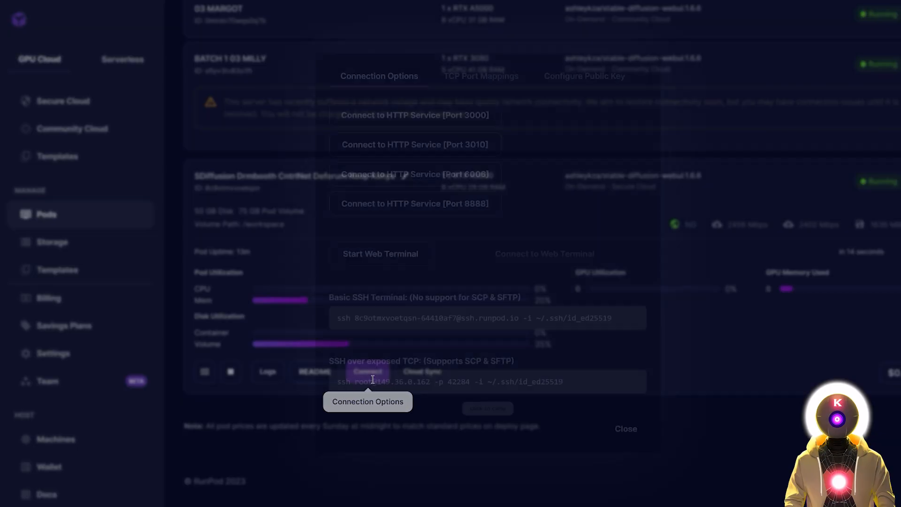
left_click(430, 149)
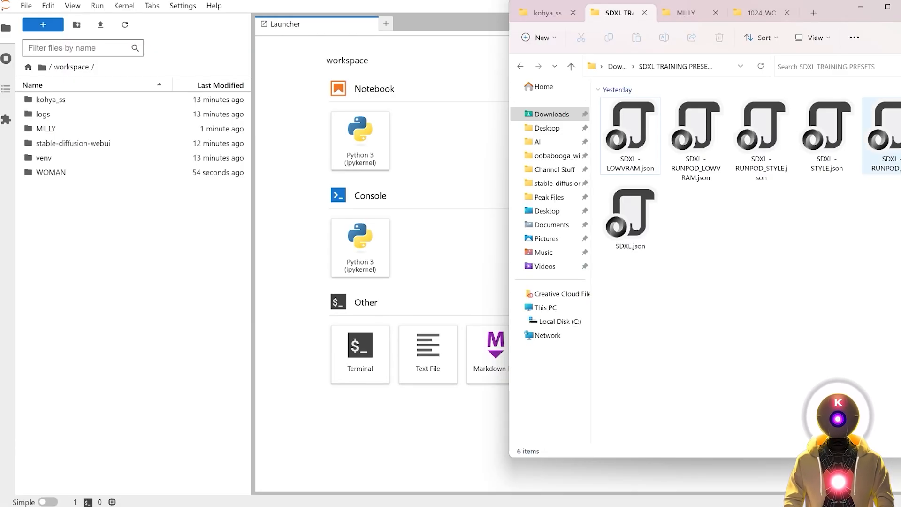
left_click_drag(899, 149, 149, 220)
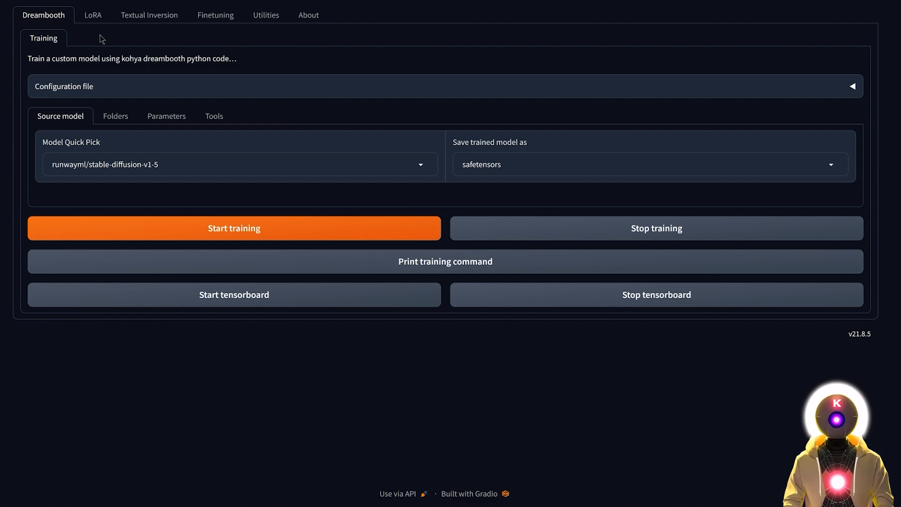
Step: Load /workspace/SDXL - RUNPOD.json as the configuration file for LoRA training in Kohya
left_click(93, 15)
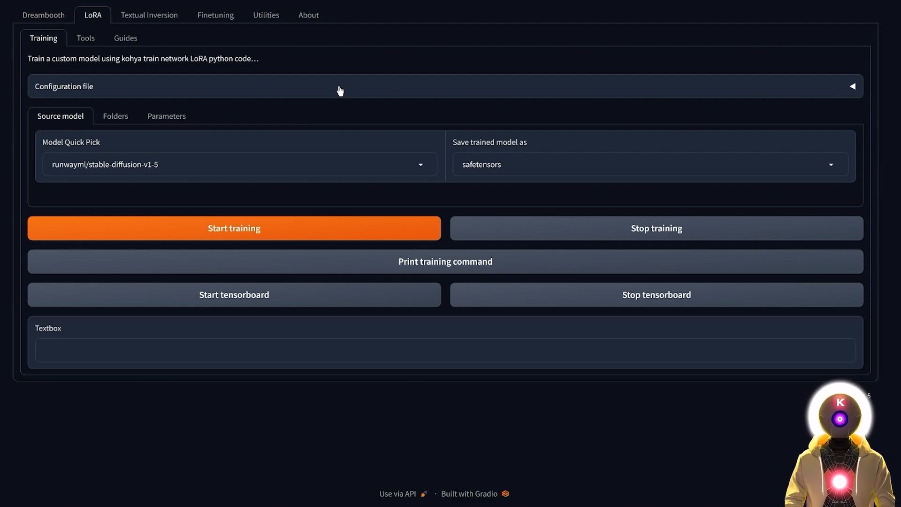
left_click(387, 92)
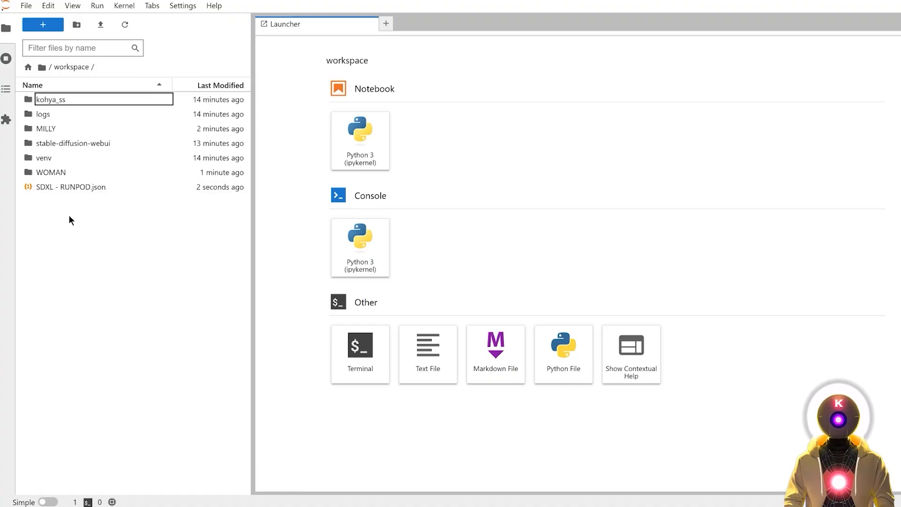
right_click(55, 188)
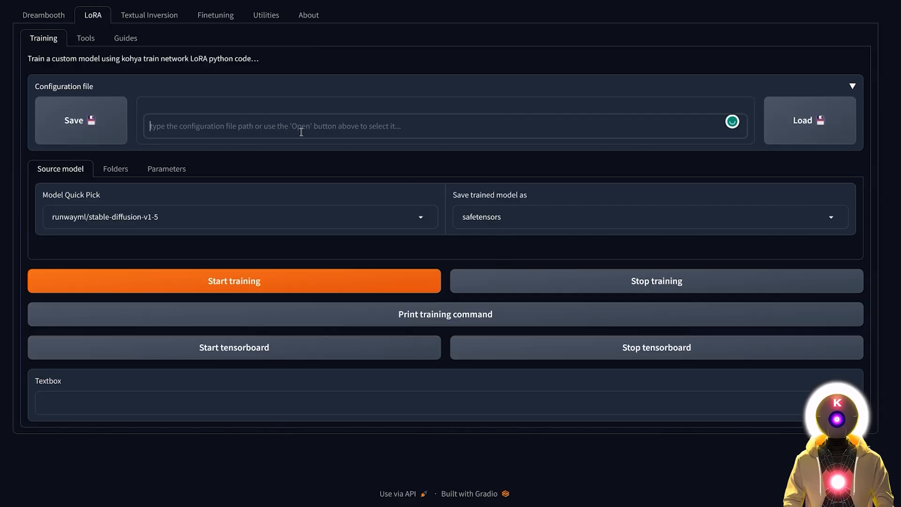
left_click(301, 132)
type("workspace/SDXL - RUNPOD.json")
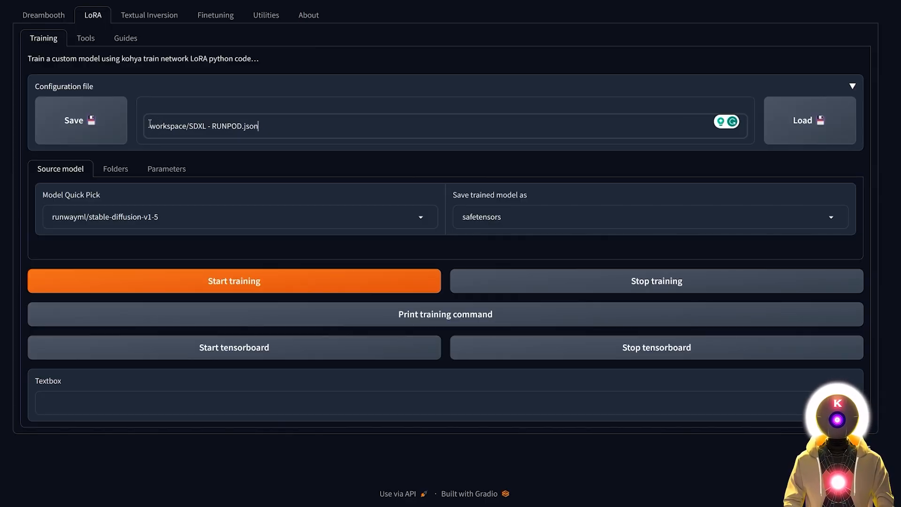
left_click(150, 125)
type("/")
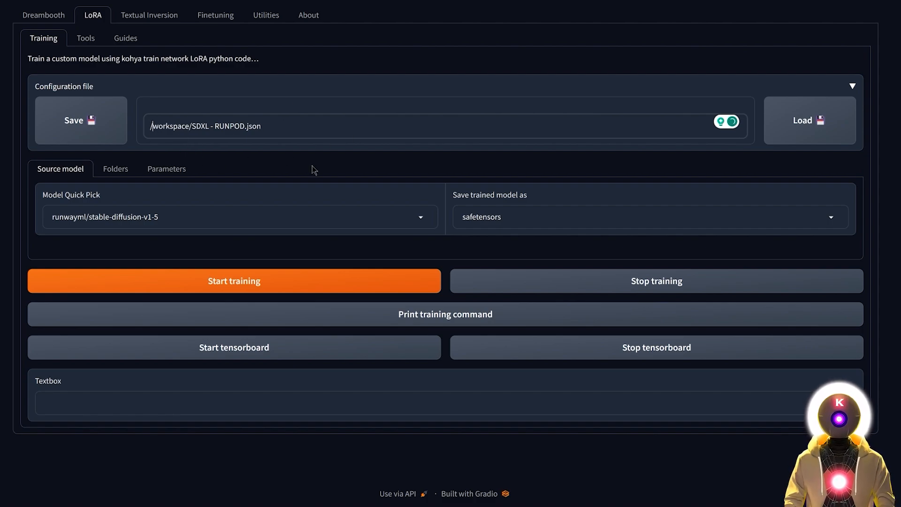
left_click(801, 121)
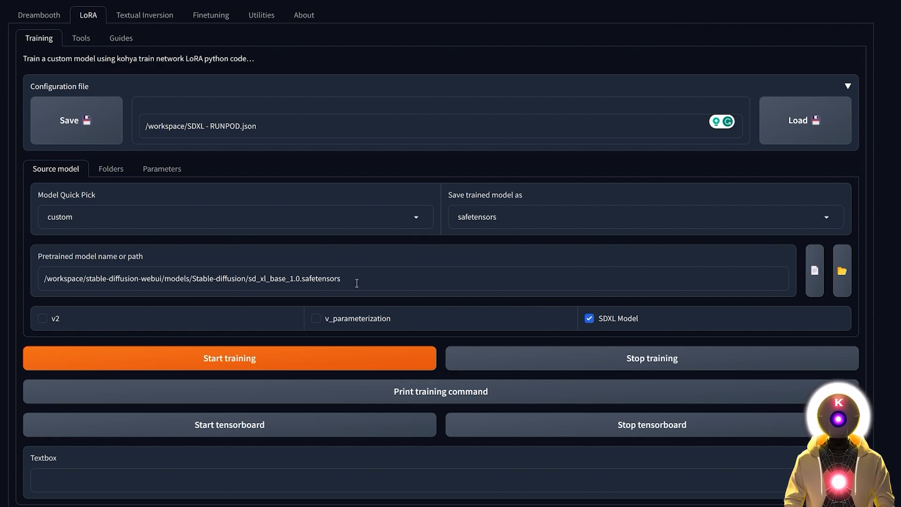
Step: Review the loaded LoRA training parameters, the source model settings and the captioning utilities
left_click(162, 168)
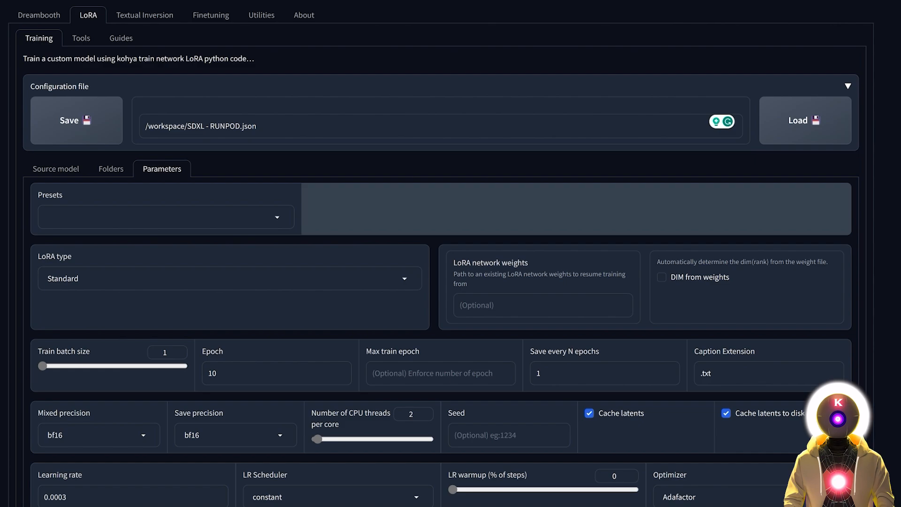
scroll(441, 254, "down", 5)
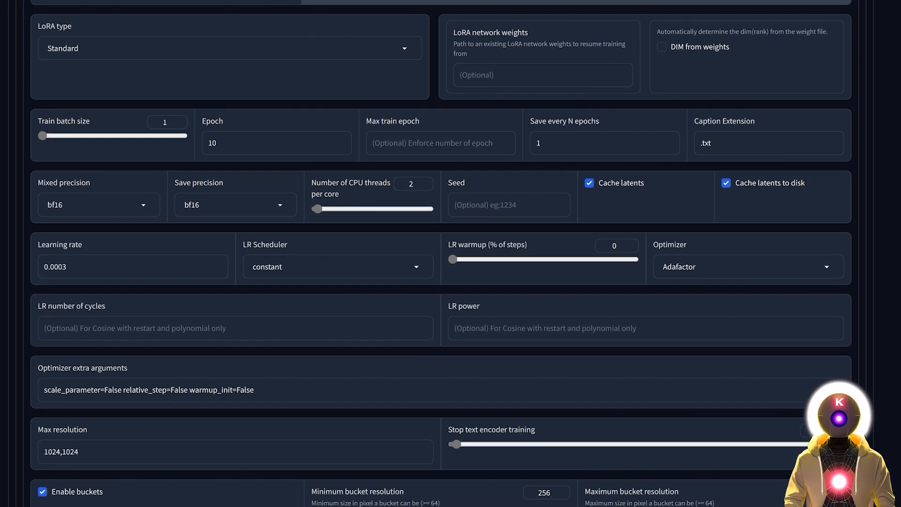
scroll(441, 254, "up", 5)
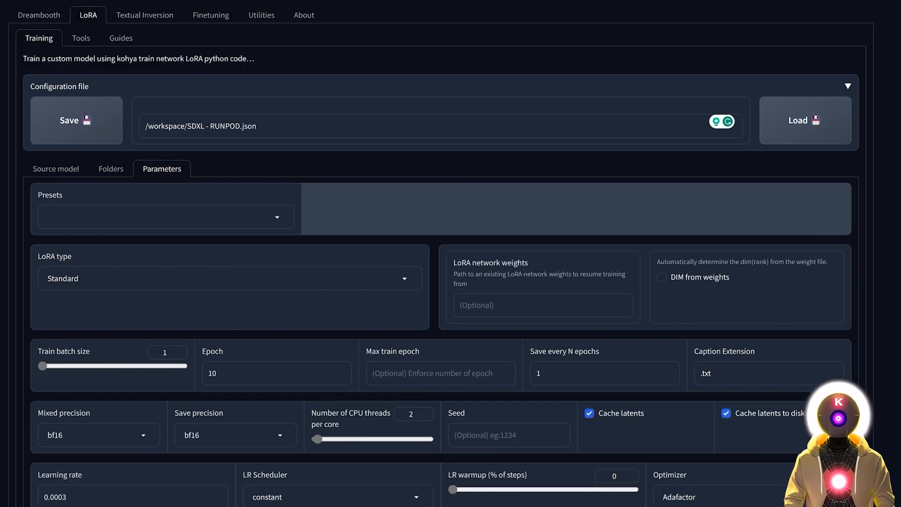
left_click(42, 170)
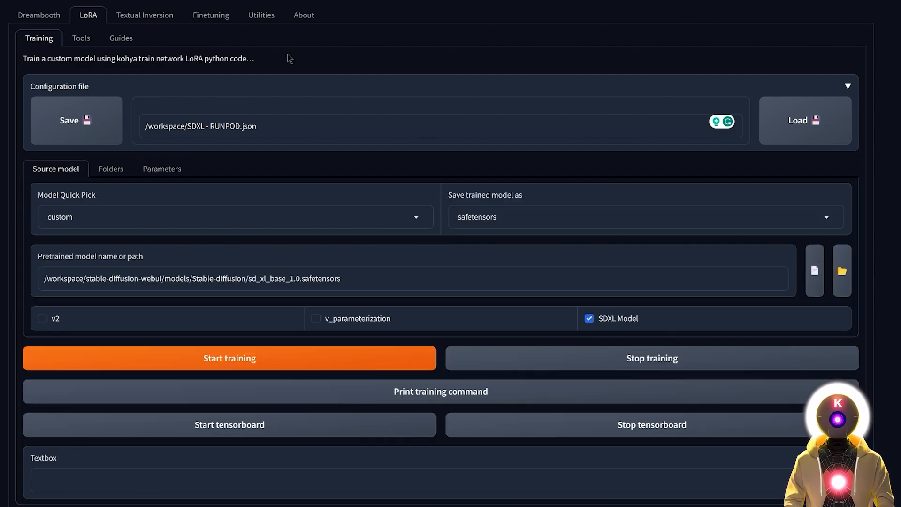
left_click(261, 15)
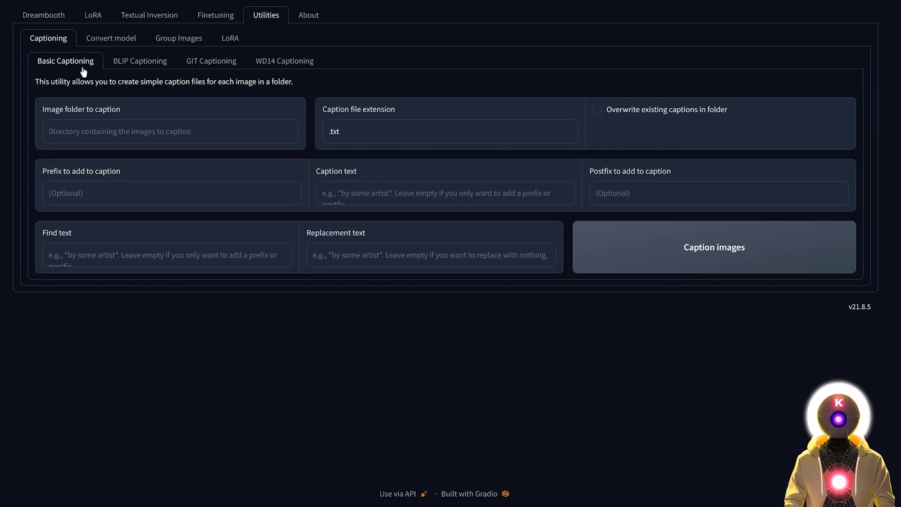
left_click(155, 65)
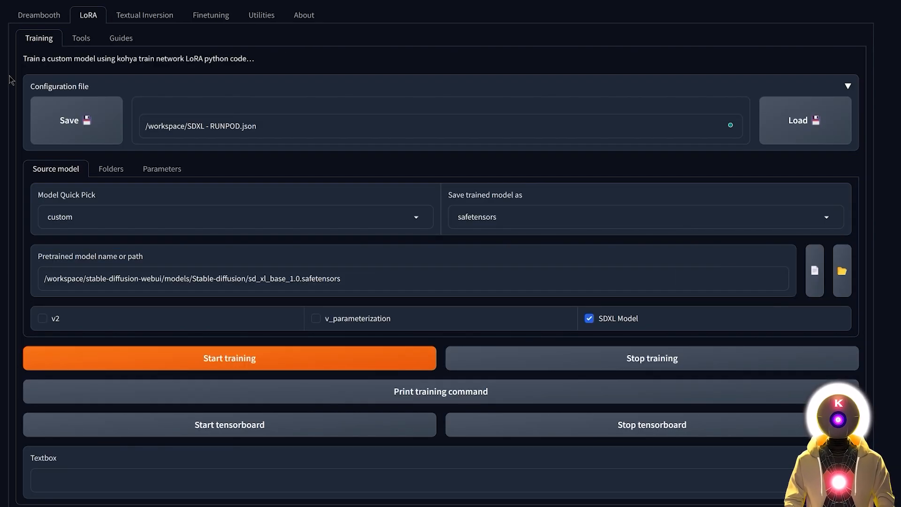
Step: In the deprecated LoRA folder preparation tool, set the instance prompt to "sasha luss" and the class prompt to "woman"
left_click(85, 39)
left_click(617, 88)
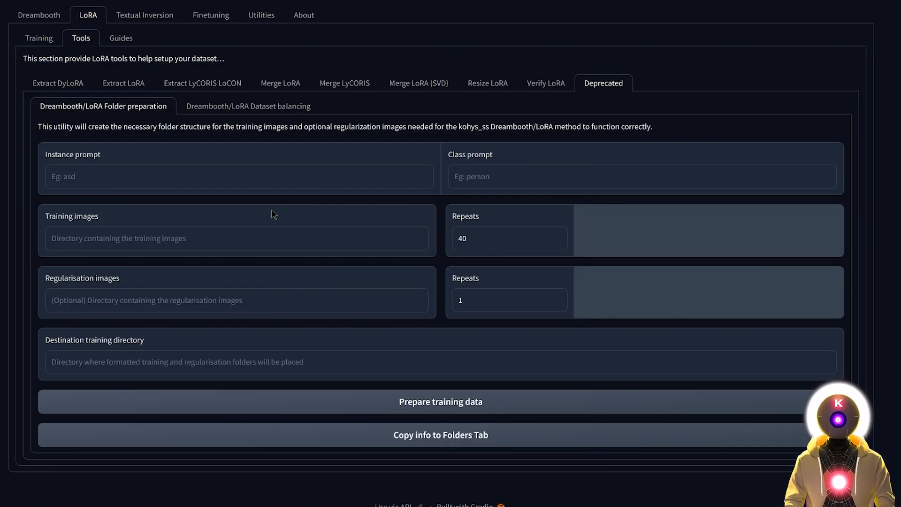
left_click(144, 174)
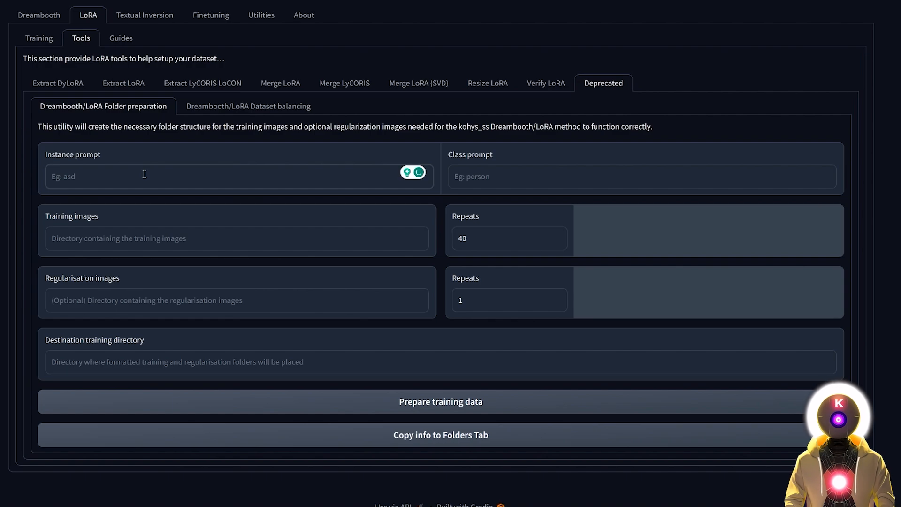
type("sasha luss")
left_click(515, 179)
type("woman")
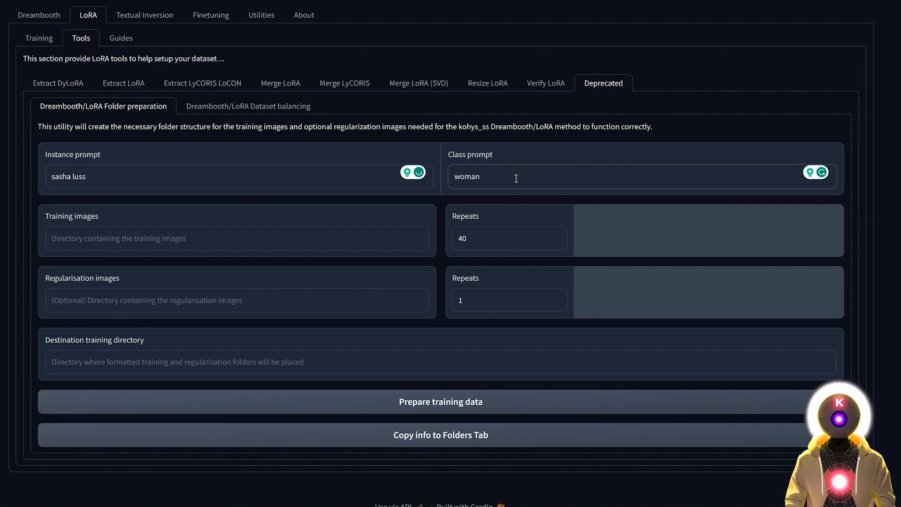
Step: Set the training images directory to /workspace/MILLY, using the folder's path from the file browser
left_click(135, 240)
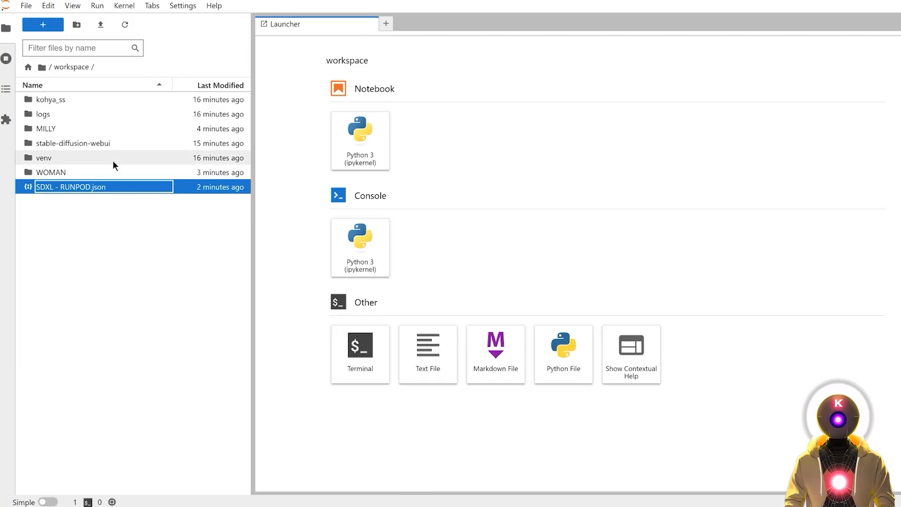
right_click(47, 128)
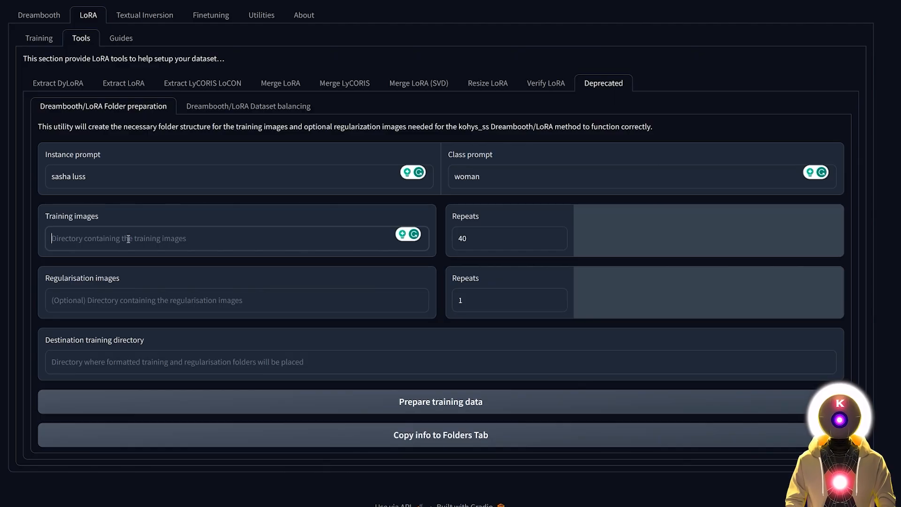
type("workspace/MILLY")
left_click(52, 238)
type("/")
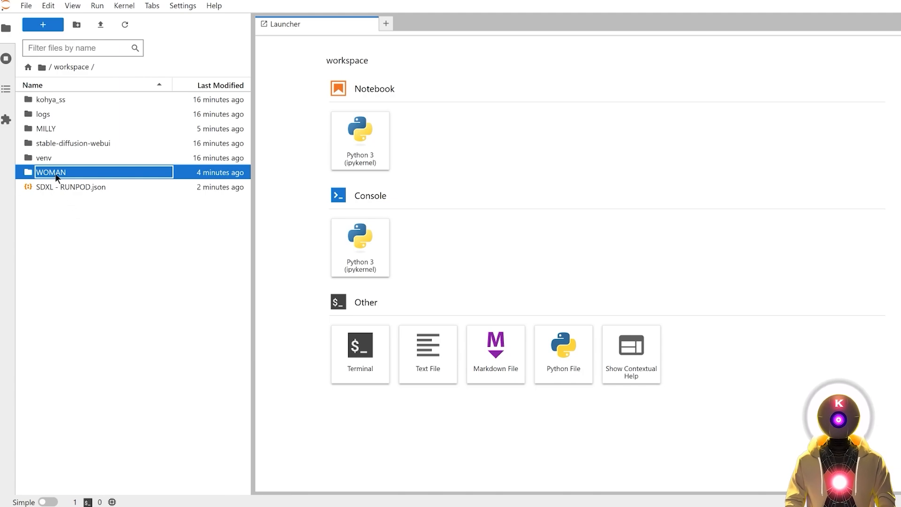
Step: Set the regularisation images directory to /workspace/WOMAN and the training image repeats to 20
right_click(55, 176)
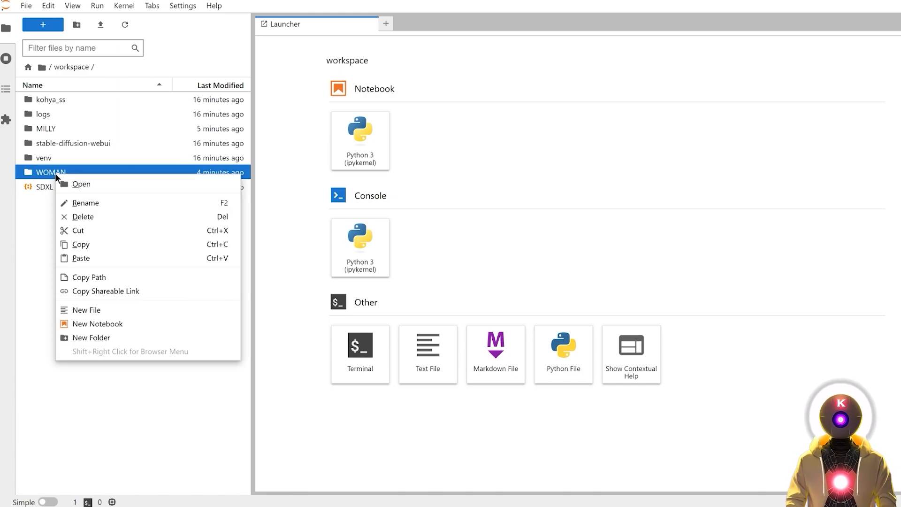
left_click(92, 273)
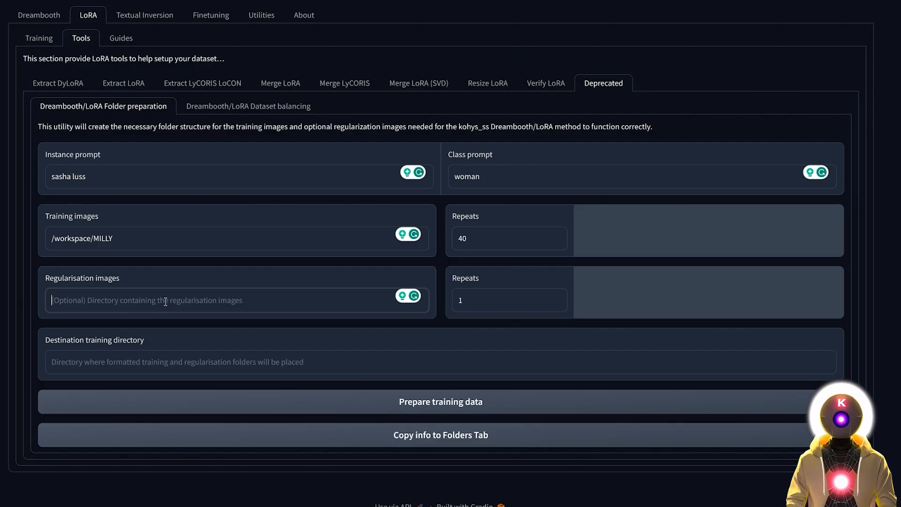
key("ctrl+v")
left_click(50, 299)
type("/")
double_click(462, 237)
type("20")
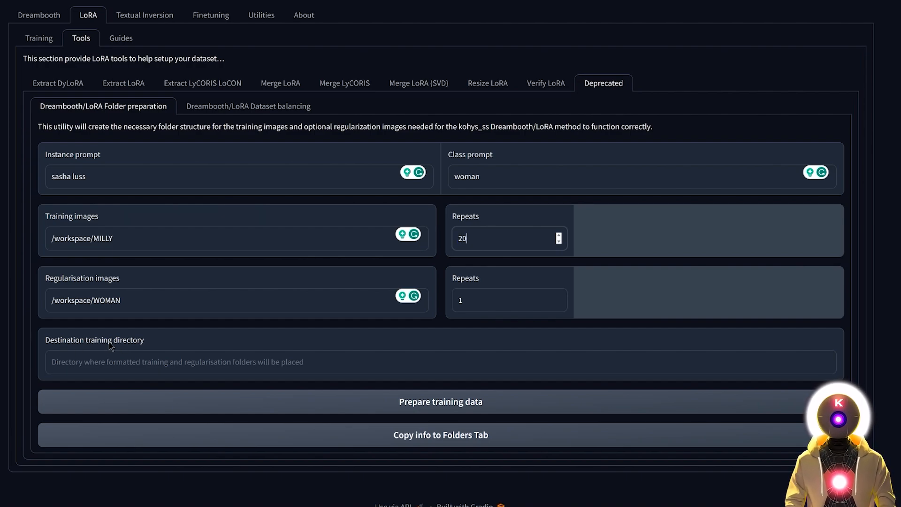
Step: Set the destination training directory to /workspace/MILLY_ALCOCK-SASHA_LUSS
left_click_drag(122, 300, 34, 302)
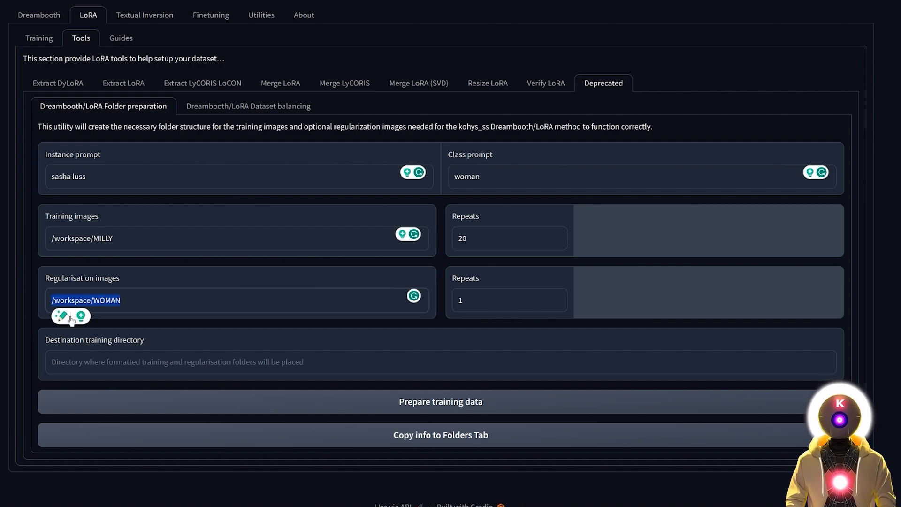
key("ctrl+c")
left_click(107, 361)
key("ctrl+v")
double_click(108, 361)
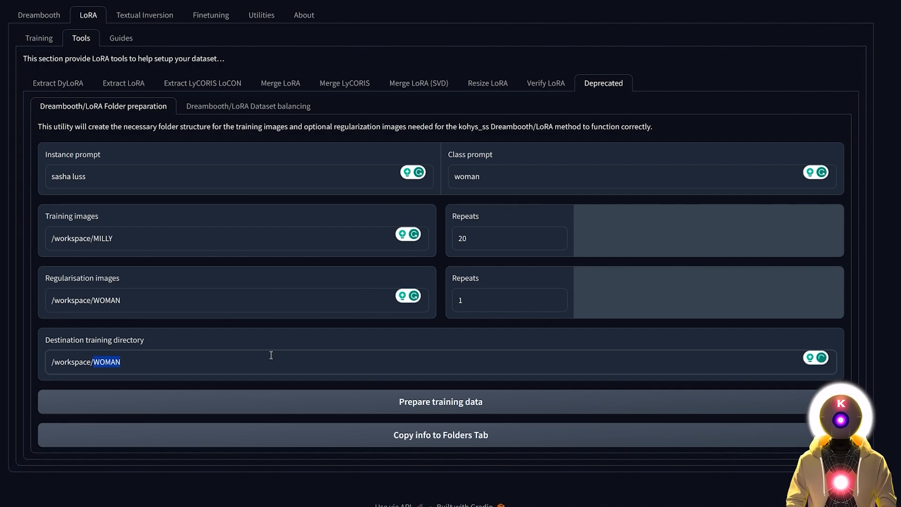
type("MILLY_ALCOCK-SASHA_LUSS")
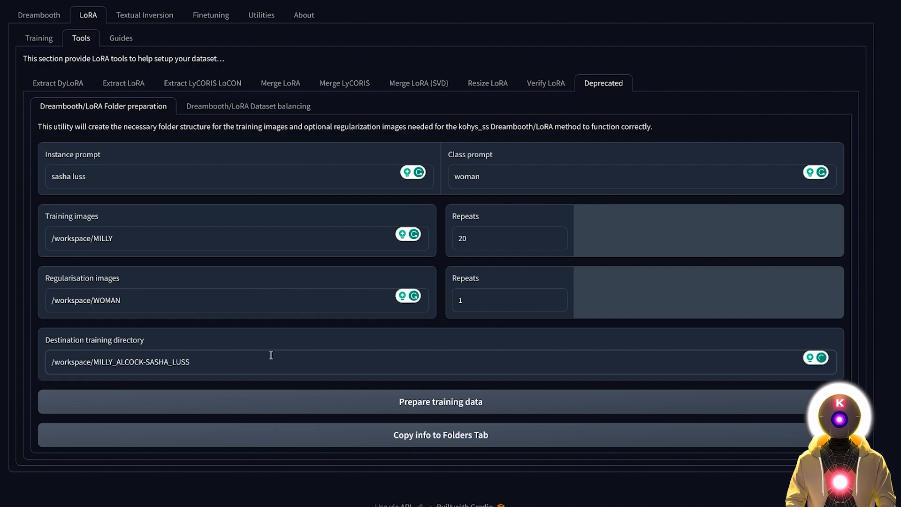
Step: Prepare the training data, check the created MILLY_ALCOCK-SASHA_LUSS folder in JupyterLab, and copy the info to the Kohya_ss training folders
left_click(429, 402)
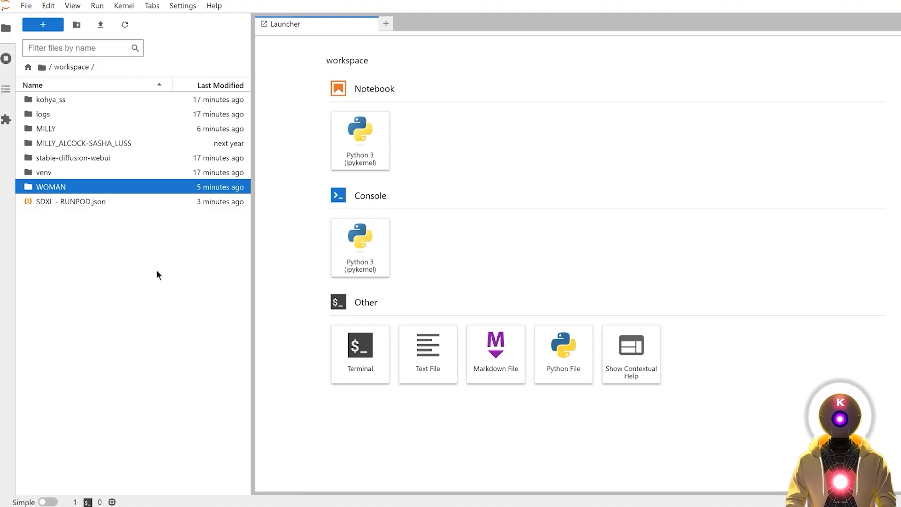
double_click(71, 142)
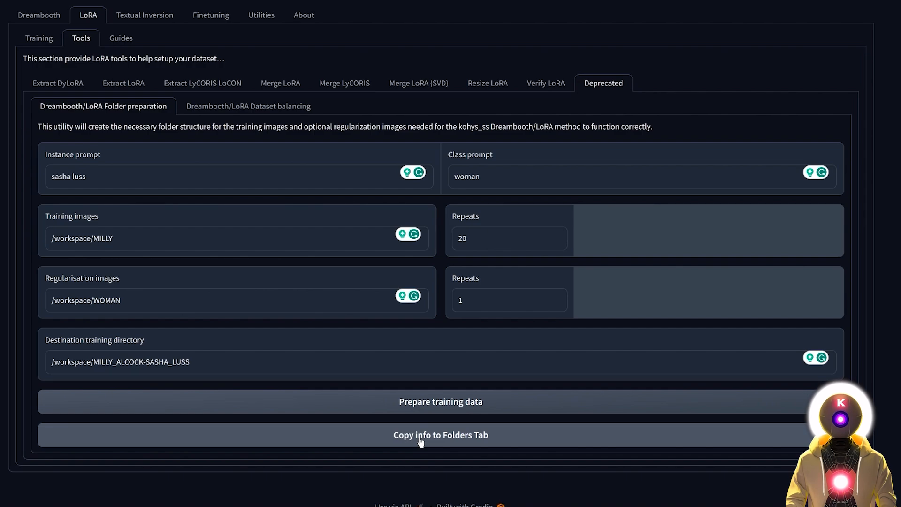
left_click(421, 441)
Step: In the LoRA training folder settings, set the model output name to MILLY_ALCOCK-SASHA_LUSS, reusing the name from the output folder path
left_click(38, 38)
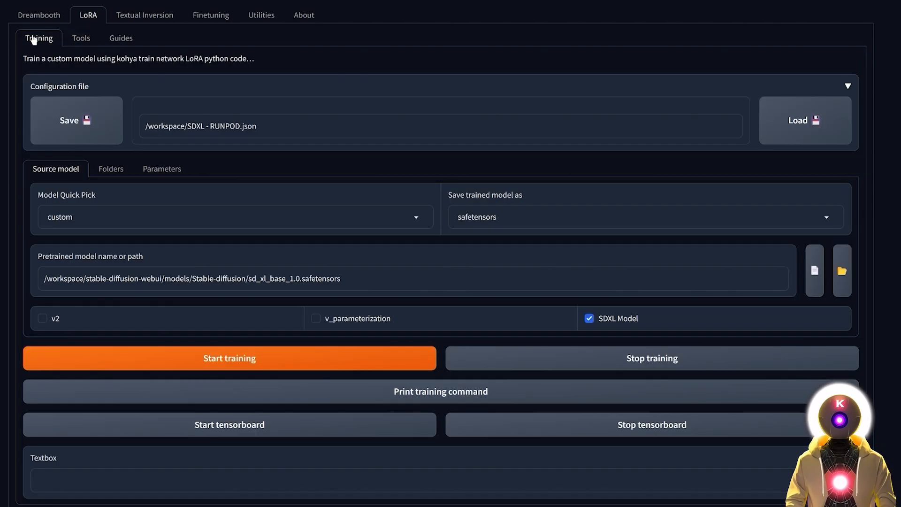
left_click(112, 170)
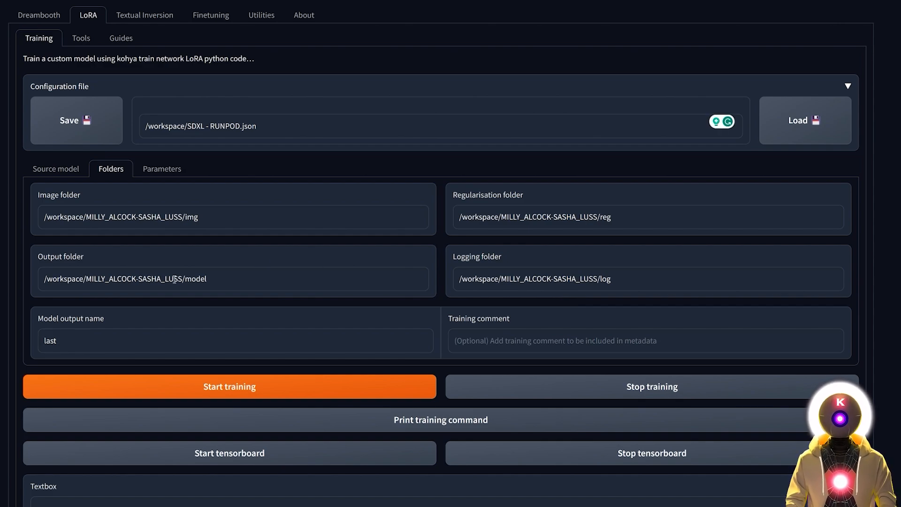
left_click_drag(182, 280, 86, 282)
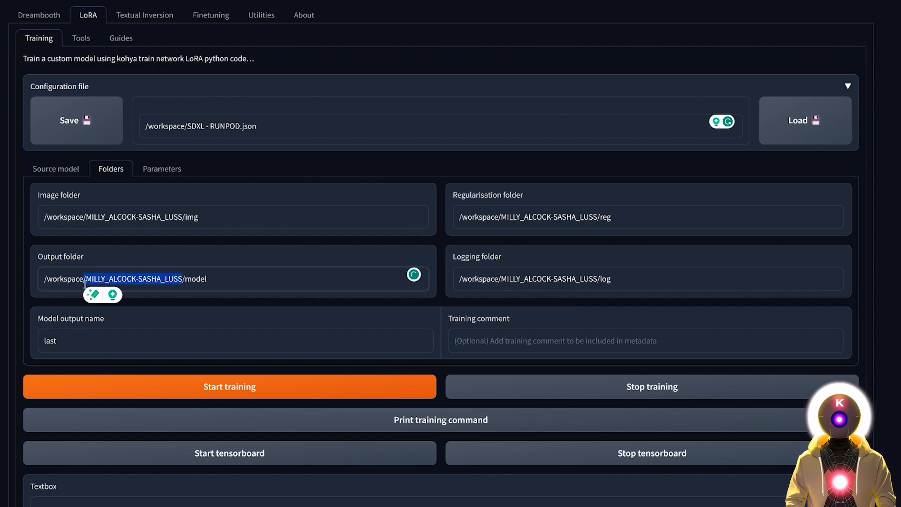
double_click(55, 340)
key("ctrl+v")
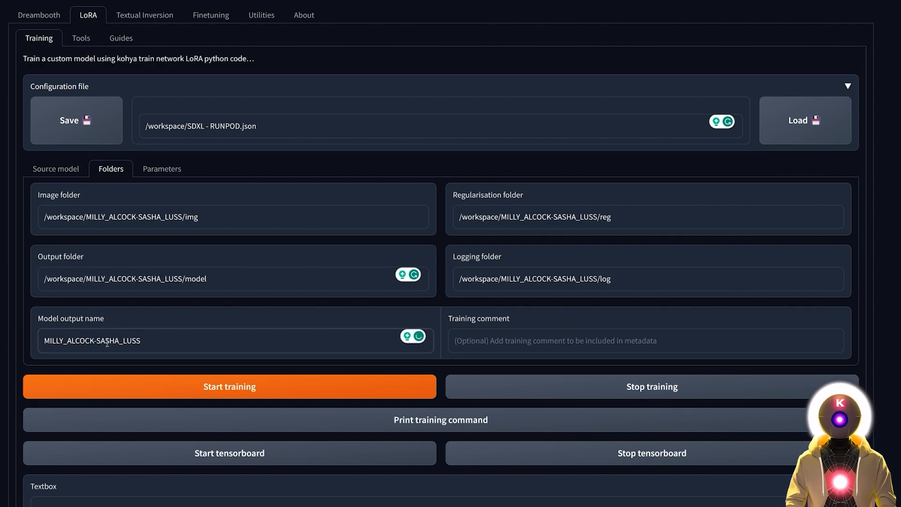
Step: Review the LoRA training parameters, including epochs, precision, learning rate and network rank
left_click(170, 170)
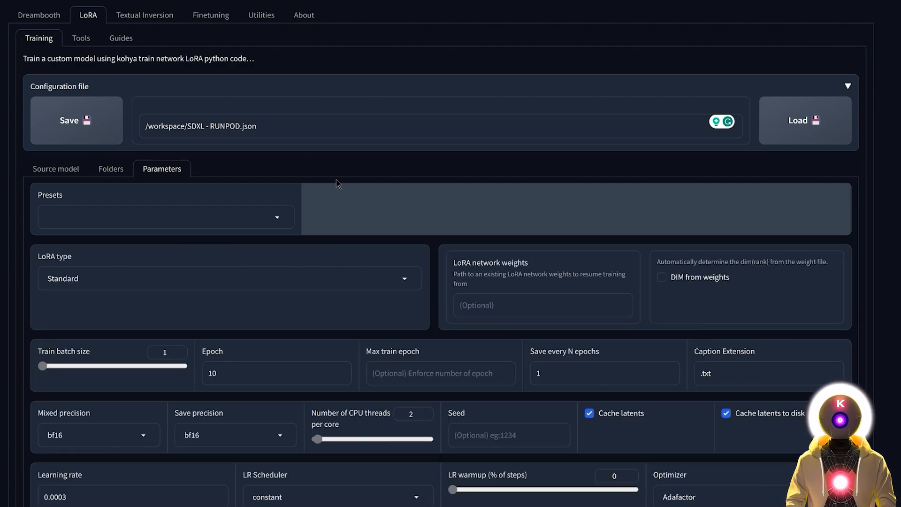
scroll(319, 197, "down", 15)
scroll(322, 214, "down", 2)
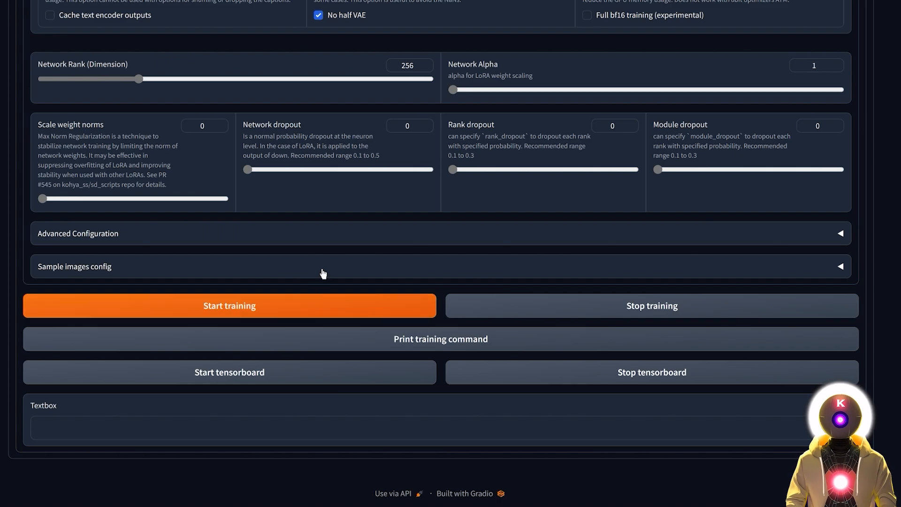
scroll(323, 274, "up", 20)
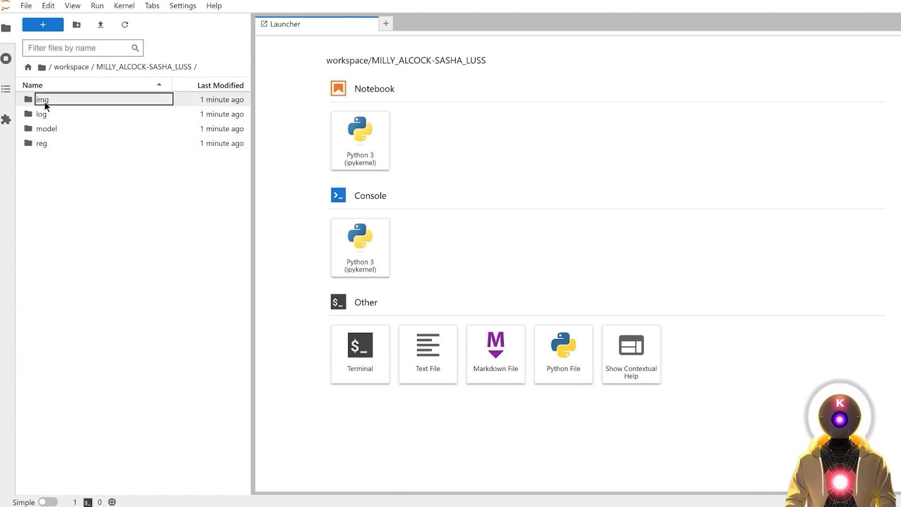
Step: Switch to JupyterLab and open the "20_sasha luss woman" folder inside the img training folder
left_click(44, 101)
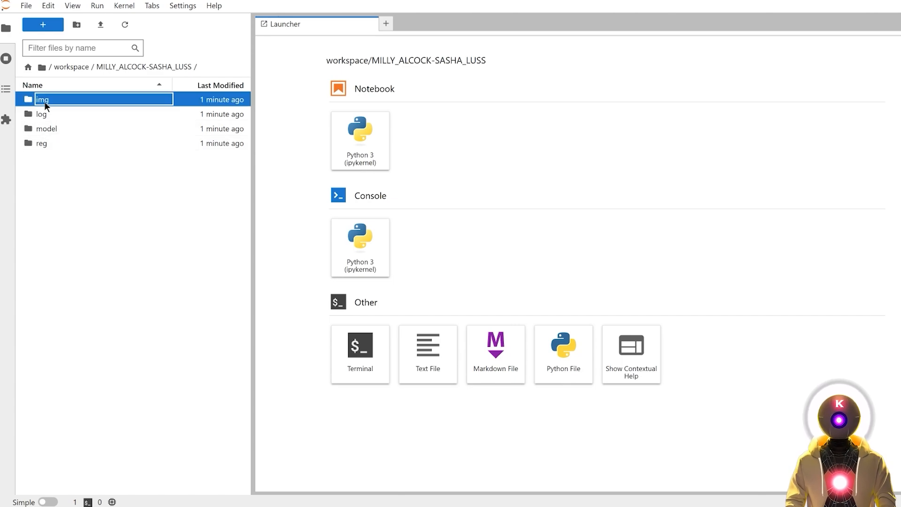
double_click(44, 101)
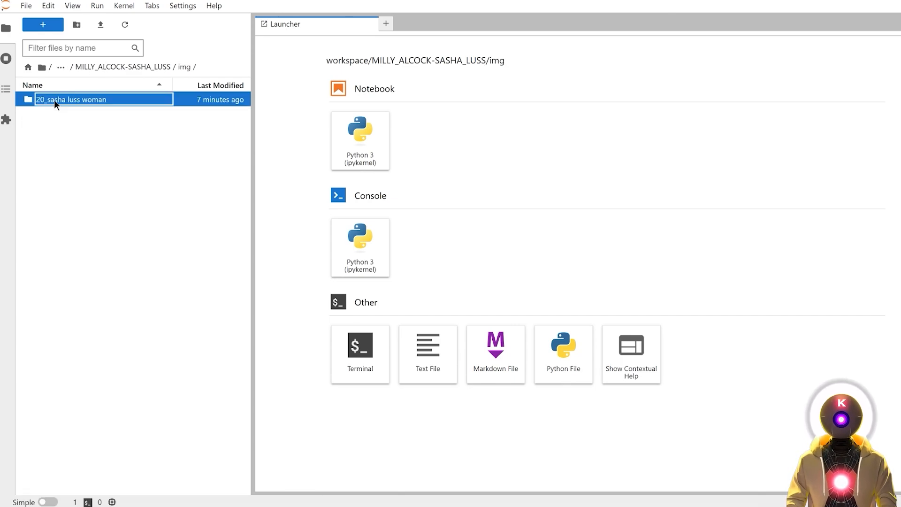
double_click(54, 99)
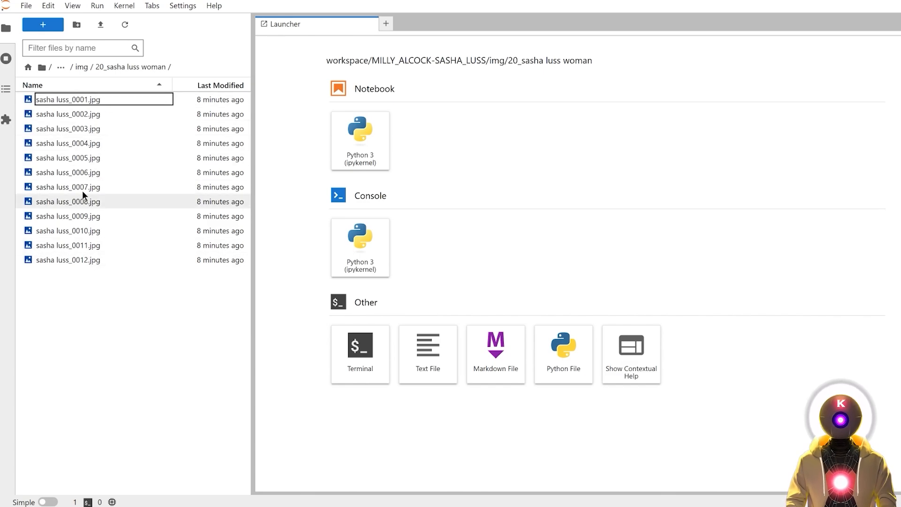
Step: Try to upload caption text files from the local Pictures/MILLY folder into the "20_sasha luss woman" folder
key("alt+Tab")
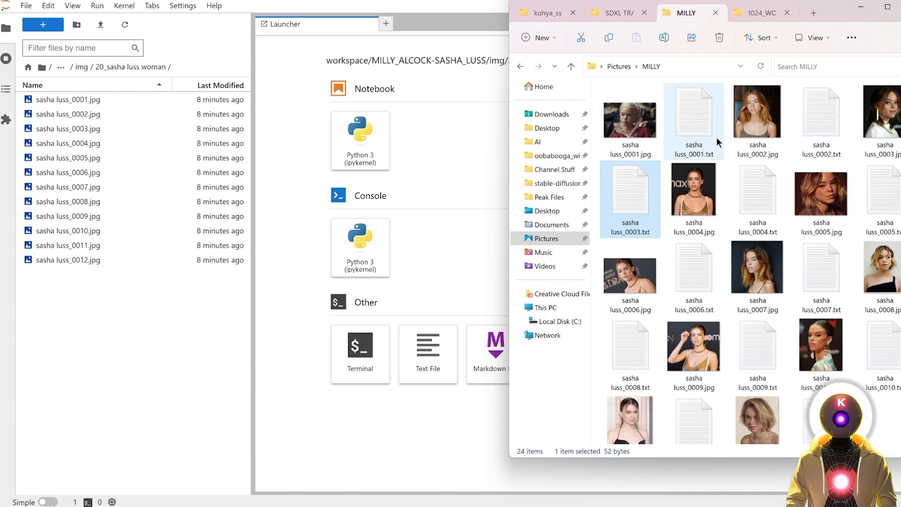
left_click(693, 115, "ctrl")
left_click(757, 192, "ctrl")
left_click(799, 114, "ctrl")
left_click_drag(689, 123, 168, 286)
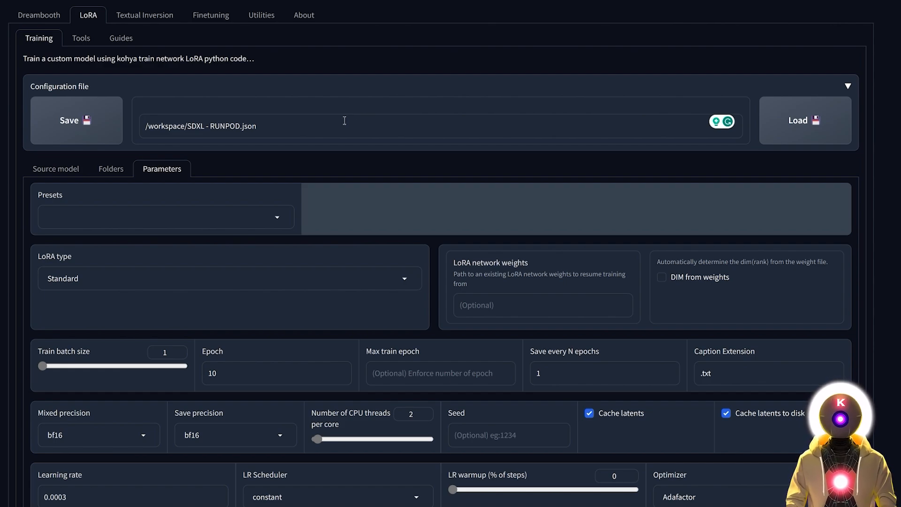
Step: In the Kohya_ss BLIP captioning utility, set the image folder to "/workspace/MILLY_ALCOCK-SASHA_LUSS/img/20_sasha luss woman", using a path copied from JupyterLab
left_click(261, 16)
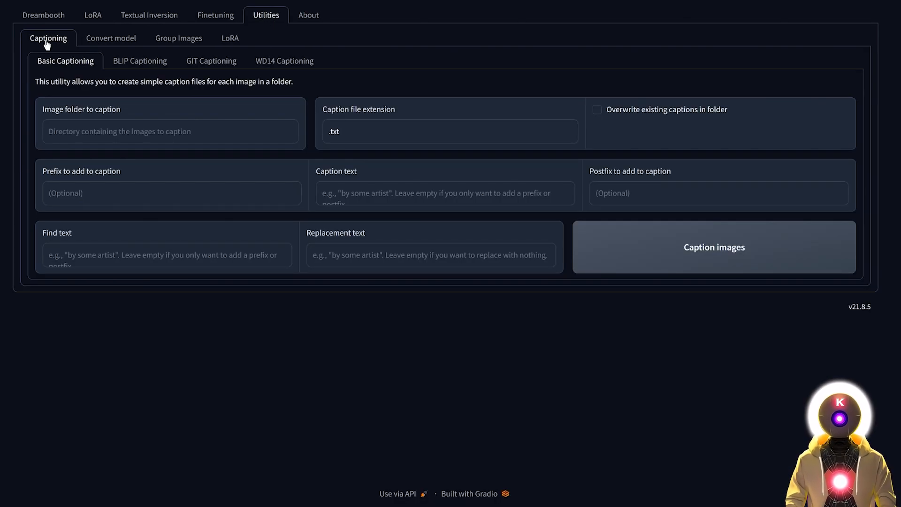
left_click(152, 62)
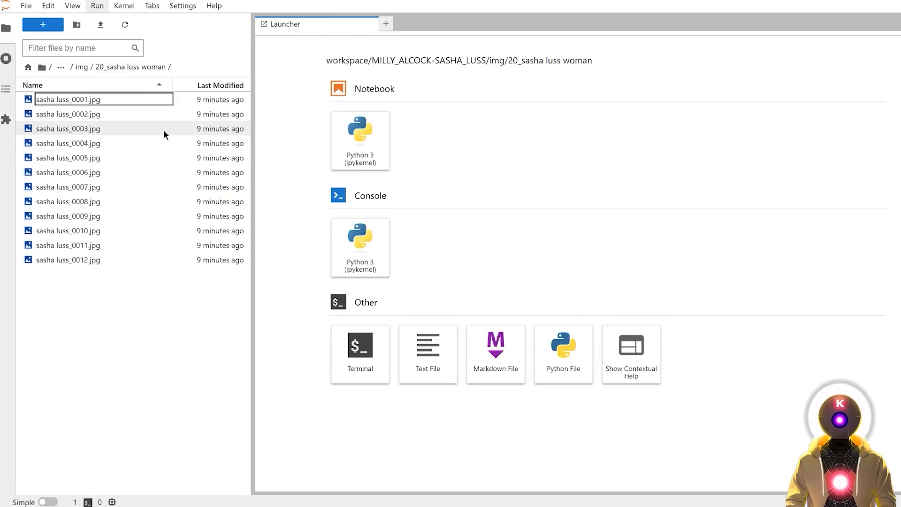
right_click(86, 98)
left_click(128, 271)
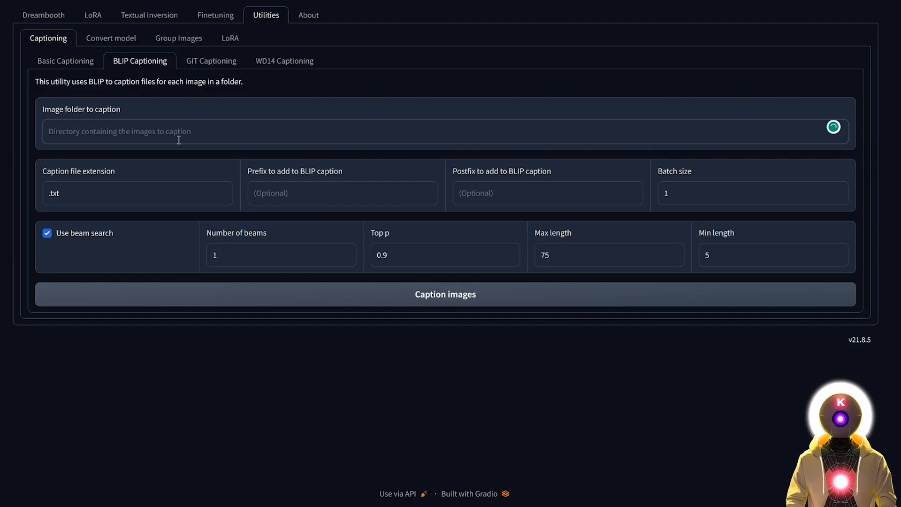
key("ctrl+v")
left_click(51, 133)
type("/")
left_click(347, 132)
left_click_drag(347, 132, 278, 131)
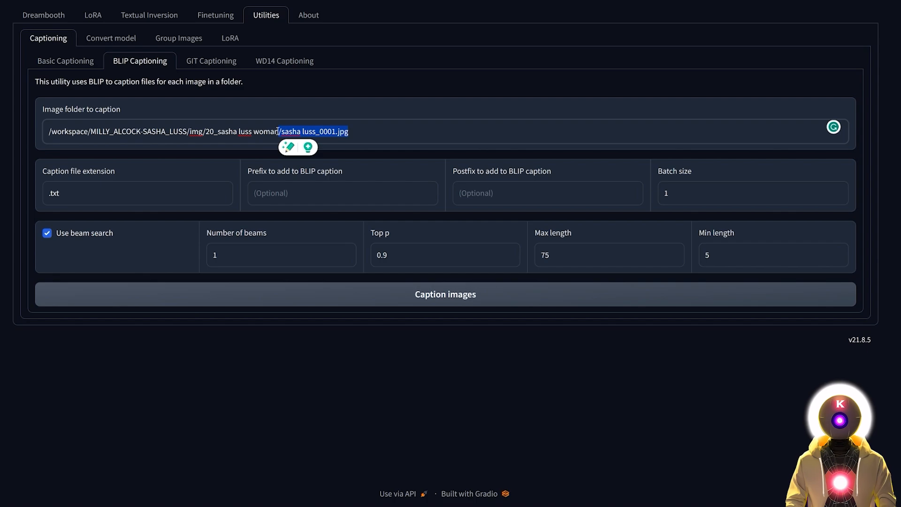
key("BackSpace")
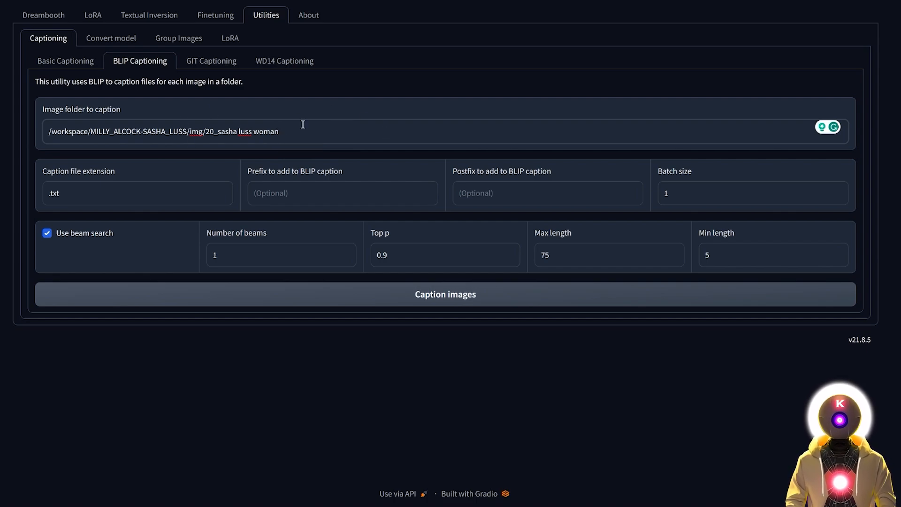
Step: Set the BLIP caption prefix to "sasha luss" and caption the images
left_click(280, 196)
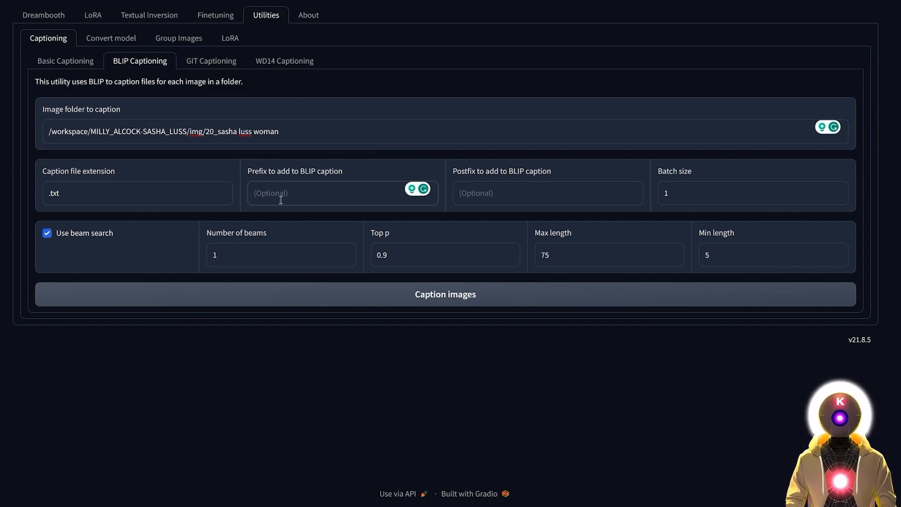
type("sasha luss")
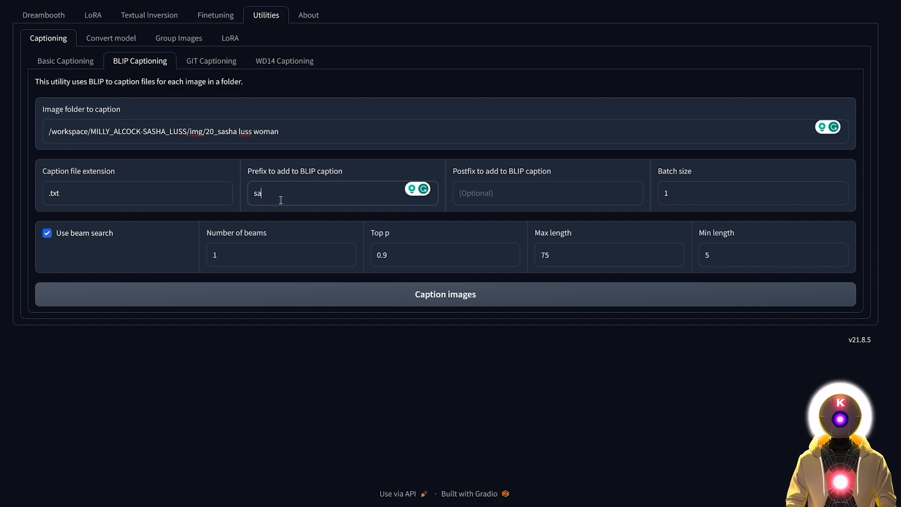
left_click(459, 294)
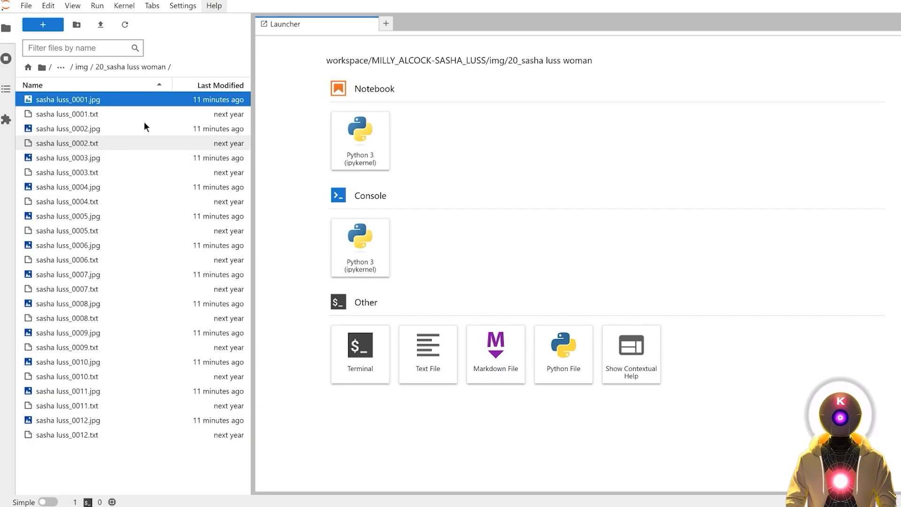
Step: Open the generated caption file "sasha luss_0001.txt" in JupyterLab, check its text and save it
left_click(83, 114)
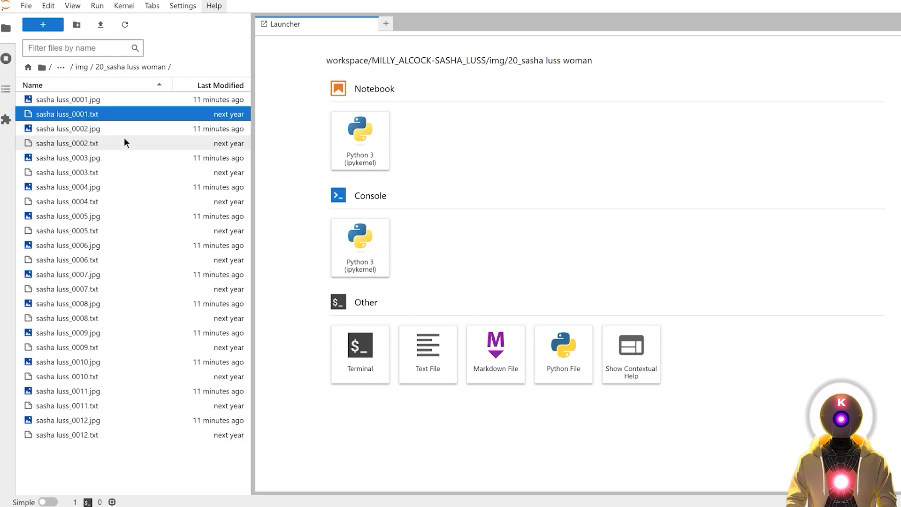
double_click(74, 115)
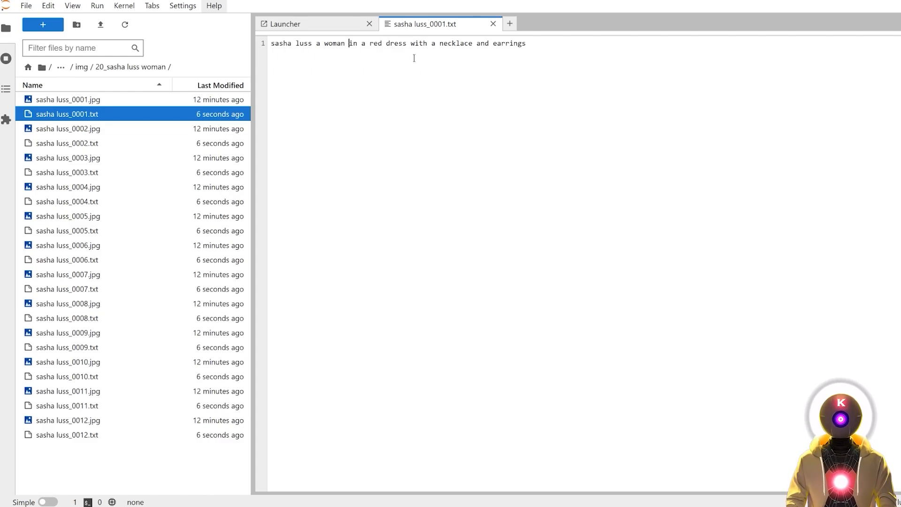
key("ctrl+s")
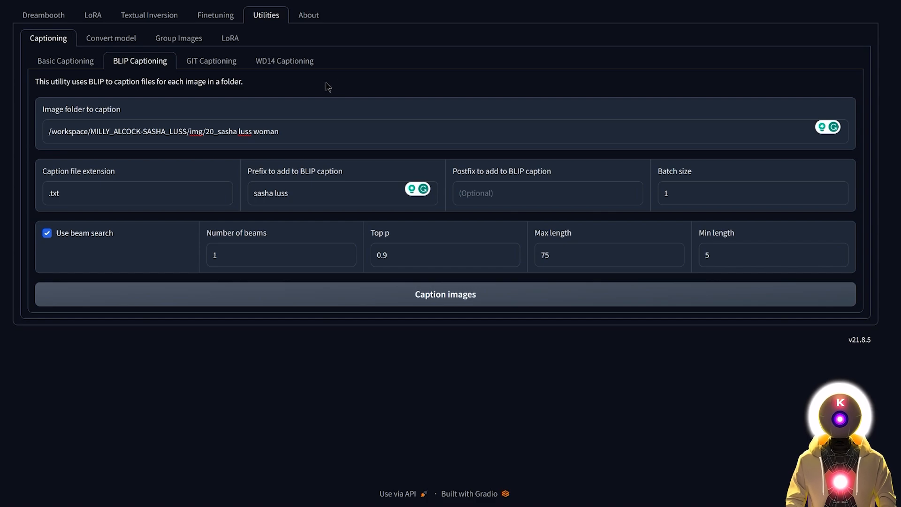
Step: Return to the LoRA training settings in Kohya_ss and start the training
left_click(92, 15)
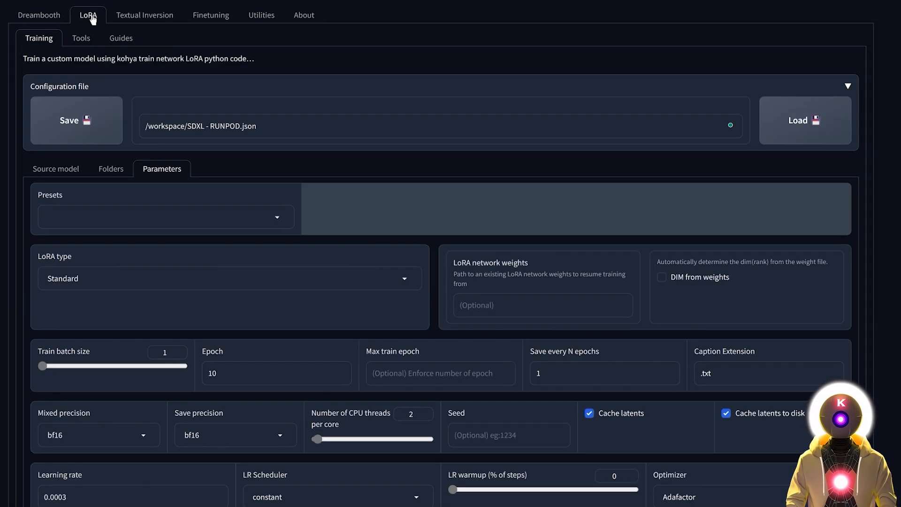
scroll(92, 15, "down", 5)
scroll(434, 249, "down", 15)
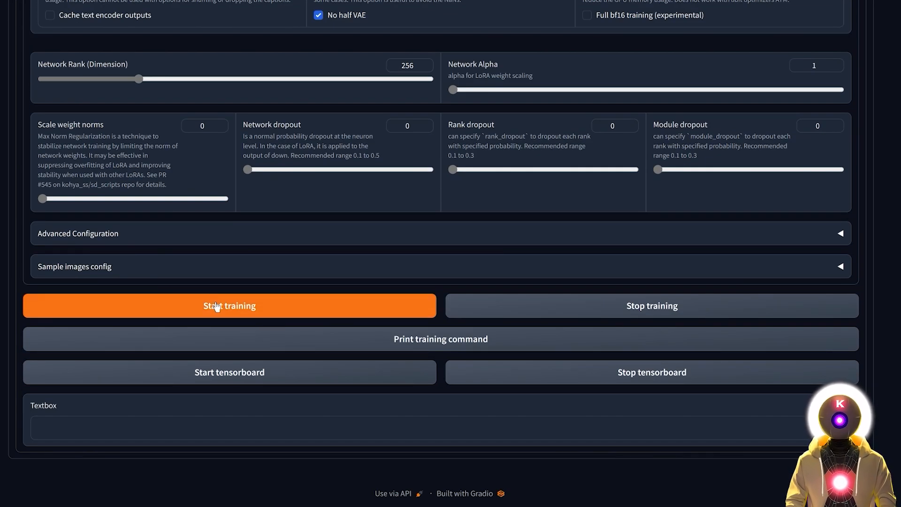
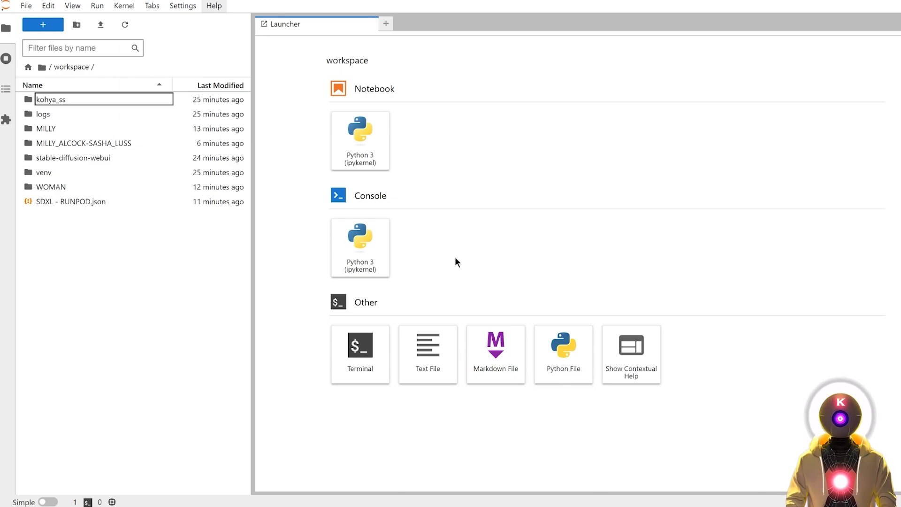
Step: Open kohya_ss.log from the workspace logs folder to check the training progress, reopening it to refresh the output
double_click(55, 115)
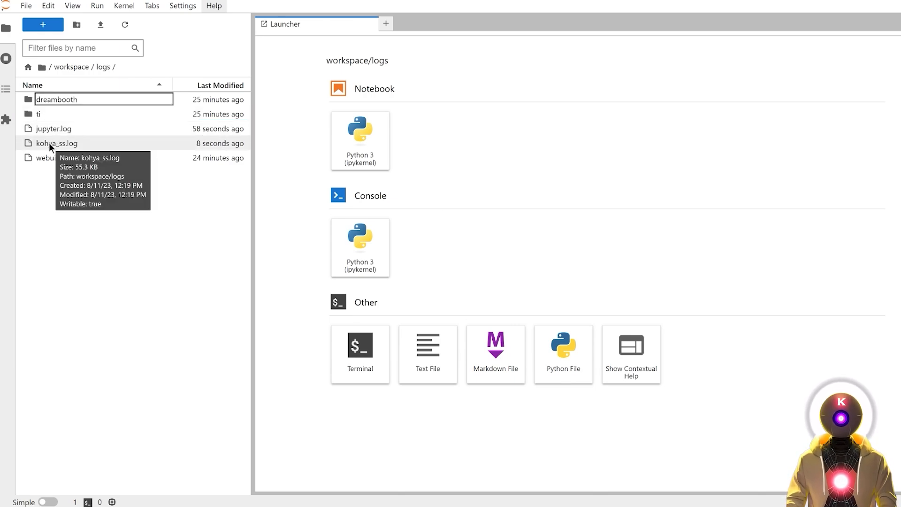
double_click(49, 144)
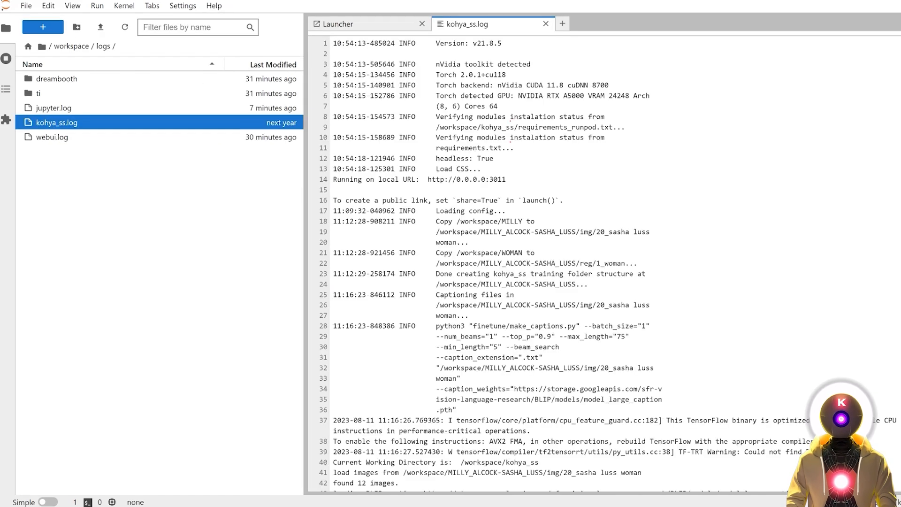
scroll(626, 407, "down", 20)
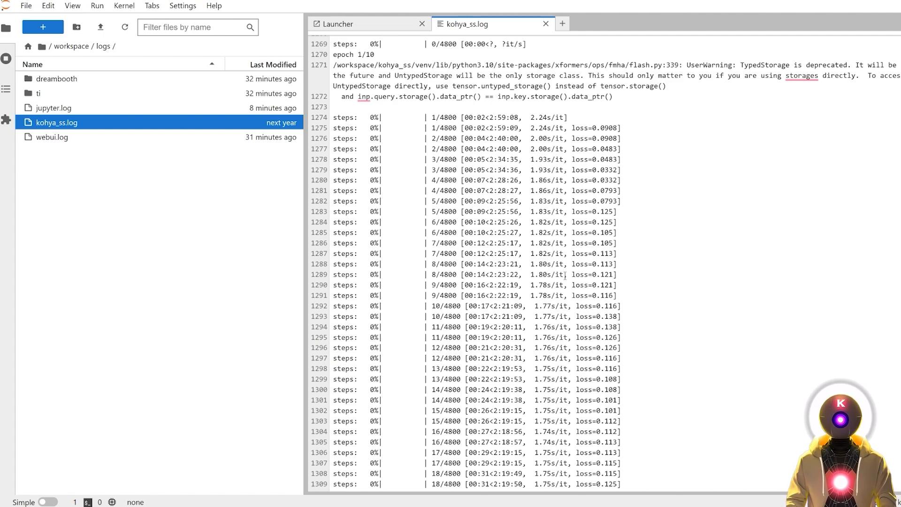
left_click(546, 23)
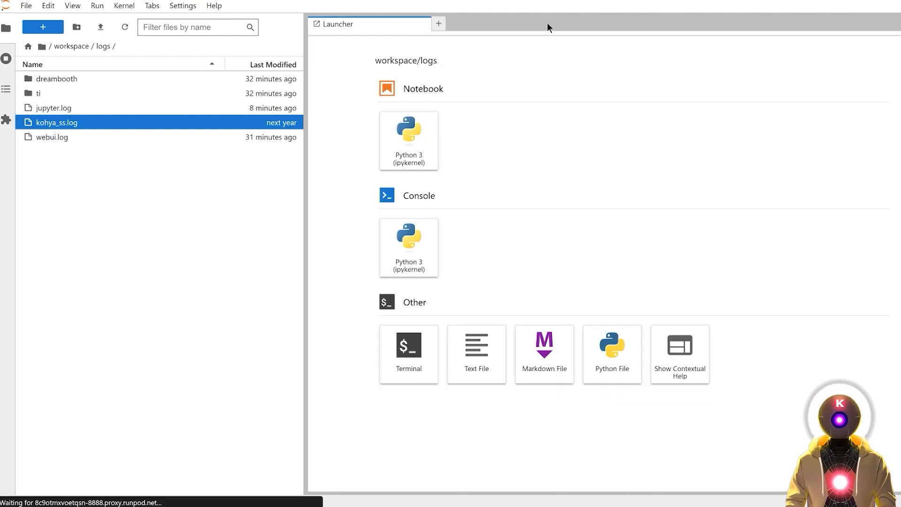
double_click(59, 123)
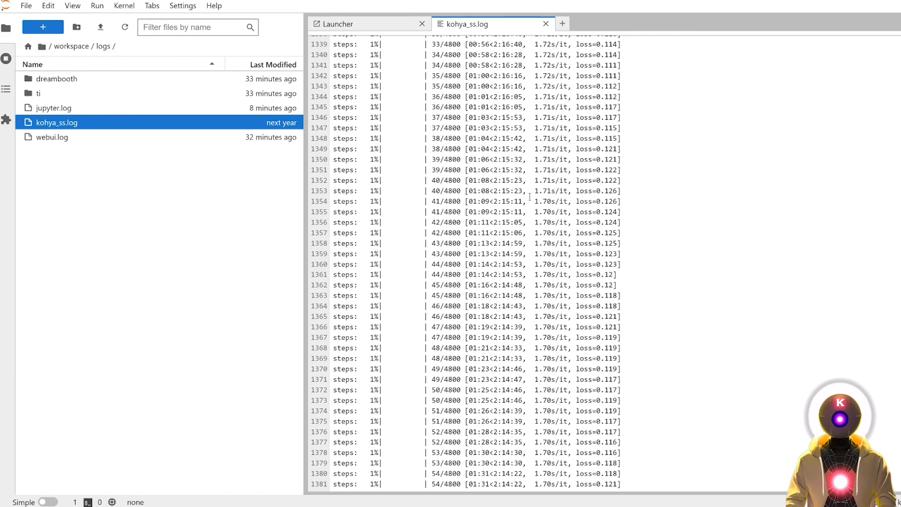
Step: Open the model output folder inside the workspace's MILLY_ALCOCK-SASHA_LUSS folder
left_click(71, 47)
double_click(74, 120)
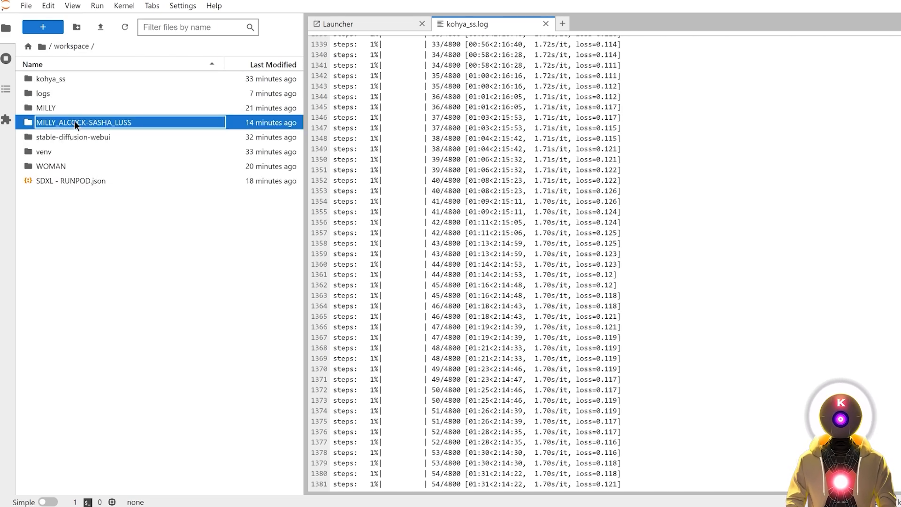
left_click(58, 112)
double_click(58, 111)
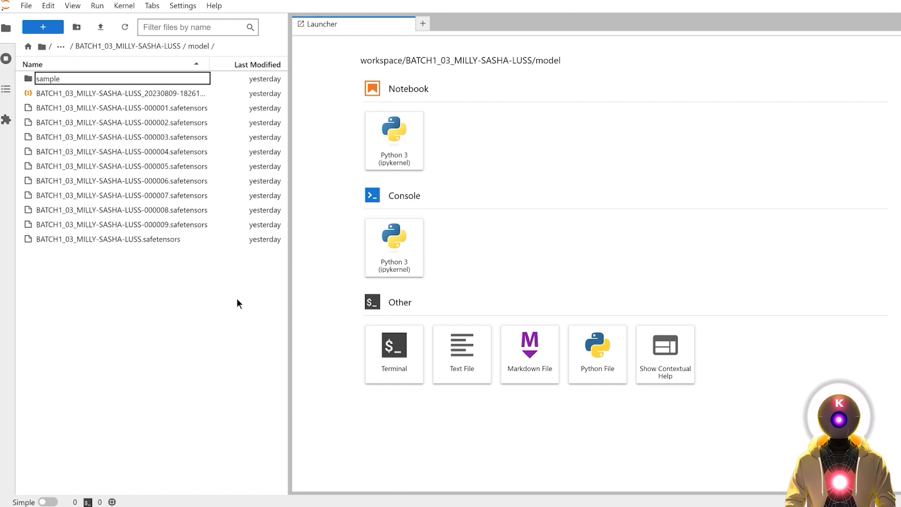
Step: Look through the numbered safetensors checkpoints and the final safetensors file in the model folder
left_click(190, 240)
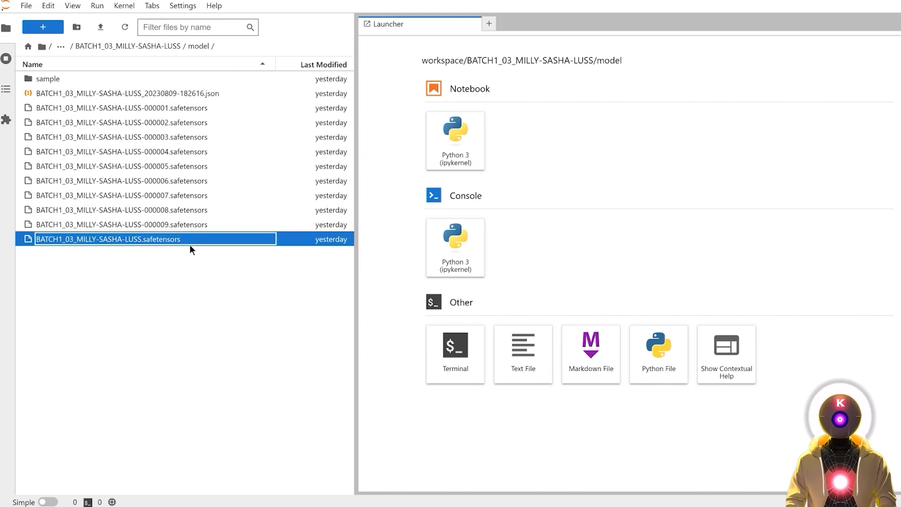
left_click(195, 123, "shift")
left_click(195, 114, "shift")
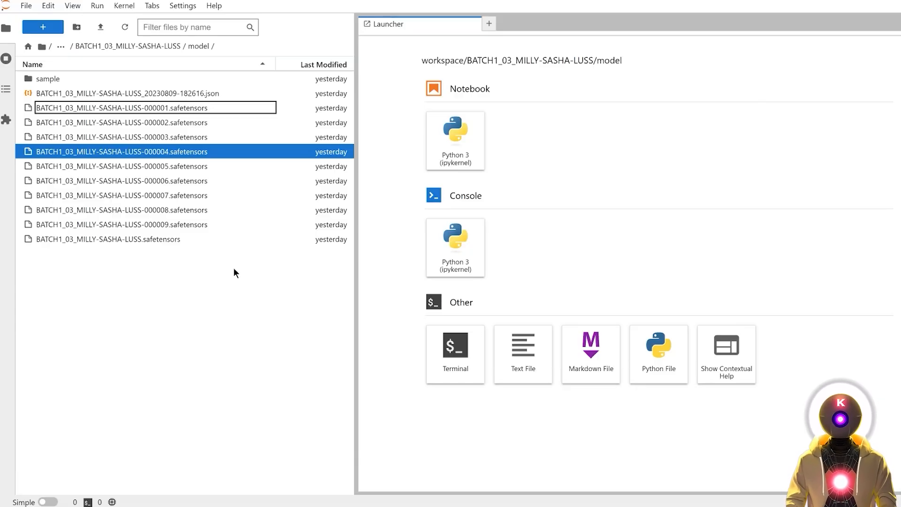
left_click(177, 137)
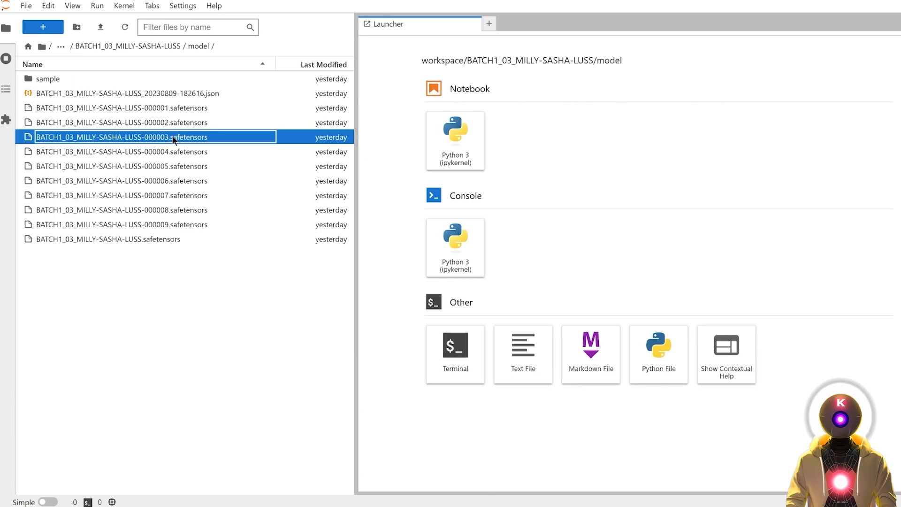
left_click(180, 183)
left_click(178, 210)
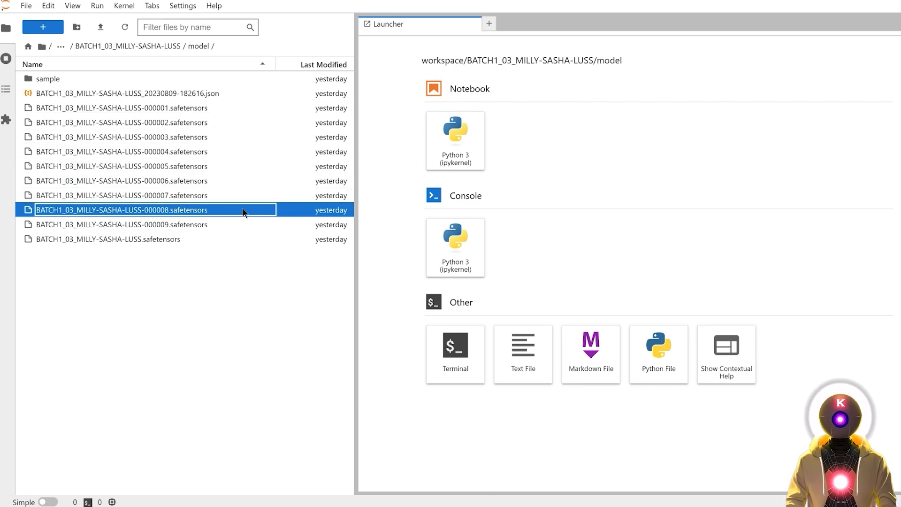
Step: Cut all ten BATCH1_03_MILLY-SASHA-LUSS safetensors files, from 000001 to the final one, in the model folder
left_click(228, 238)
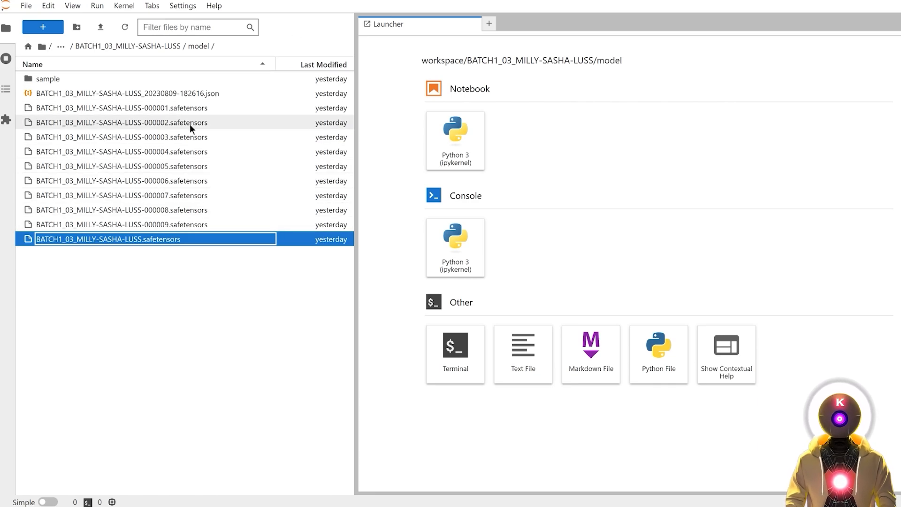
left_click(209, 108, "shift")
right_click(217, 138)
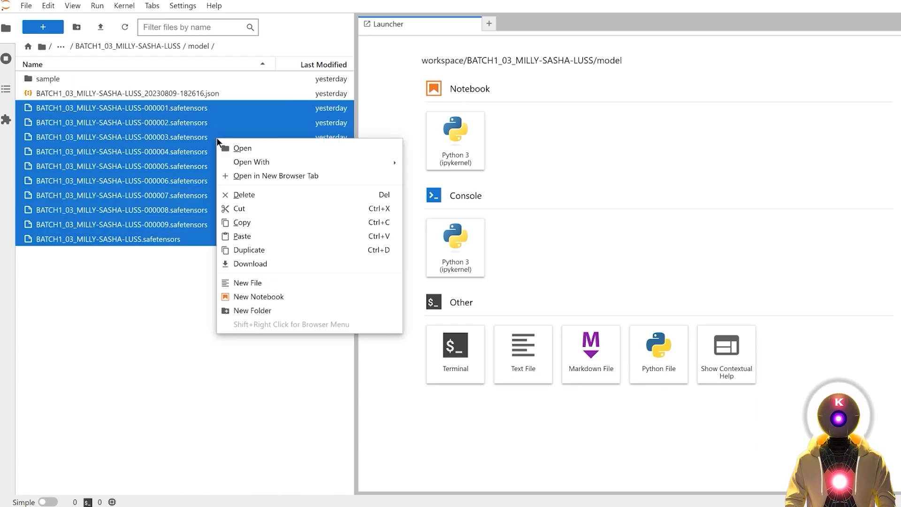
left_click(243, 207)
Step: Paste the LoRA files into workspace/stable-diffusion-webui/models/Lora and select the pasted files
left_click(60, 45)
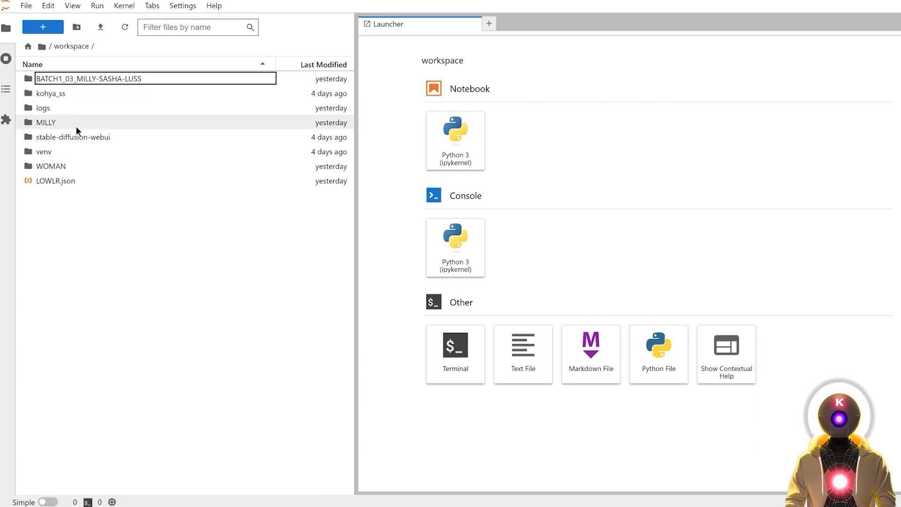
double_click(73, 139)
left_click(53, 210)
double_click(53, 210)
double_click(55, 237)
right_click(164, 232)
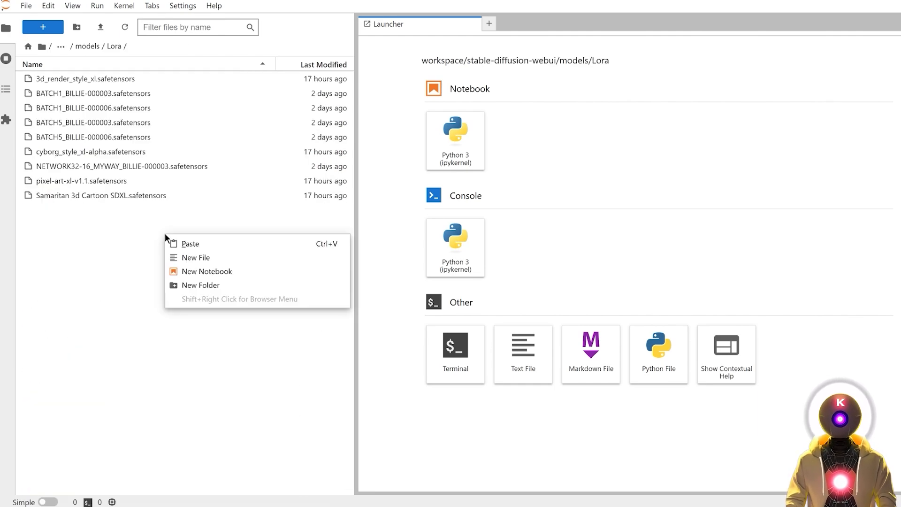
left_click(187, 243)
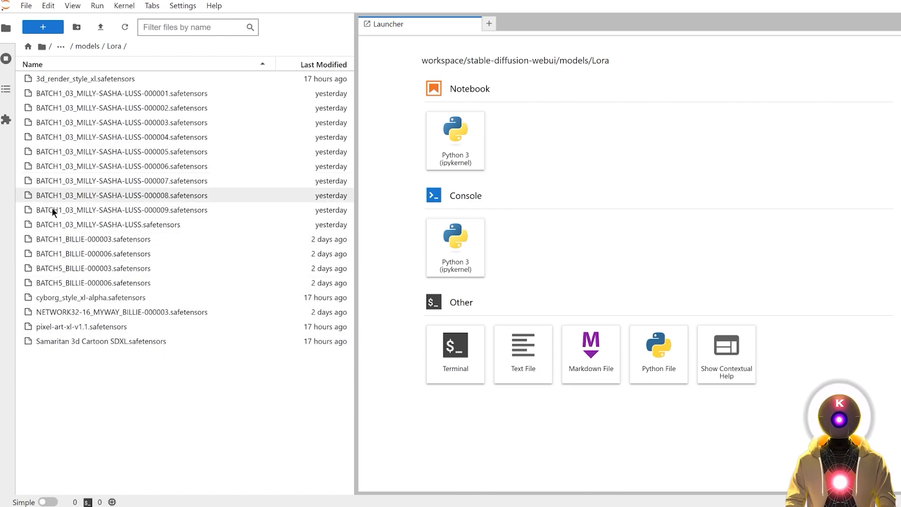
left_click(148, 91)
left_click(176, 226, "shift")
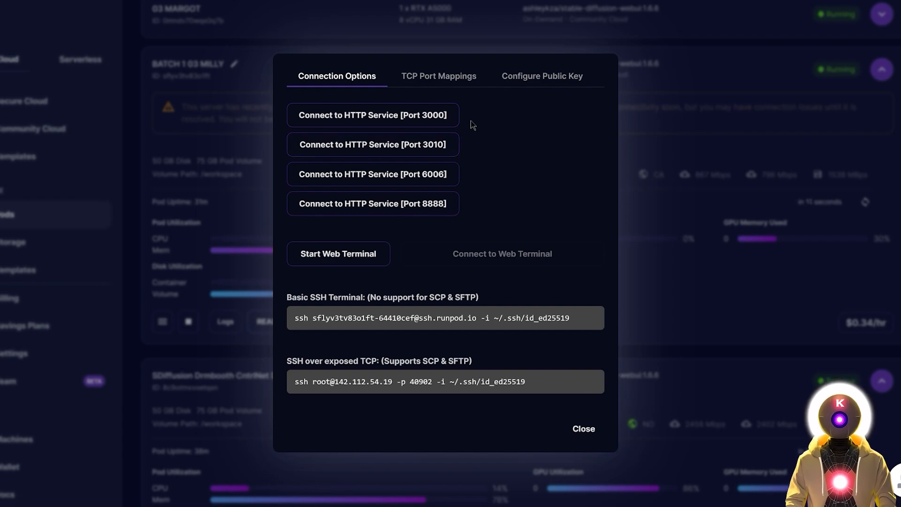
Step: Connect to the pod's HTTP service on port 3000 and show the available LoRAs in the Stable Diffusion web UI
left_click(425, 119)
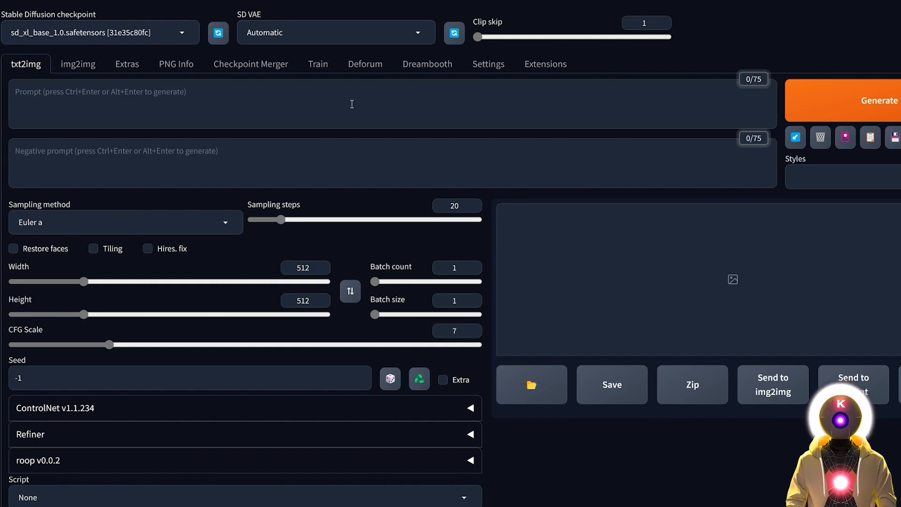
left_click(845, 140)
left_click(263, 212)
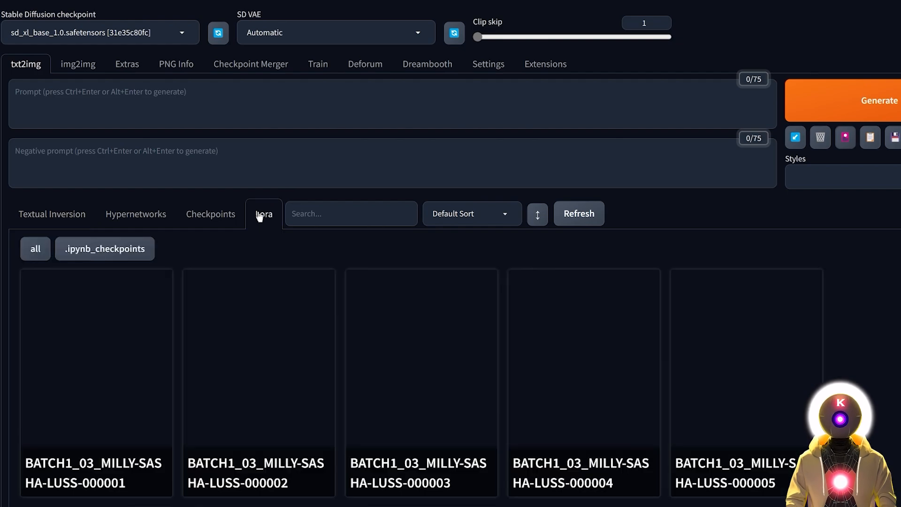
mouse_move(828, 285)
scroll(882, 307, "down", 4)
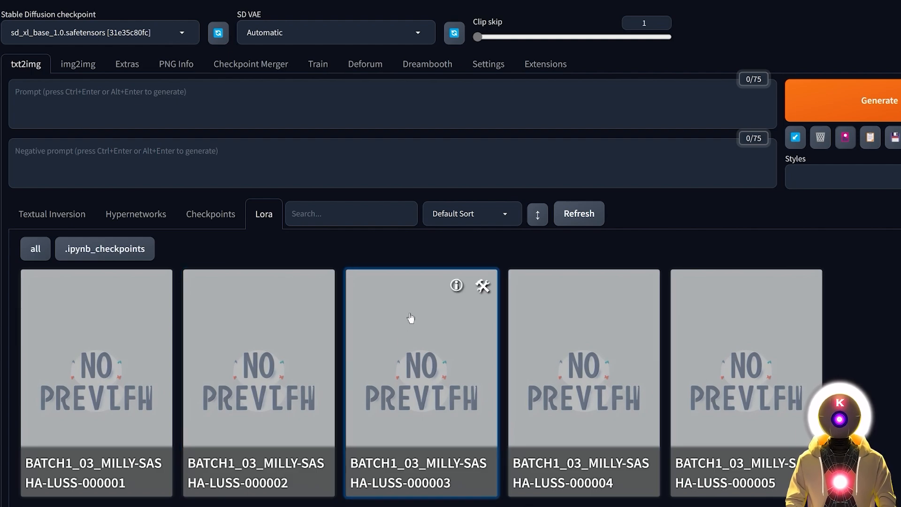
Step: Enter the prompt "Anime illustration portrait of sasha luss woman, forest with lake in the background, high quality, beautiful face, action pose, clear focus, detailed and fantasy setting"
left_click(164, 120)
key("ctrl+v")
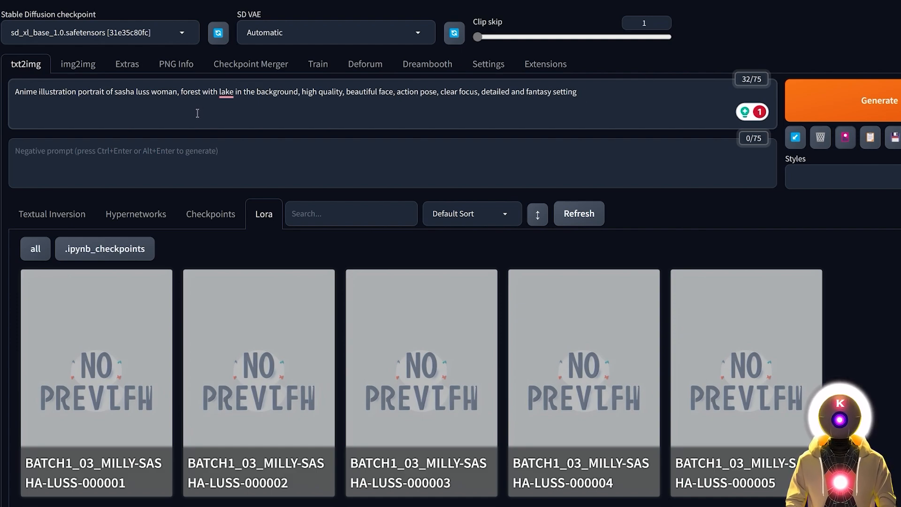
left_click_drag(114, 92, 149, 89)
left_click(149, 90)
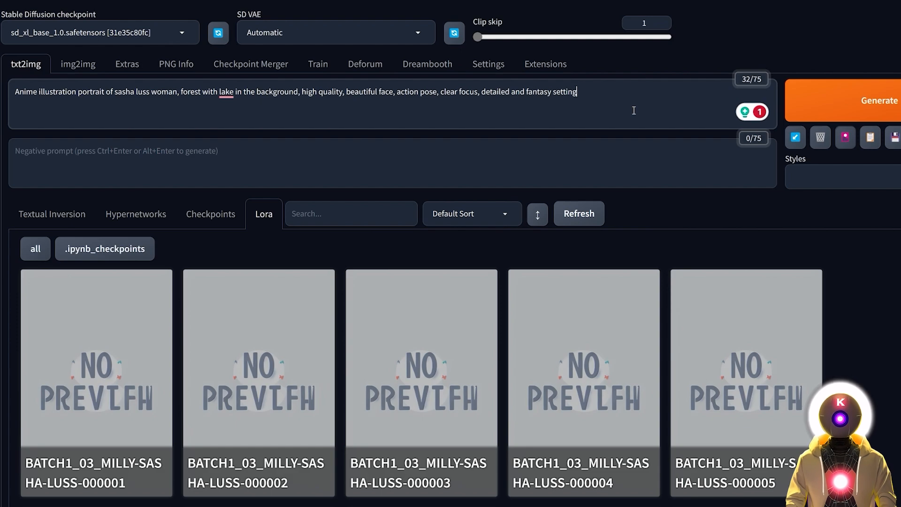
Step: Add all ten BATCH1_03_MILLY-SASHA-LUSS LoRAs, 000001 to 000009 and the unnumbered final one, to the prompt
left_click(126, 373)
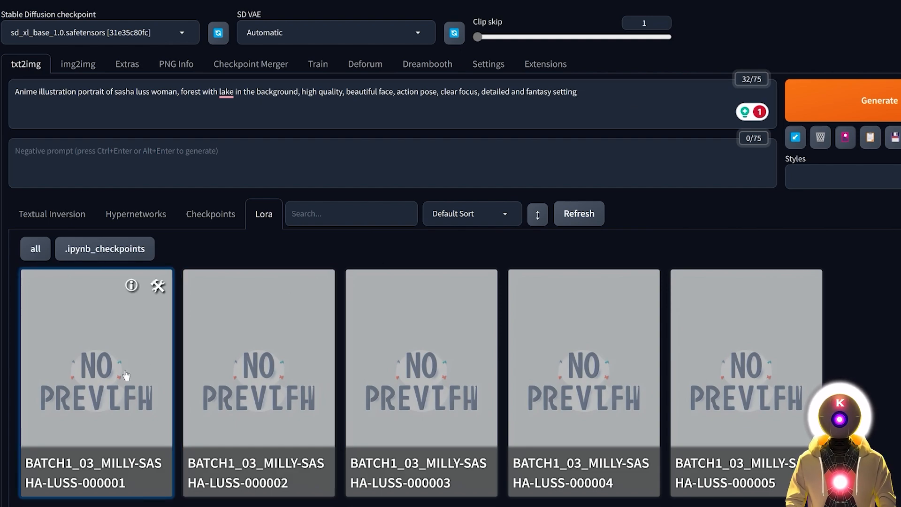
left_click(263, 364)
left_click(424, 362)
left_click(600, 359)
left_click(749, 359)
scroll(199, 390, "down", 3)
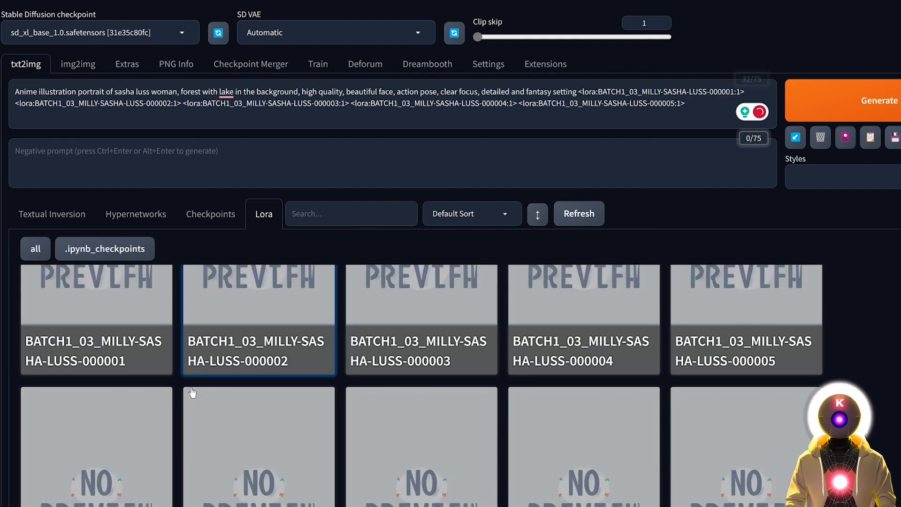
left_click(117, 415)
left_click(240, 431)
left_click(412, 438)
left_click(586, 451)
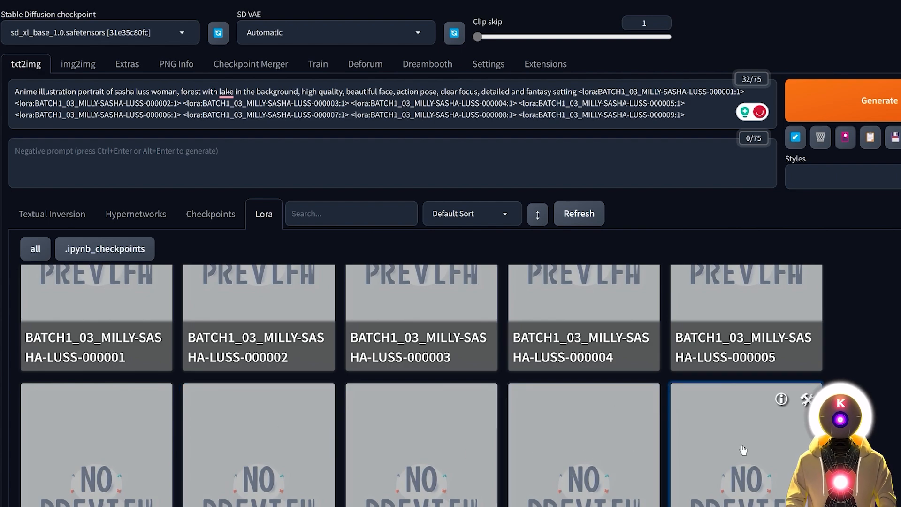
left_click(743, 449)
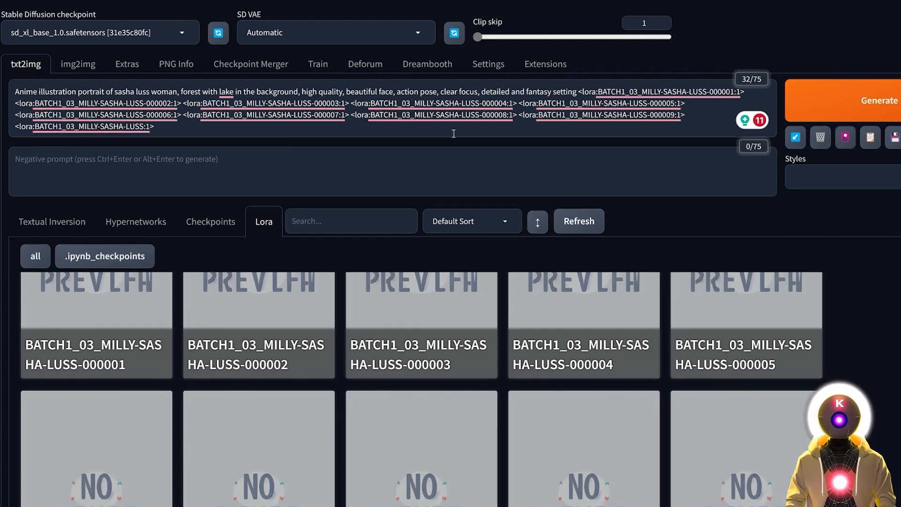
Step: Hide the LoRA list, copy all LoRA tags from the prompt and delete every tag except BATCH1_03_MILLY-SASHA-LUSS-000001
left_click(845, 137)
left_click_drag(154, 125, 579, 91)
key("ctrl+c")
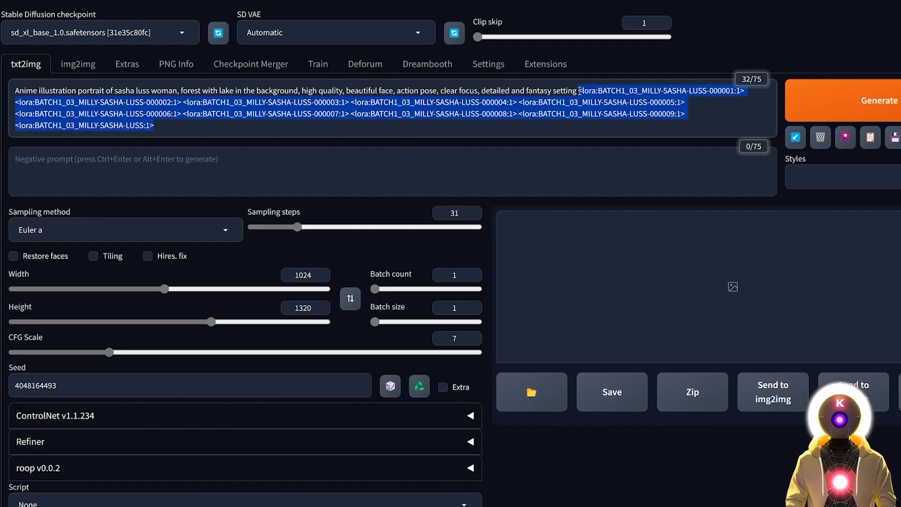
left_click_drag(632, 129, 14, 102)
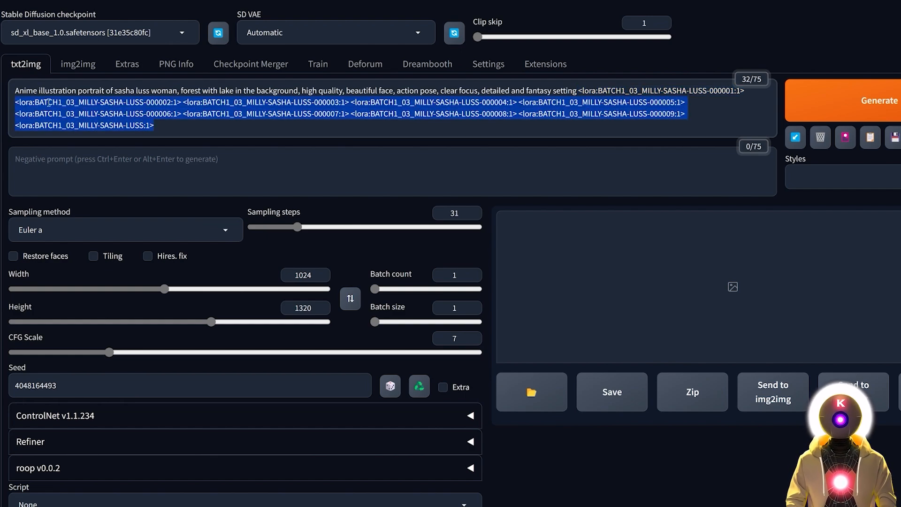
key("BackSpace")
Step: Choose the X/Y/Z plot script and set its X type to Prompt S/R
scroll(478, 418, "down", 1)
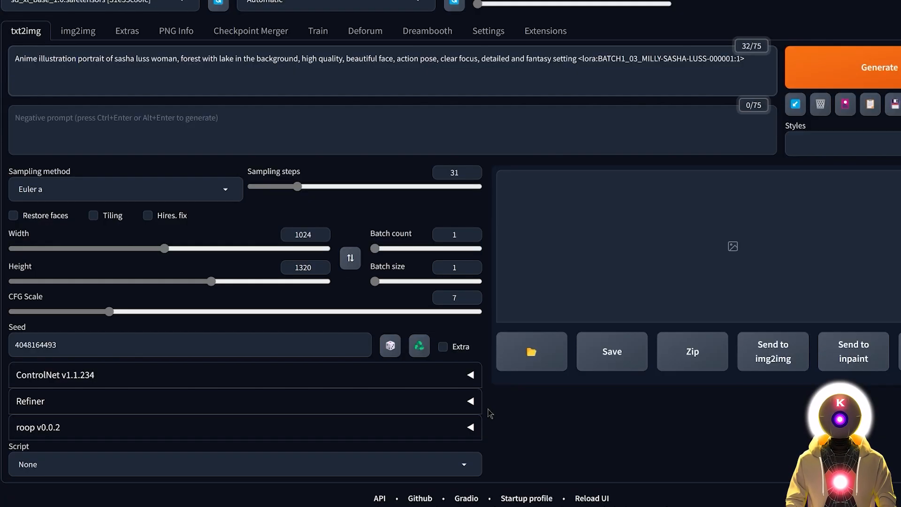
left_click(470, 465)
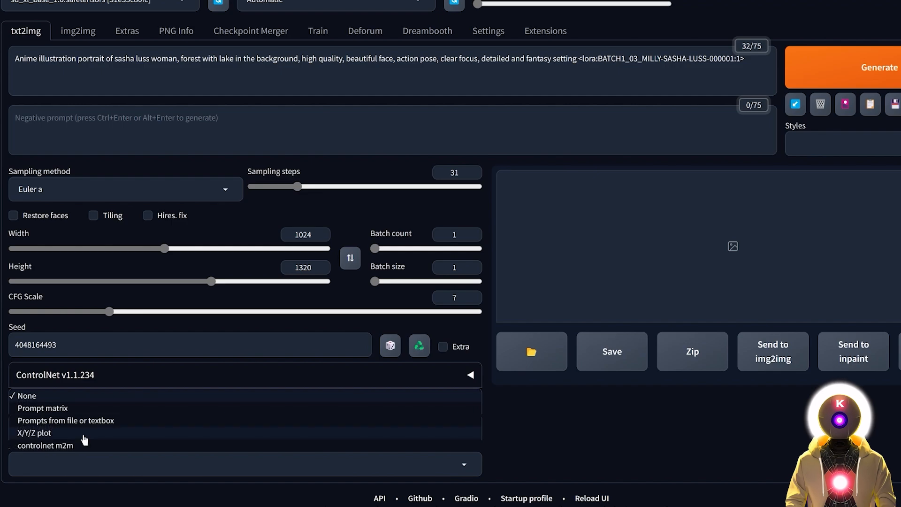
left_click(50, 436)
scroll(38, 281, "down", 5)
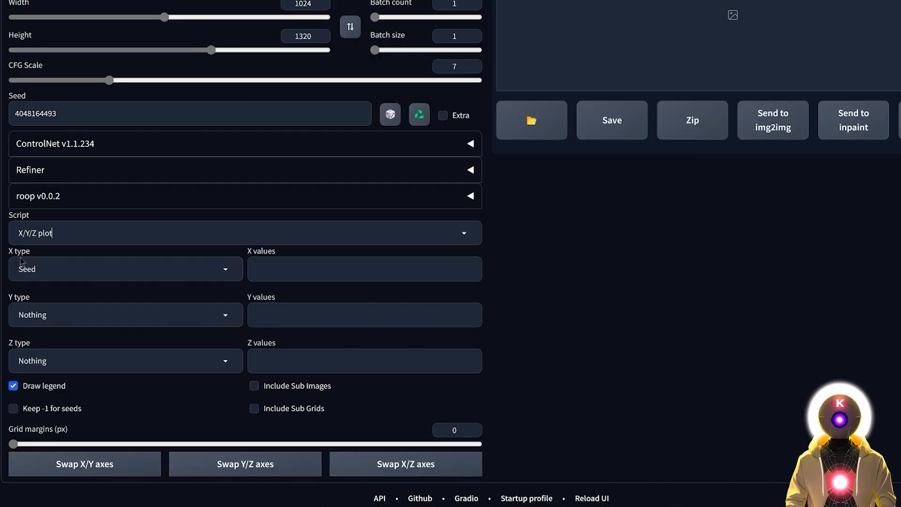
left_click(67, 267)
left_click(56, 101)
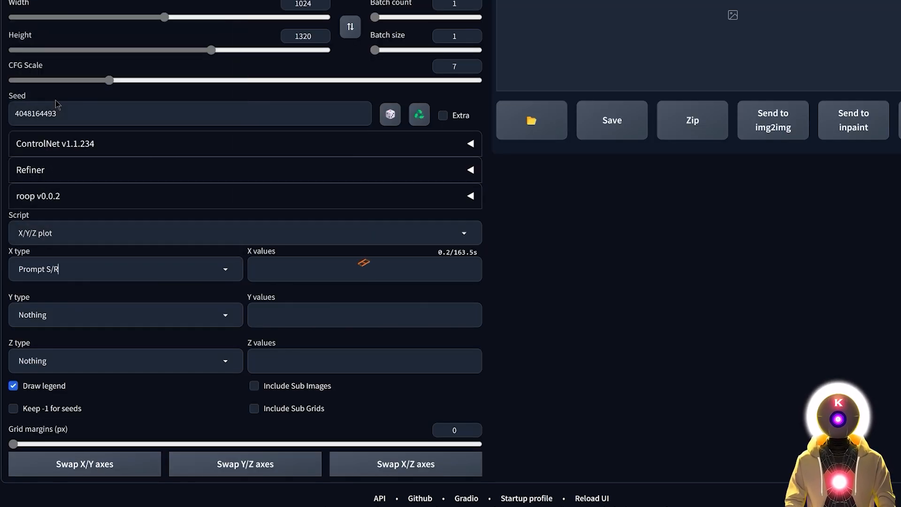
Step: Paste the ten LoRA tags as the X values and separate them with commas
left_click(276, 273)
key("ctrl+v")
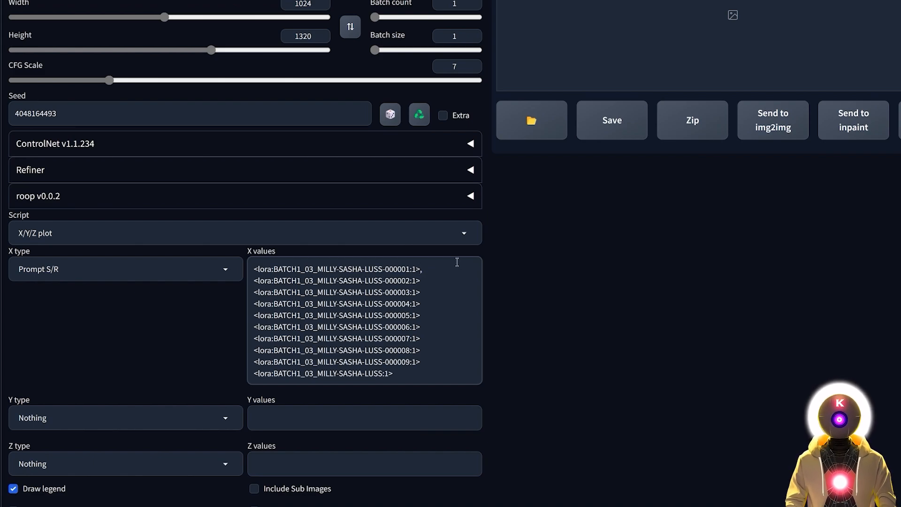
left_click(437, 277)
type(",")
left_click(422, 294)
type(",")
left_click(423, 304)
type(",")
left_click(422, 315)
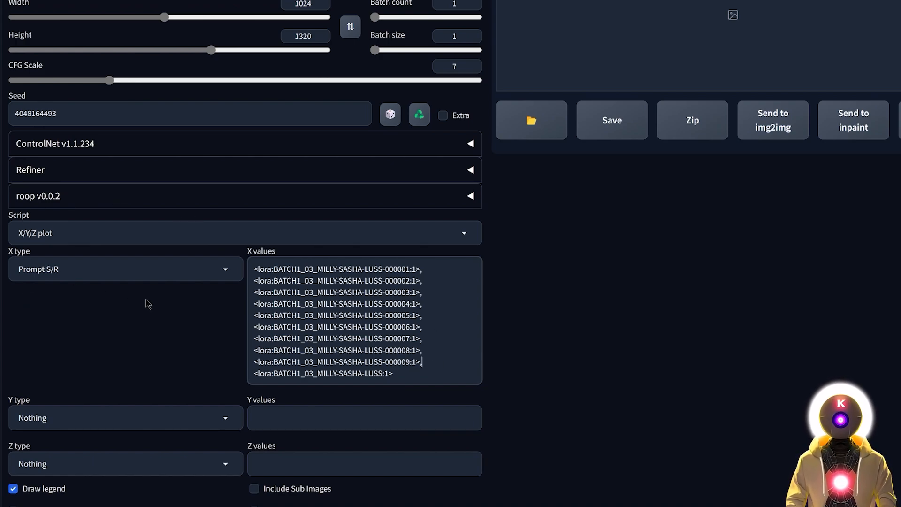
Step: Check the X values against the LoRA tag in the prompt and generate the X/Y/Z plot
left_click_drag(255, 269, 416, 269)
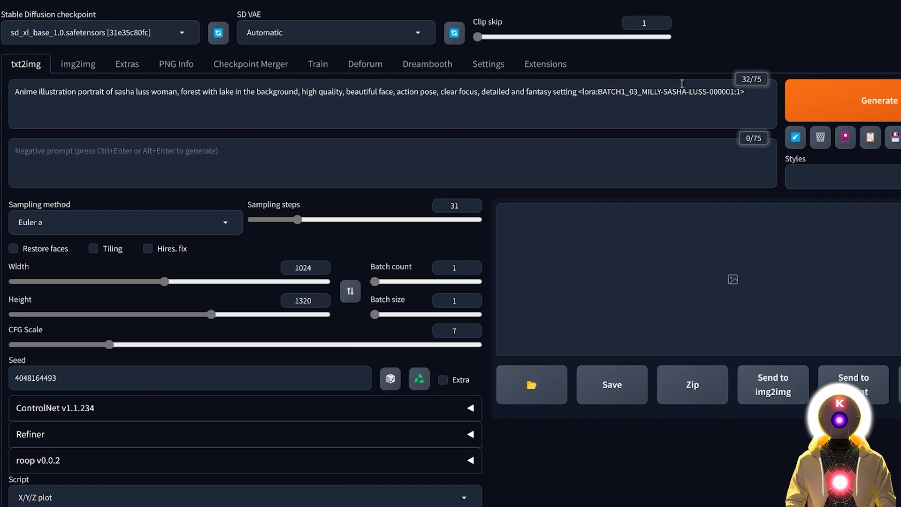
left_click_drag(253, 280, 399, 376)
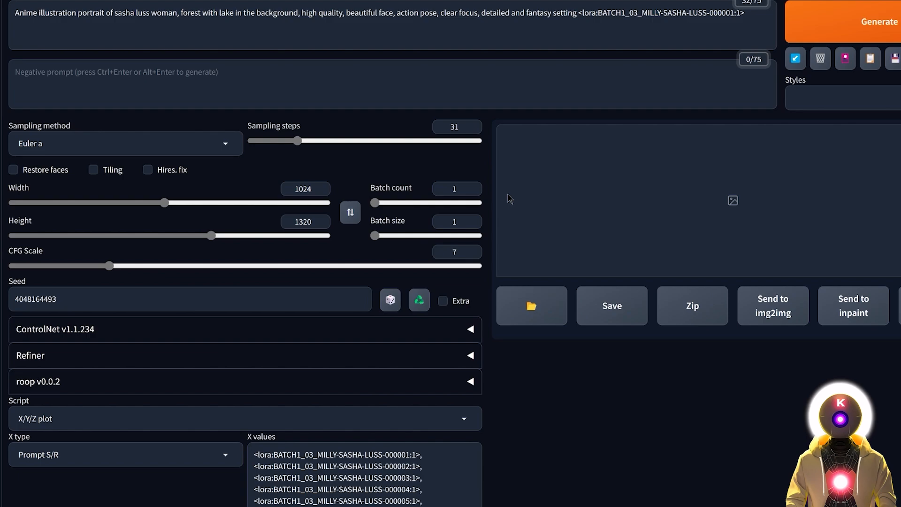
scroll(722, 205, "down", 4)
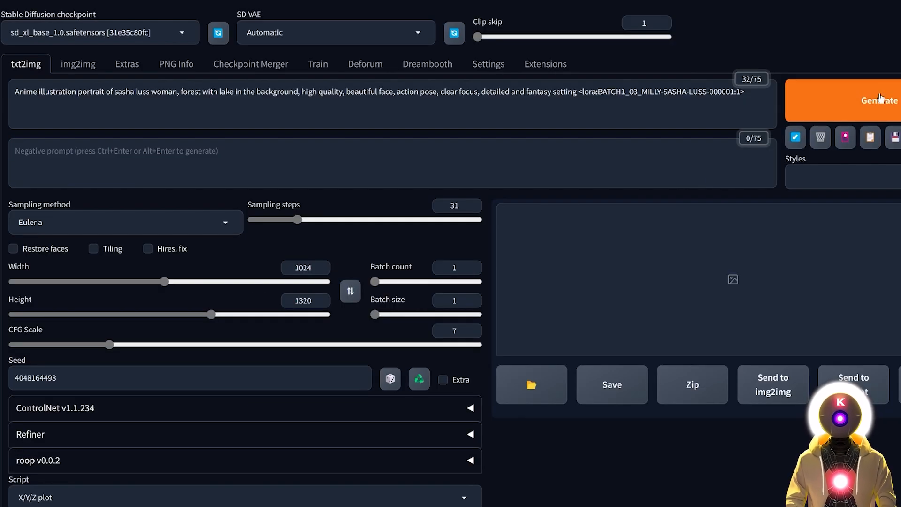
left_click(880, 98)
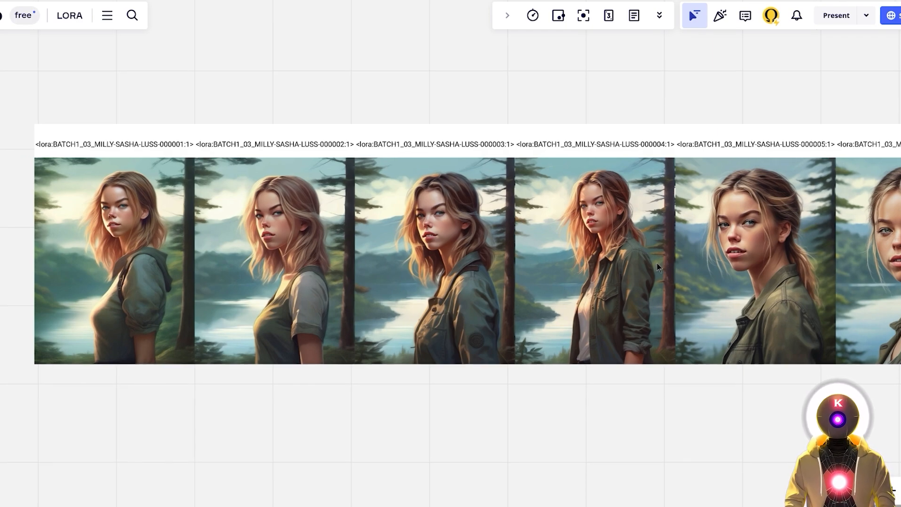
Step: Switch to the LORA whiteboard in Miro and compare the generated portraits across the LoRA checkpoints
scroll(696, 270, "right", 7)
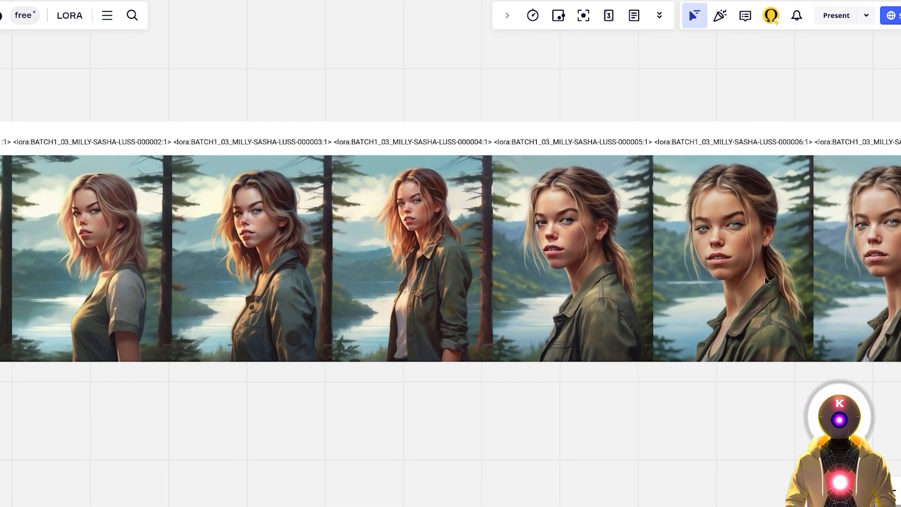
scroll(627, 272, "right", 1)
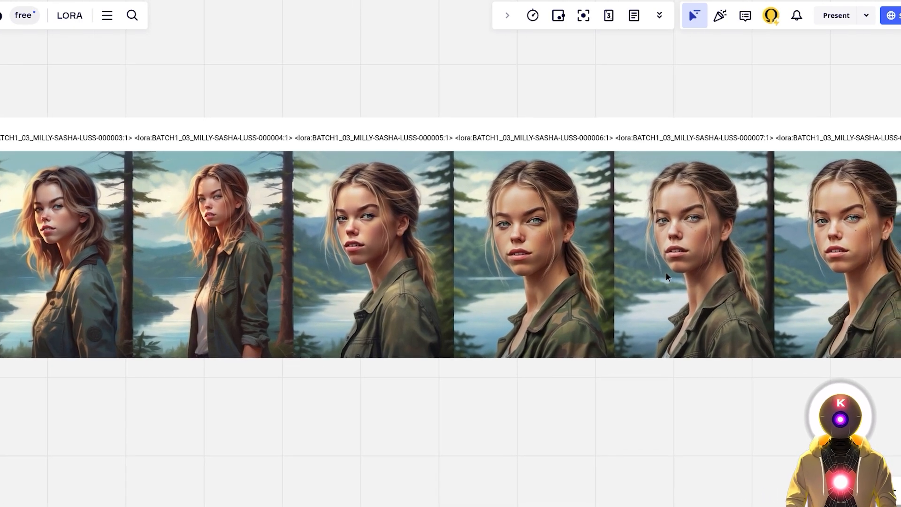
scroll(511, 260, "right", 2)
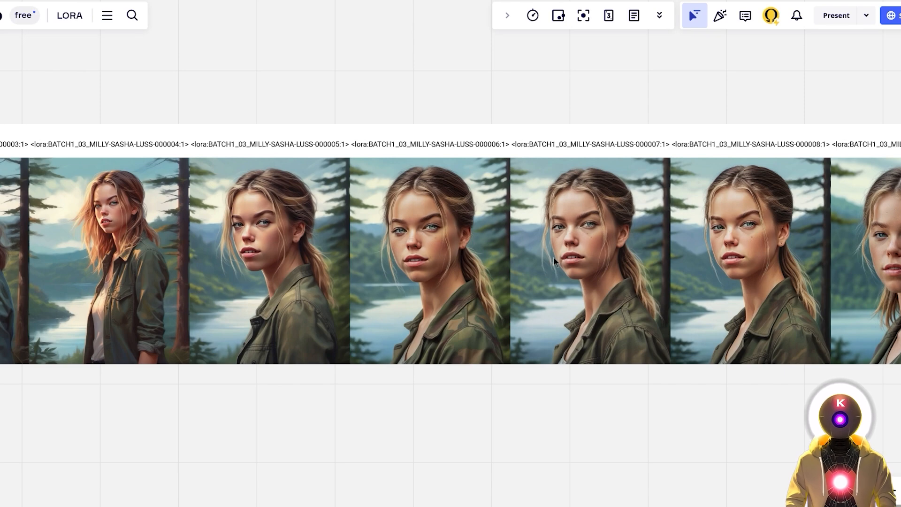
scroll(553, 257, "right", 3)
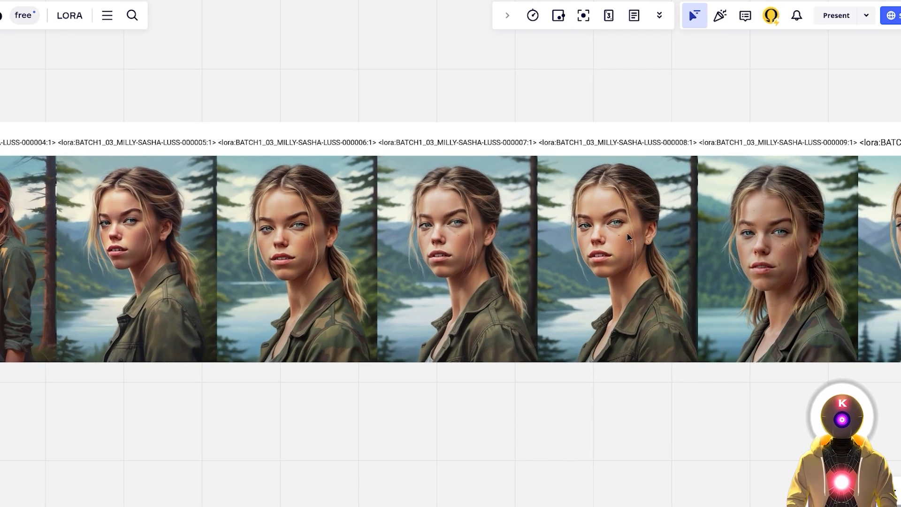
Step: Compare the checkpoint portraits along the row from the FLEXIBILITY label to the ACCURACY label
scroll(516, 237, "right", 2)
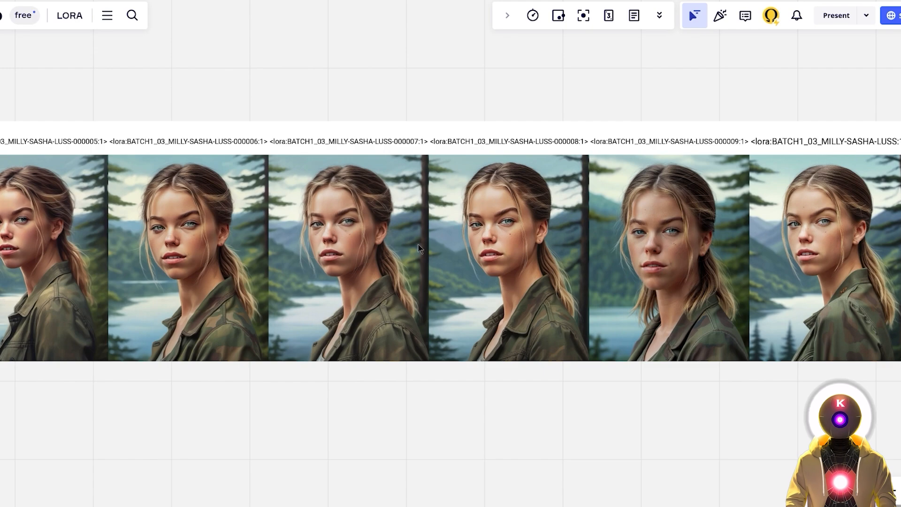
scroll(765, 258, "down", 5)
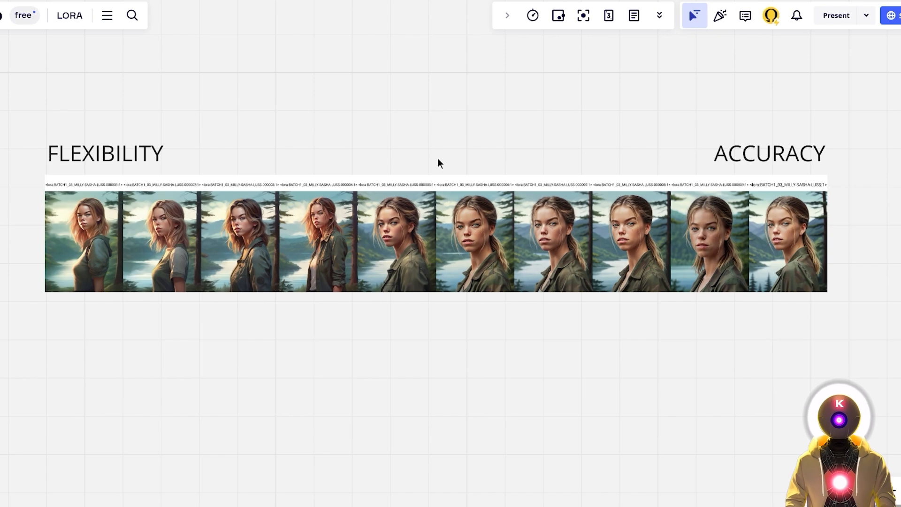
left_click(112, 156)
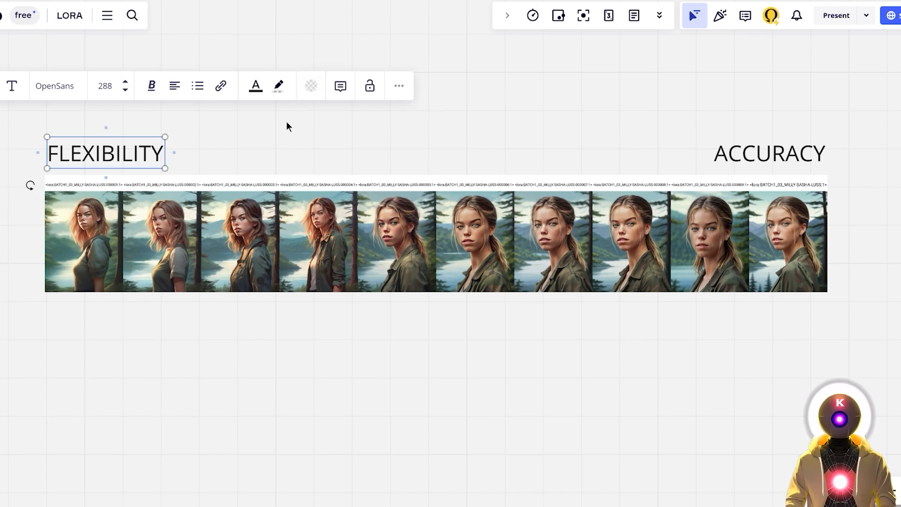
left_click(753, 152)
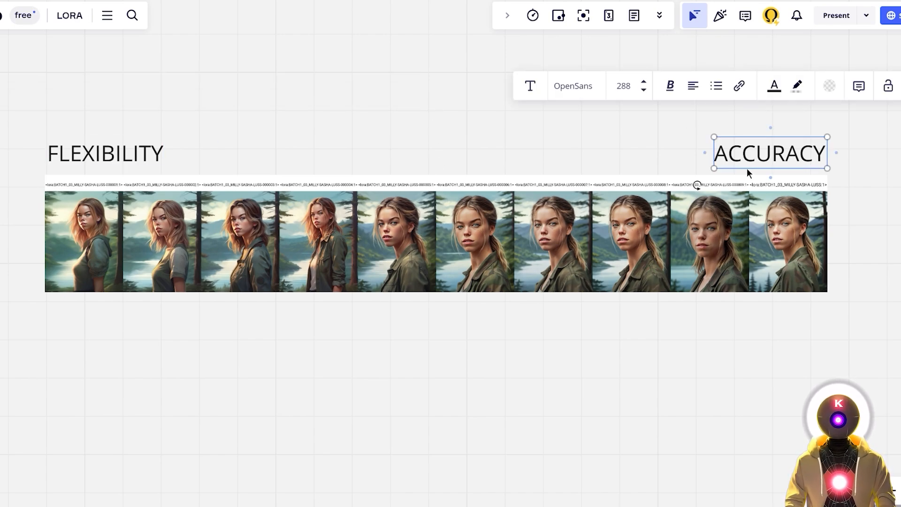
scroll(746, 188, "up", 5)
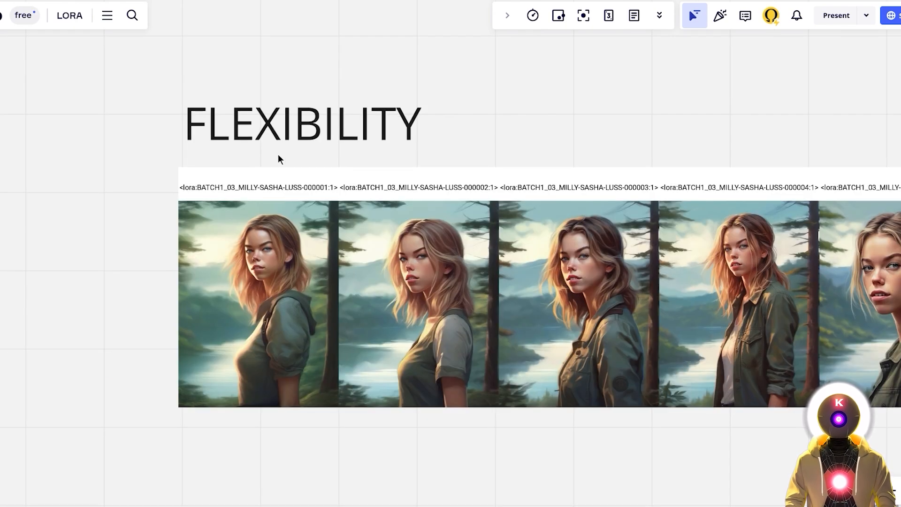
scroll(278, 156, "up", 2)
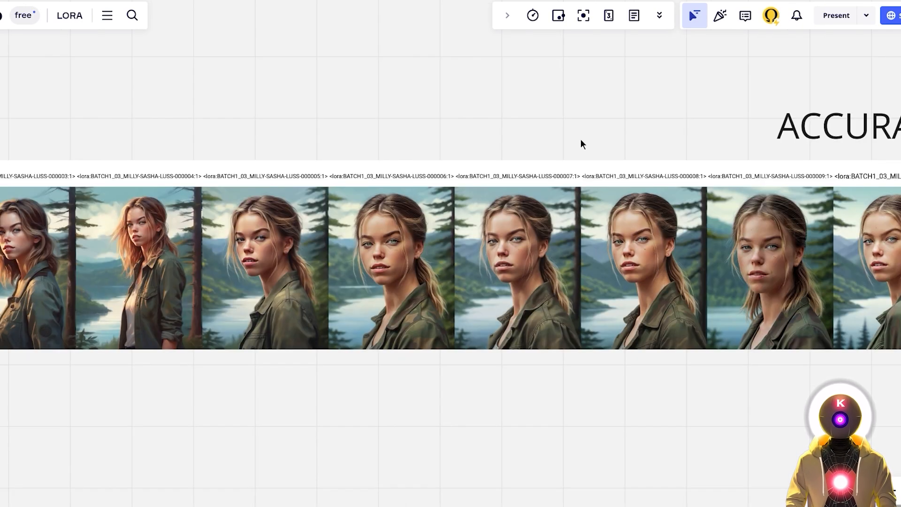
left_click_drag(599, 151, 496, 146)
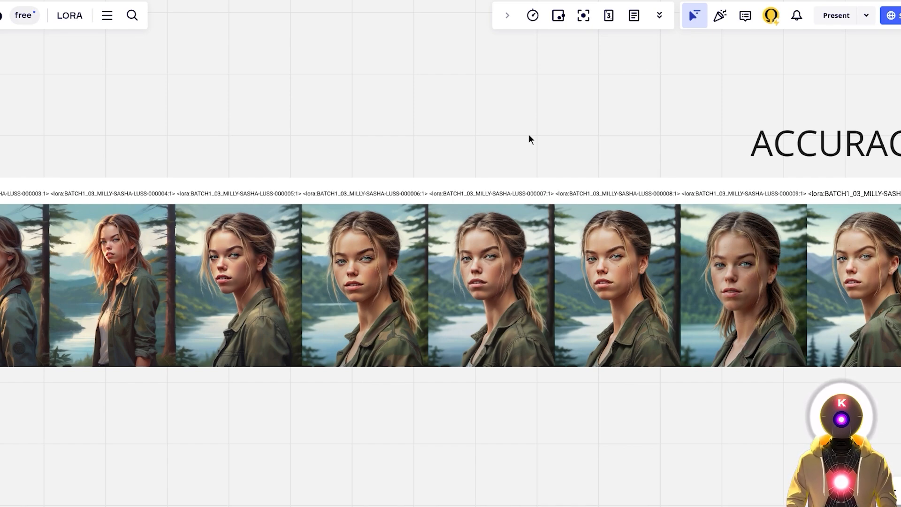
left_click_drag(528, 134, 368, 125)
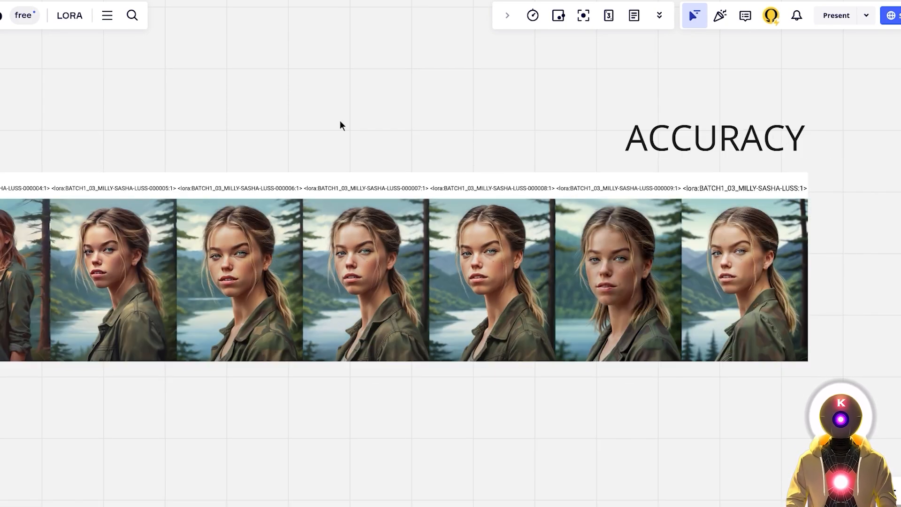
left_click_drag(339, 121, 635, 130)
left_click_drag(440, 137, 545, 131)
scroll(540, 132, "up", 2)
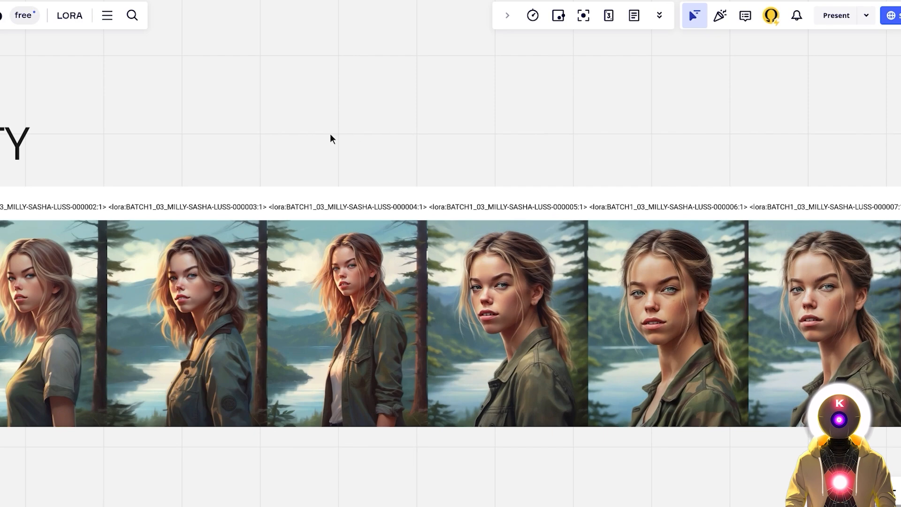
scroll(329, 135, "down", 2)
left_click_drag(396, 132, 423, 131)
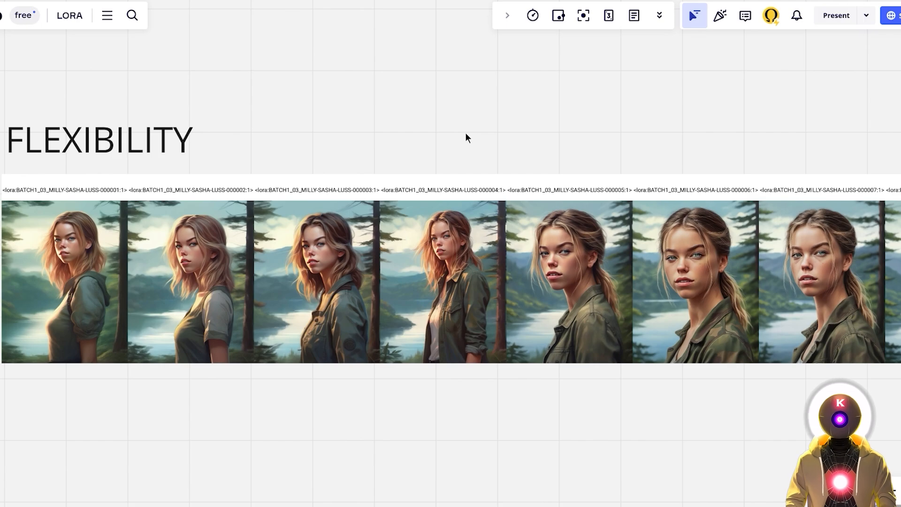
left_click_drag(839, 157, 822, 125)
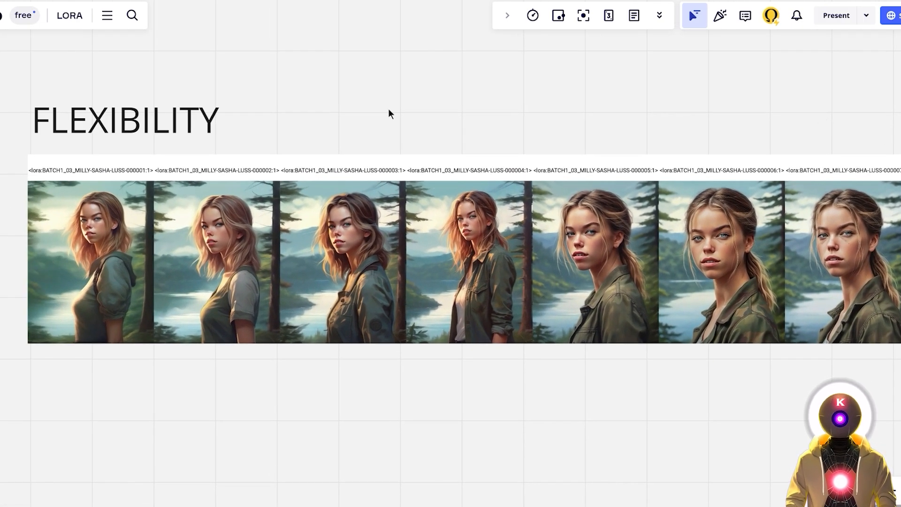
Step: Examine the portraits of LoRA checkpoints 000002 to 000006 up close for likeness and flexibility
scroll(351, 246, "up", 5)
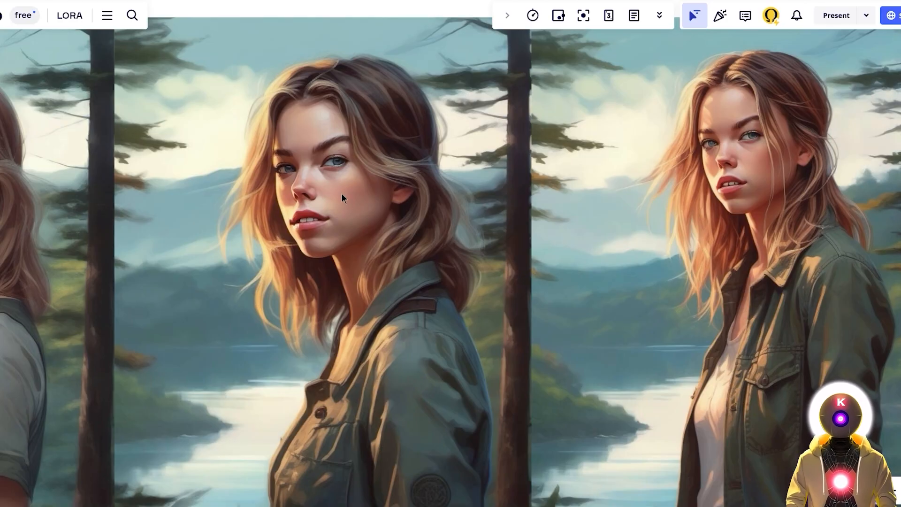
scroll(346, 201, "down", 3)
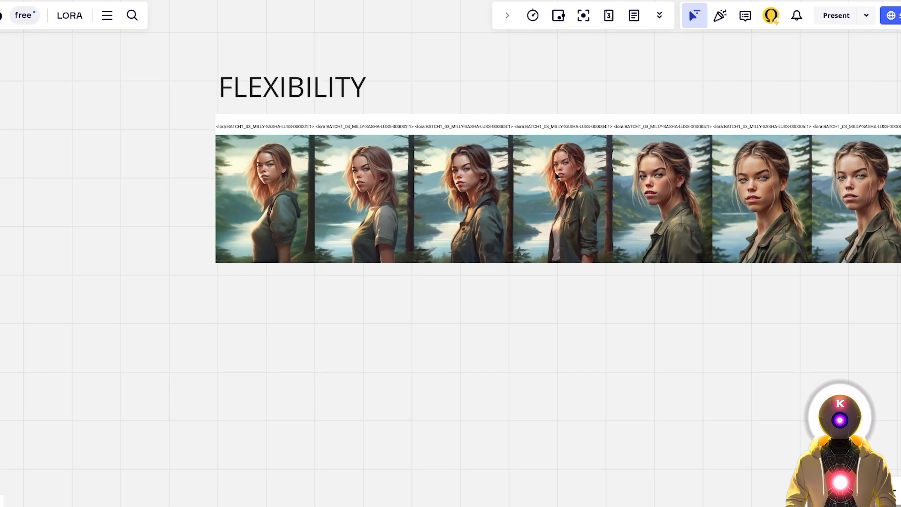
scroll(556, 175, "up", 3)
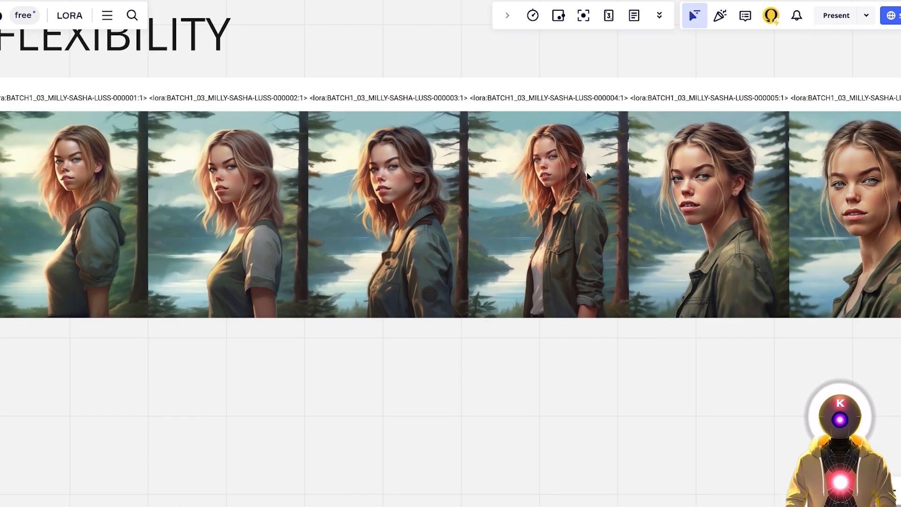
left_click_drag(844, 197, 596, 236)
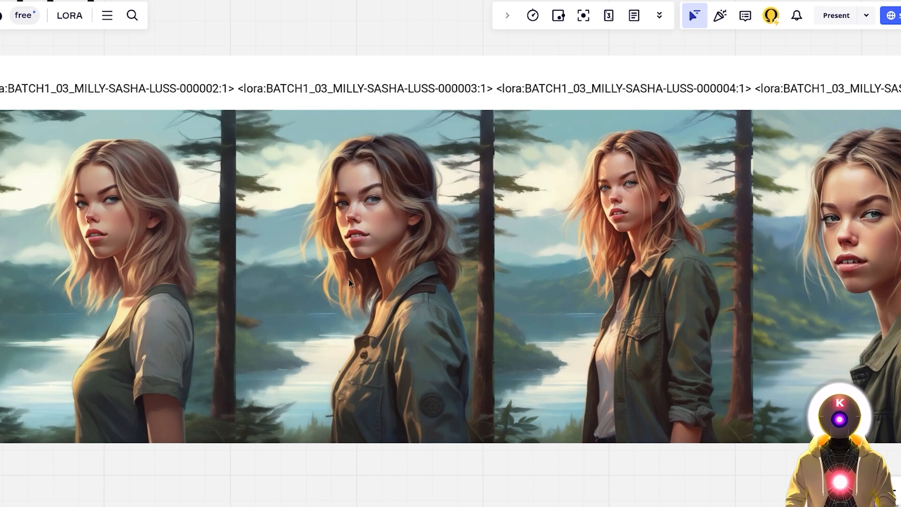
scroll(668, 315, "right", 5)
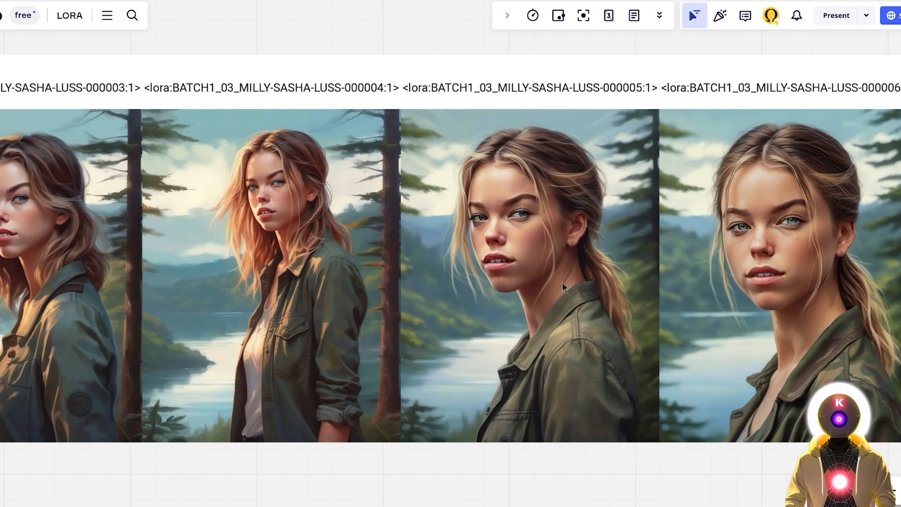
scroll(439, 205, "left", 5)
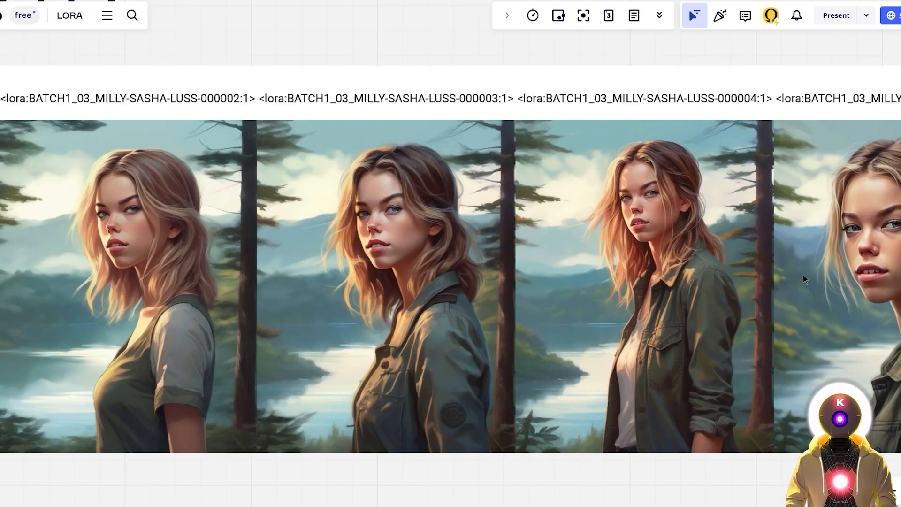
scroll(534, 164, "right", 2)
scroll(534, 164, "down", 1)
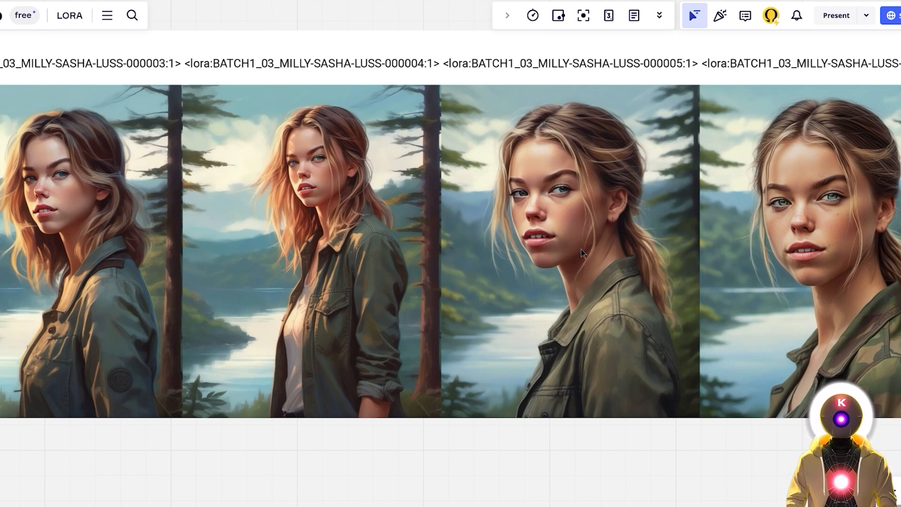
Step: Switch to the Stable Diffusion web UI, change the prompt's LoRA tag to checkpoint 000003 and enable Hires. fix
key("alt+Tab")
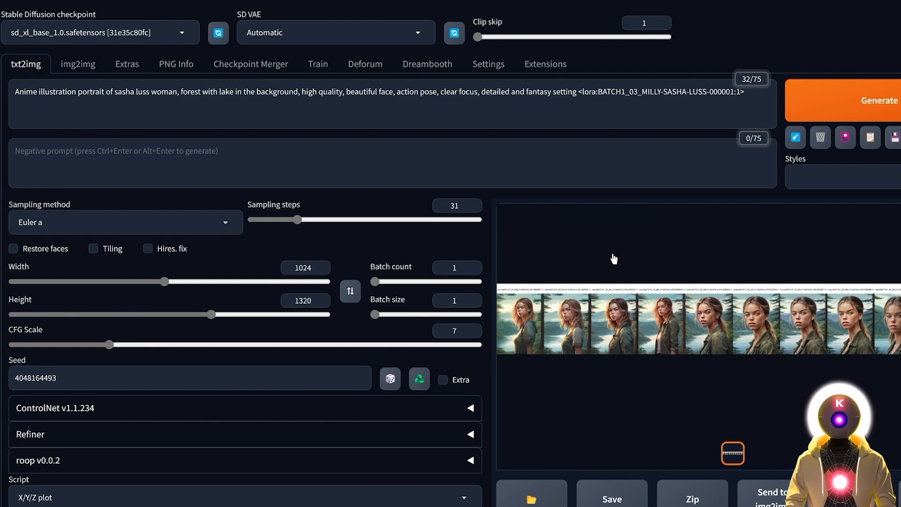
left_click(160, 253)
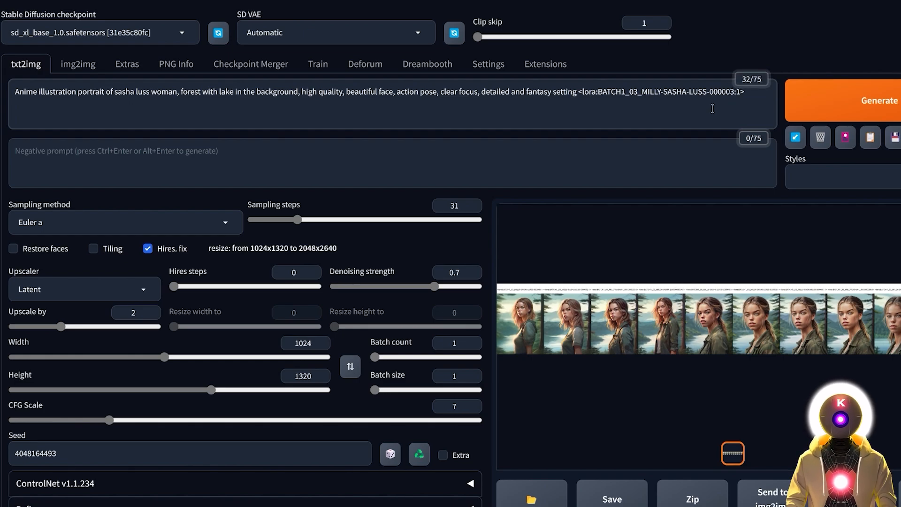
Step: Set the generation script to None in place of the X/Y/Z plot
scroll(477, 171, "down", 8)
left_click(460, 179)
left_click(140, 197)
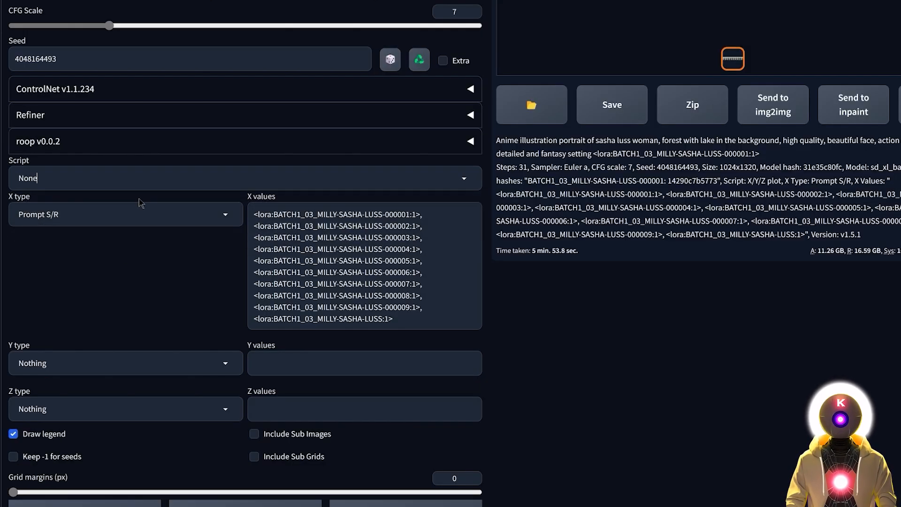
Step: Configure Hires. fix with the ESRGAN_4x upscaler, 30 hires steps, a denoising strength of 0.4 and upscaling by 1.5
scroll(488, 229, "up", 4)
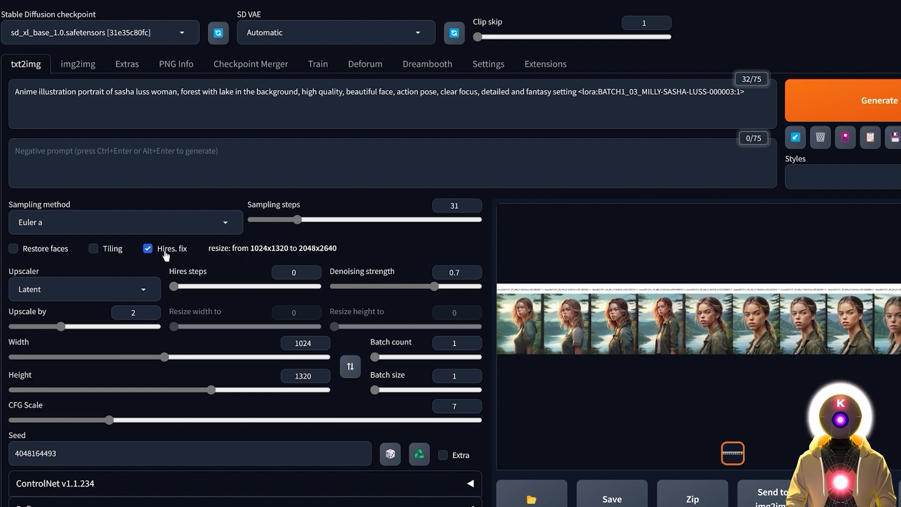
left_click(132, 287)
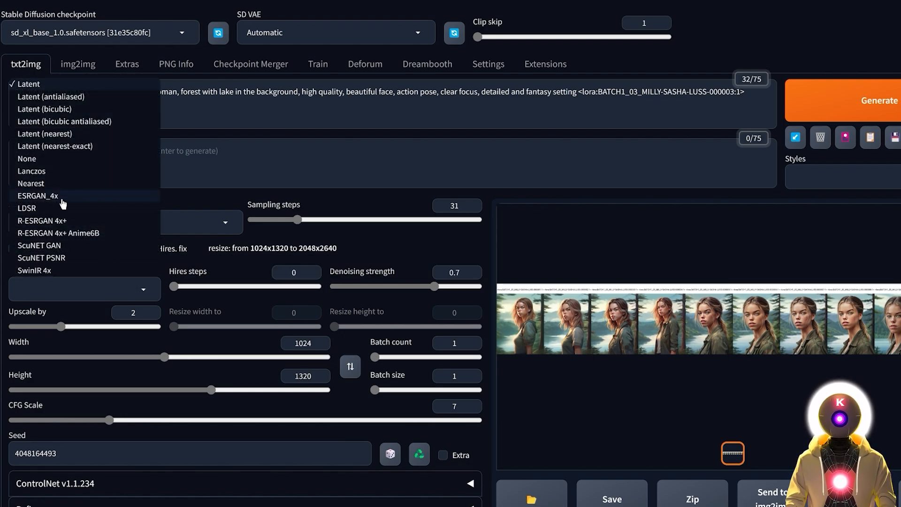
left_click(62, 201)
left_click_drag(173, 286, 202, 288)
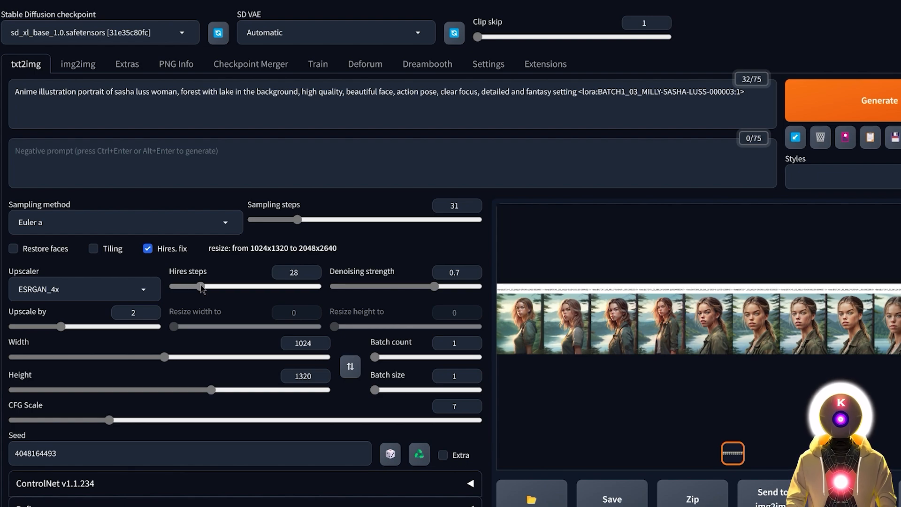
left_click_drag(434, 286, 391, 286)
left_click_drag(61, 327, 39, 328)
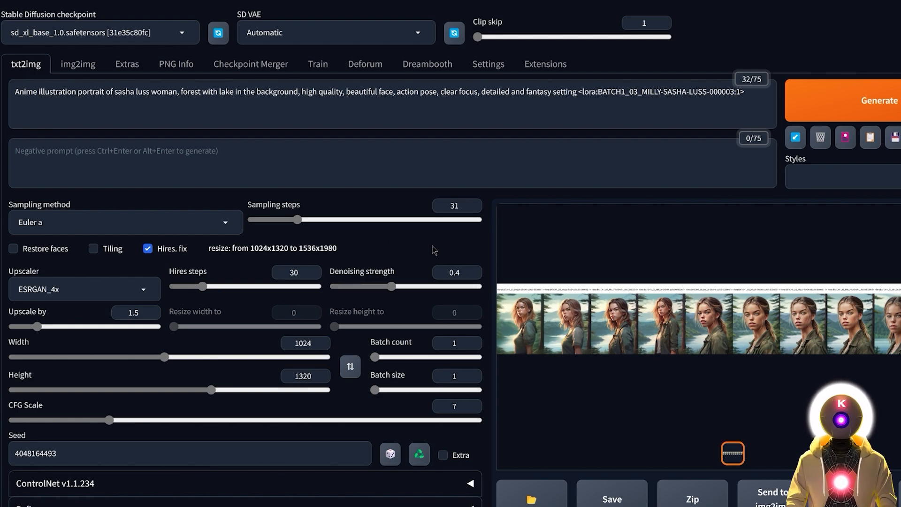
Step: Generate the upscaled portrait with LoRA checkpoint 000003 and open the result at full size
left_click(894, 87)
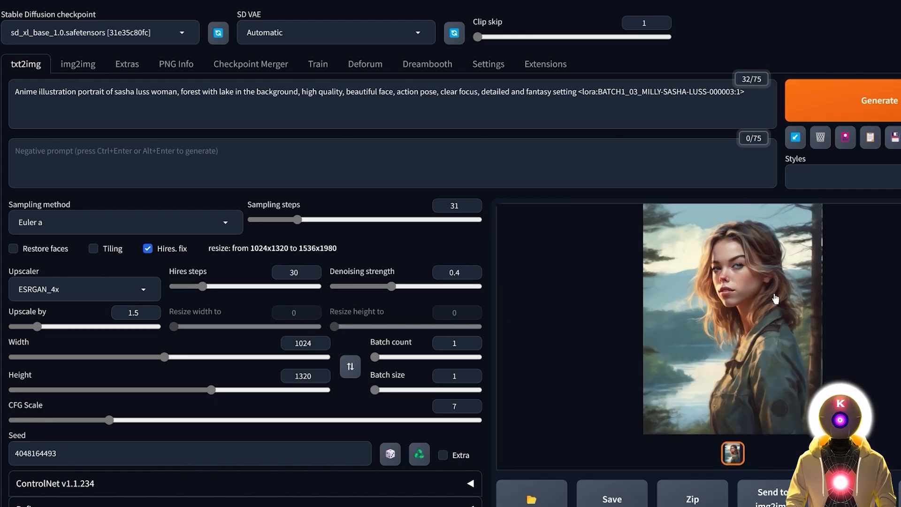
left_click(779, 295)
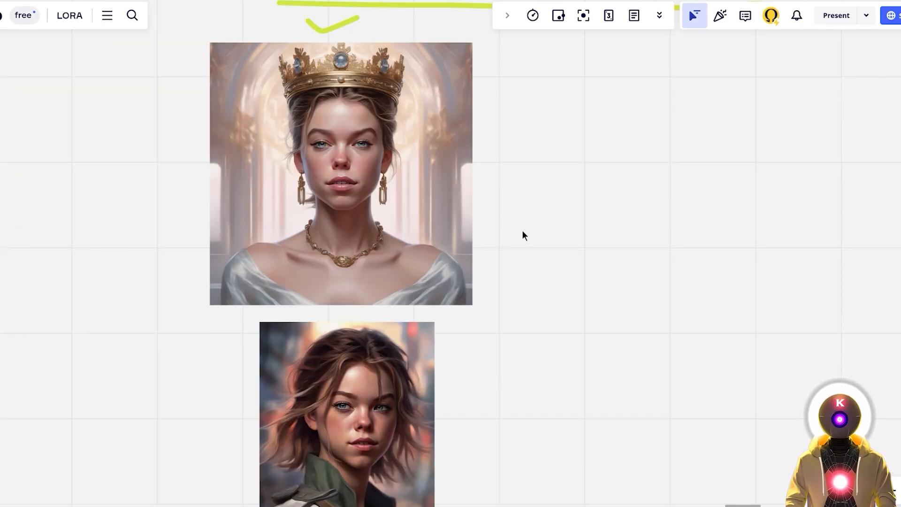
Step: Review the sample LoRA portraits on the LORA whiteboard in Miro and the checkpoint row under FLEXIBILITY
scroll(523, 234, "down", 3)
scroll(533, 328, "down", 8)
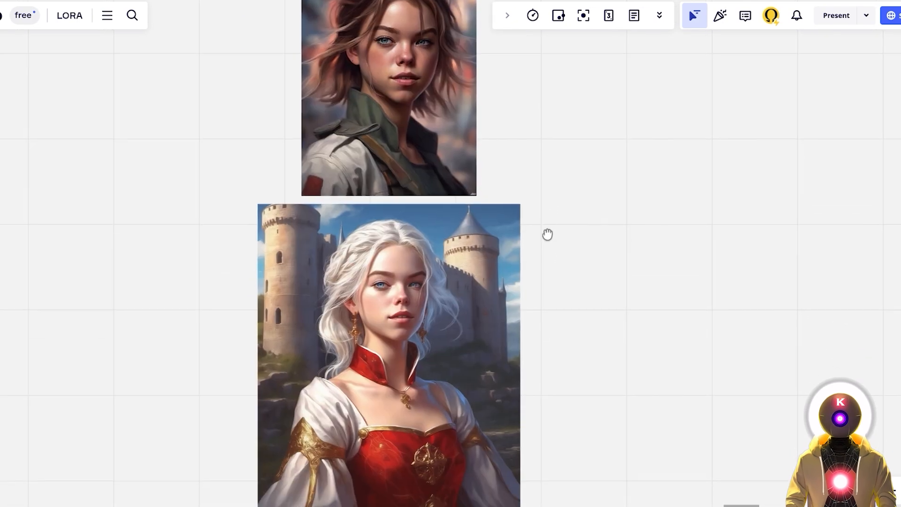
left_click_drag(554, 312, 559, 254)
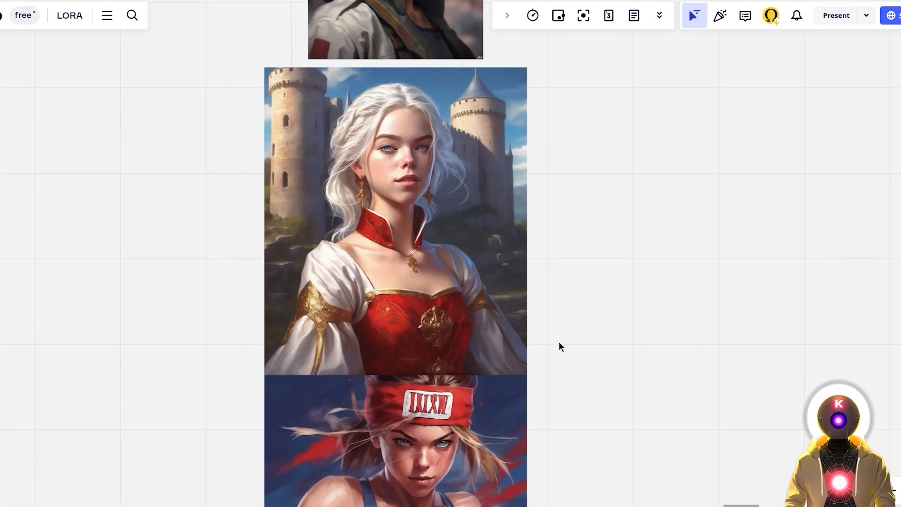
scroll(559, 348, "down", 7)
scroll(559, 279, "down", 6)
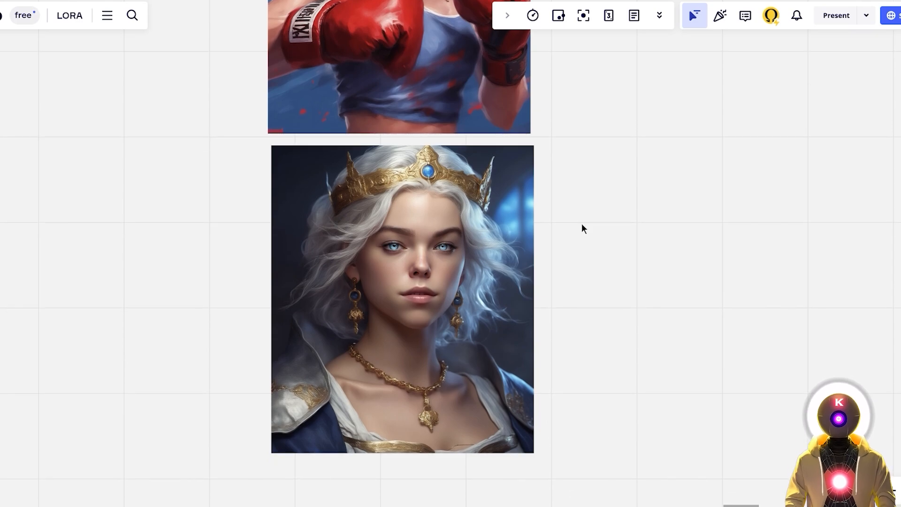
scroll(581, 225, "up", 8)
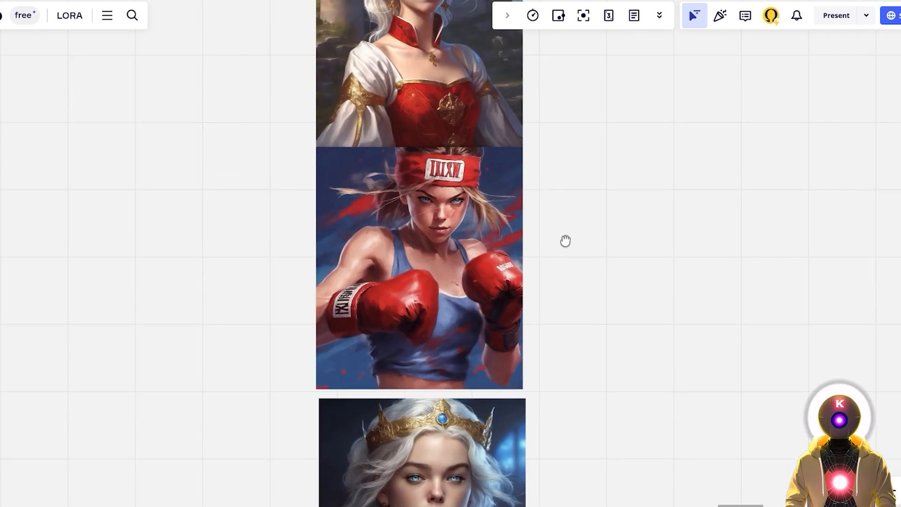
scroll(586, 187, "up", 4)
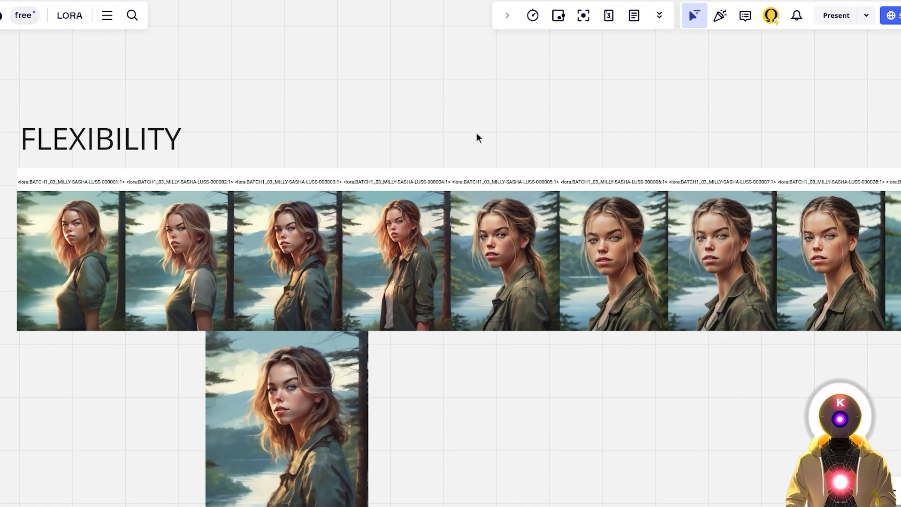
scroll(503, 143, "right", 2)
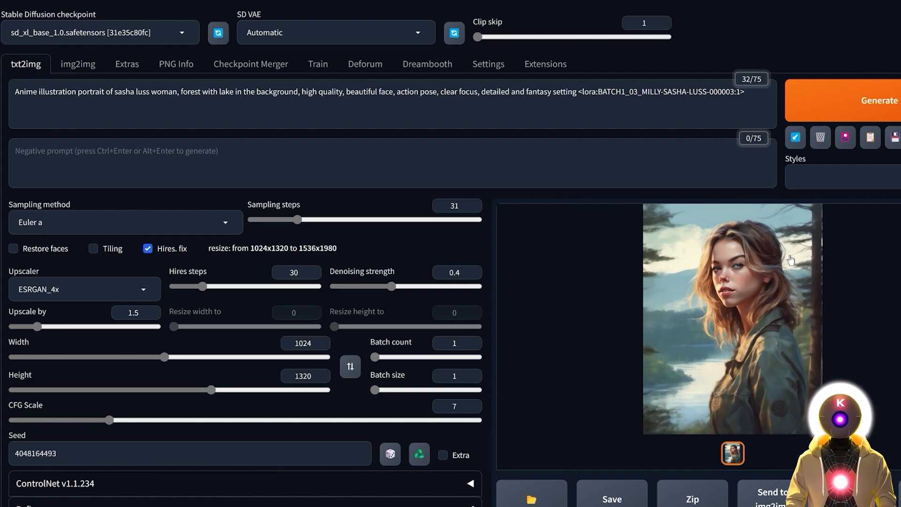
Step: Replace the preview of the LoRA BATCH1_03_MILLY-SASHA-LUSS-000003 with the generated portrait and save its metadata
left_click(846, 143)
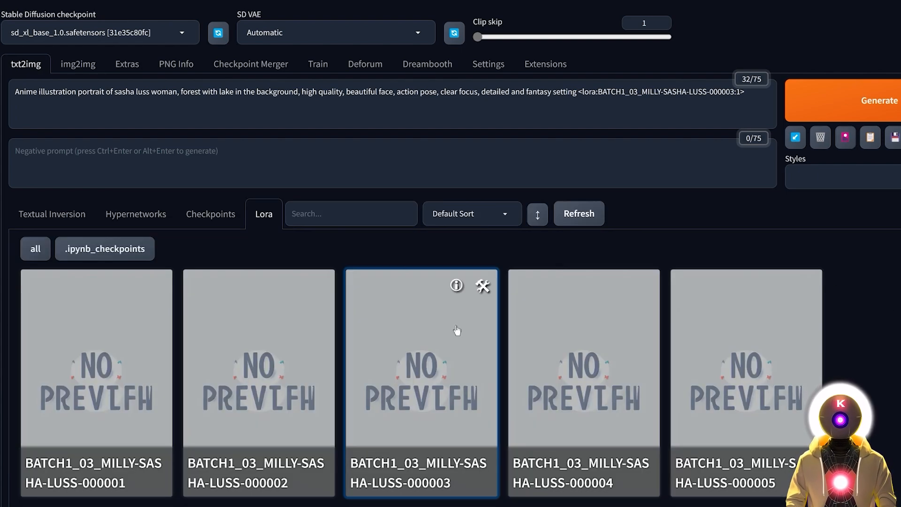
left_click(482, 285)
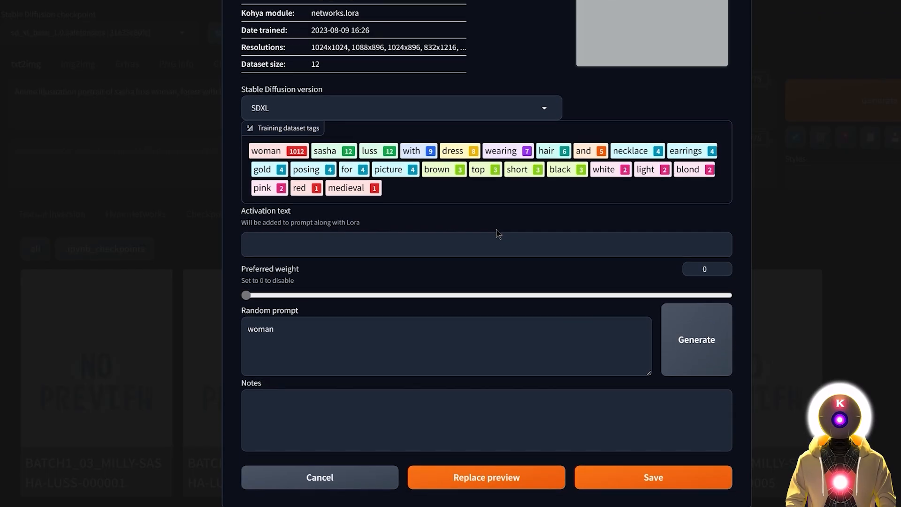
left_click(485, 475)
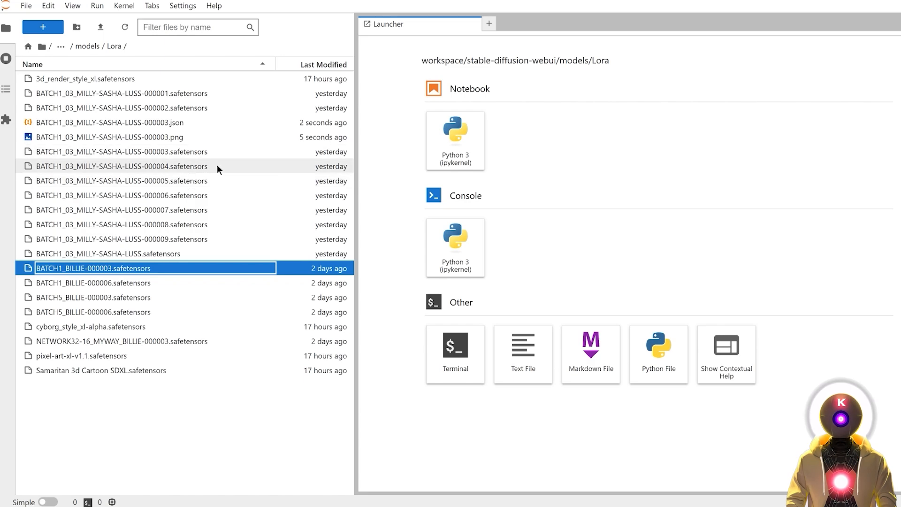
Step: Switch to JupyterLab and download BATCH1_03_MILLY-SASHA-LUSS-000003.safetensors from the models/Lora folder
left_click(178, 151)
right_click(178, 150)
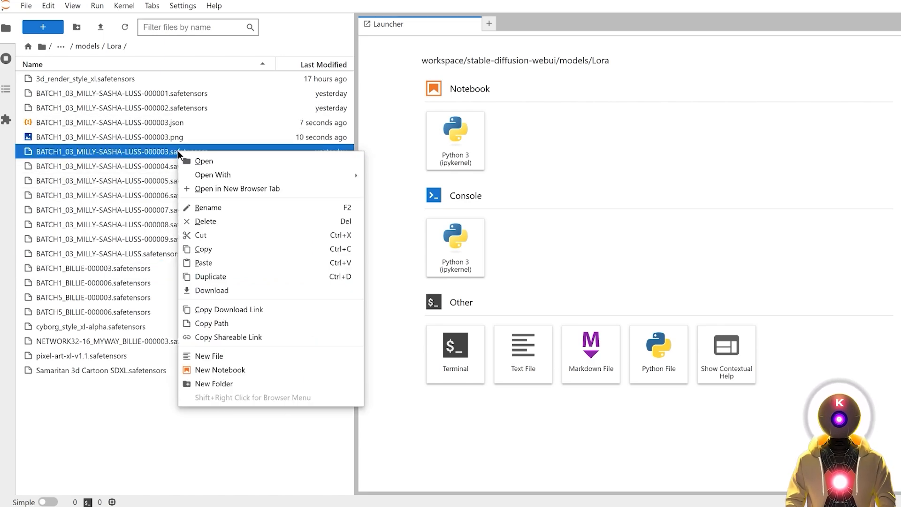
left_click(213, 290)
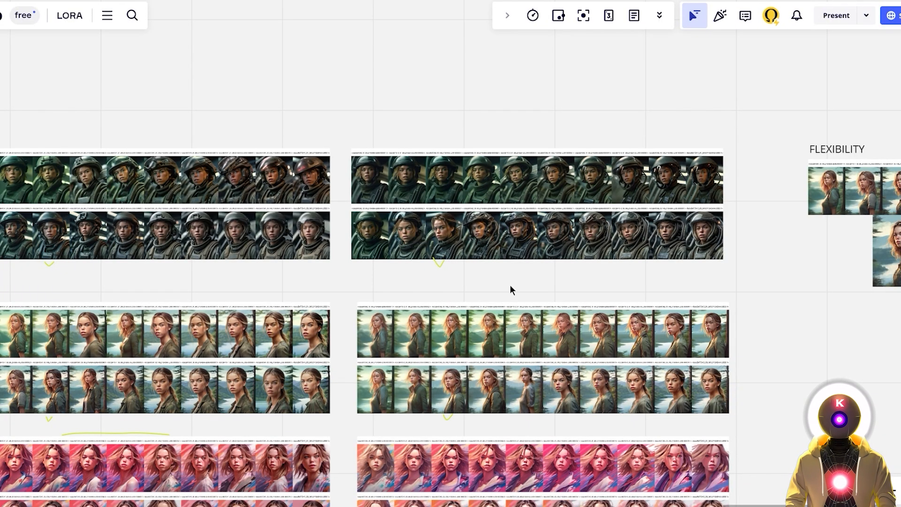
Step: Switch to the LORA whiteboard in Miro and examine the checkpoint comparison grids, ending with an overview of the whole board
left_click_drag(358, 286, 440, 212)
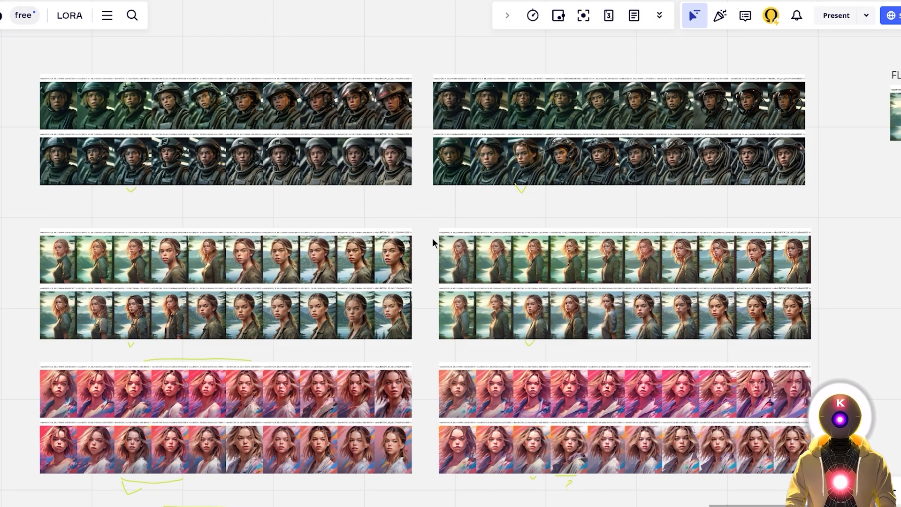
scroll(432, 237, "down", 4)
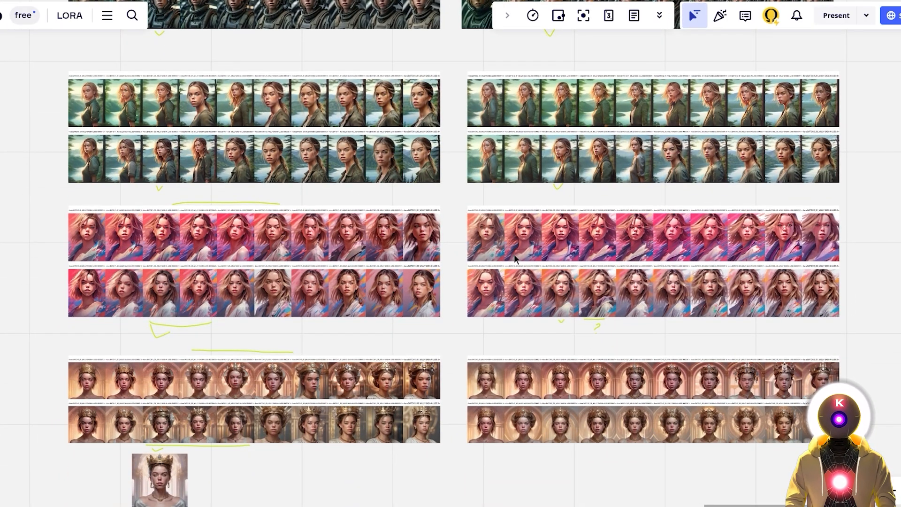
scroll(733, 207, "down", 10)
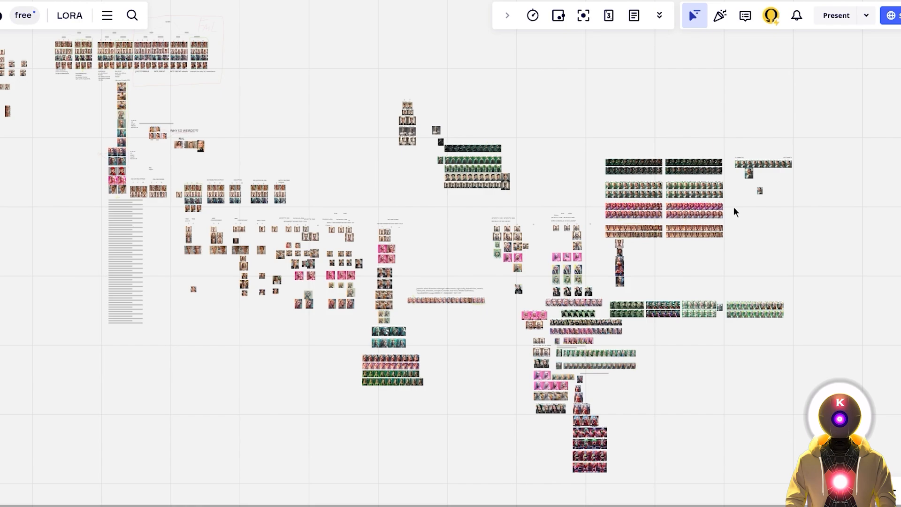